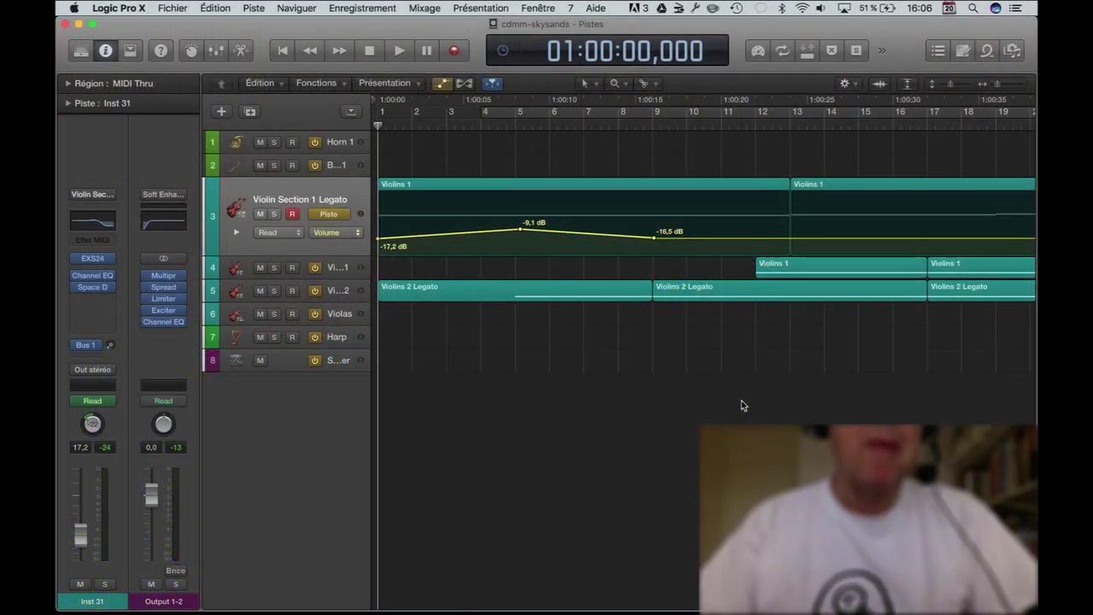
- Open the Library, load the Phantom Winds warped synth patch on track 3, and solo the track for playback
{"action": "left_click", "coordinate": [79, 52]}
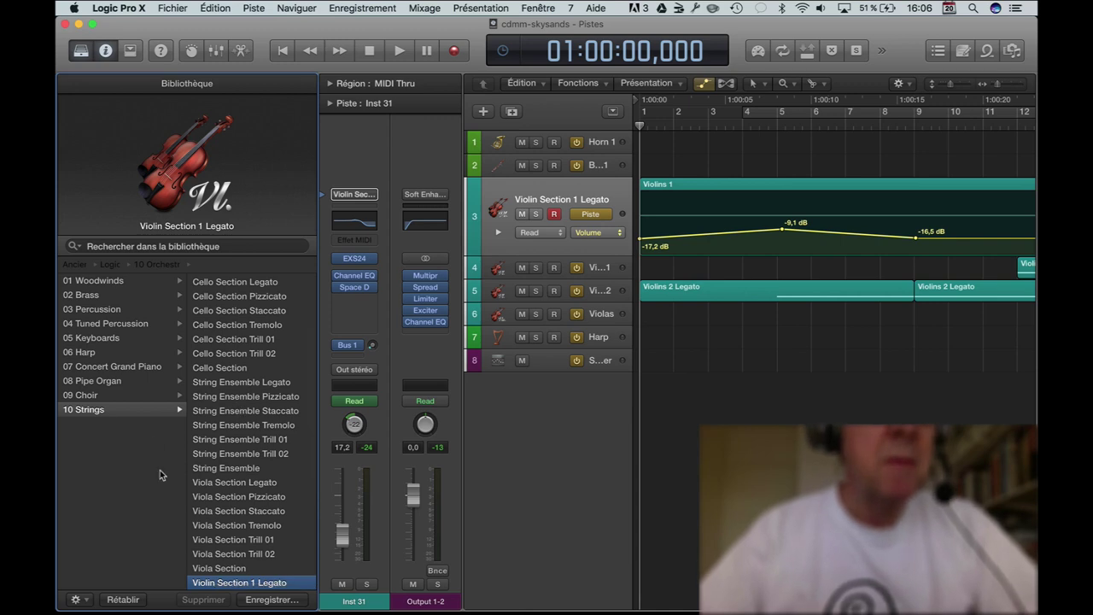
{"action": "key", "text": "space"}
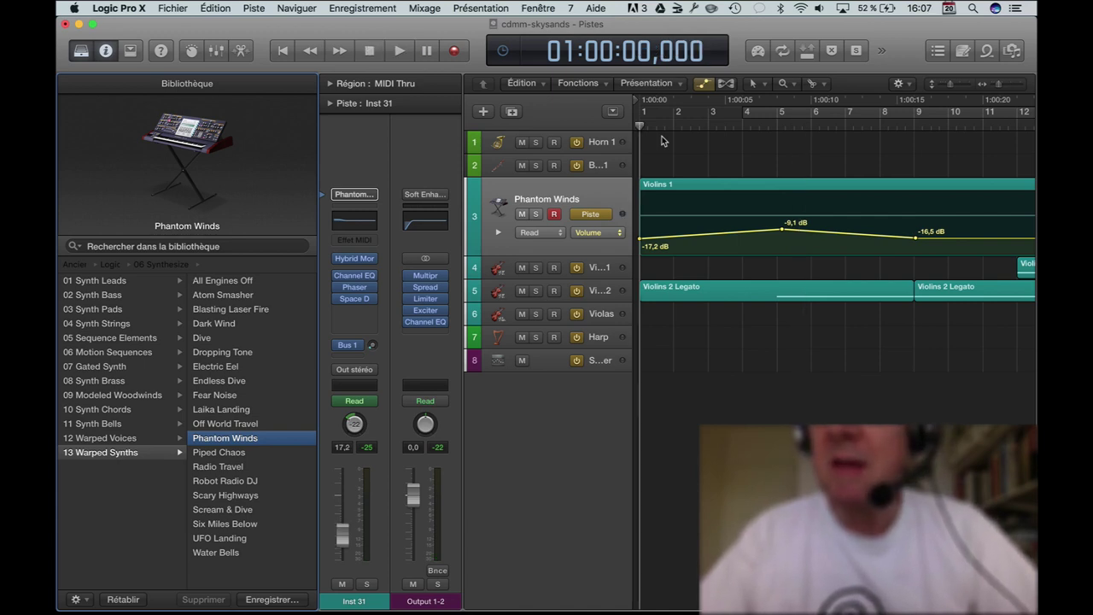
{"action": "left_click", "coordinate": [534, 216]}
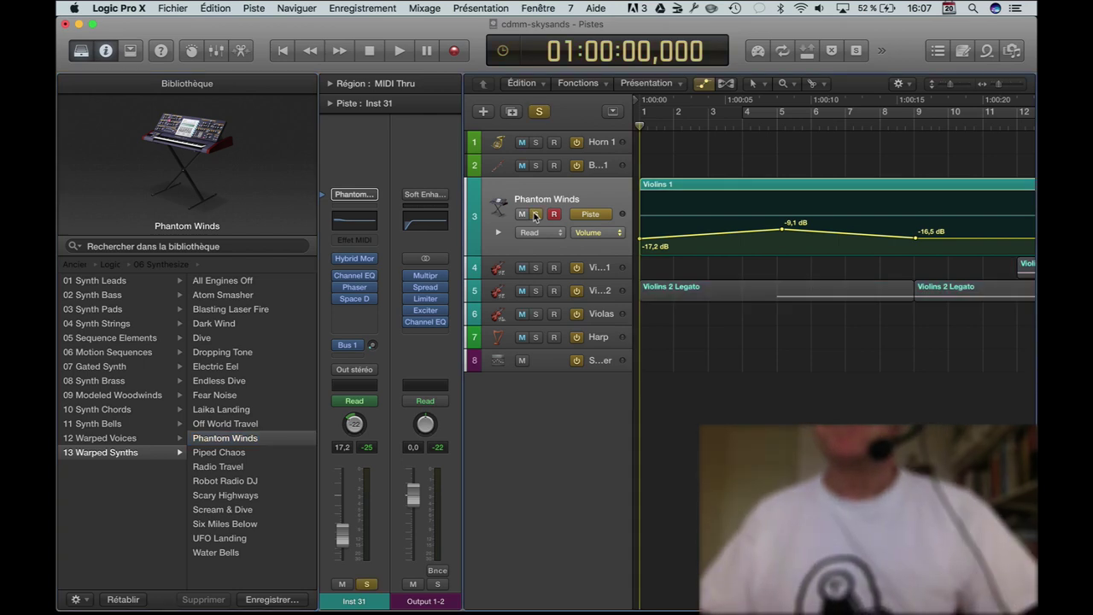
{"action": "key", "text": "space"}
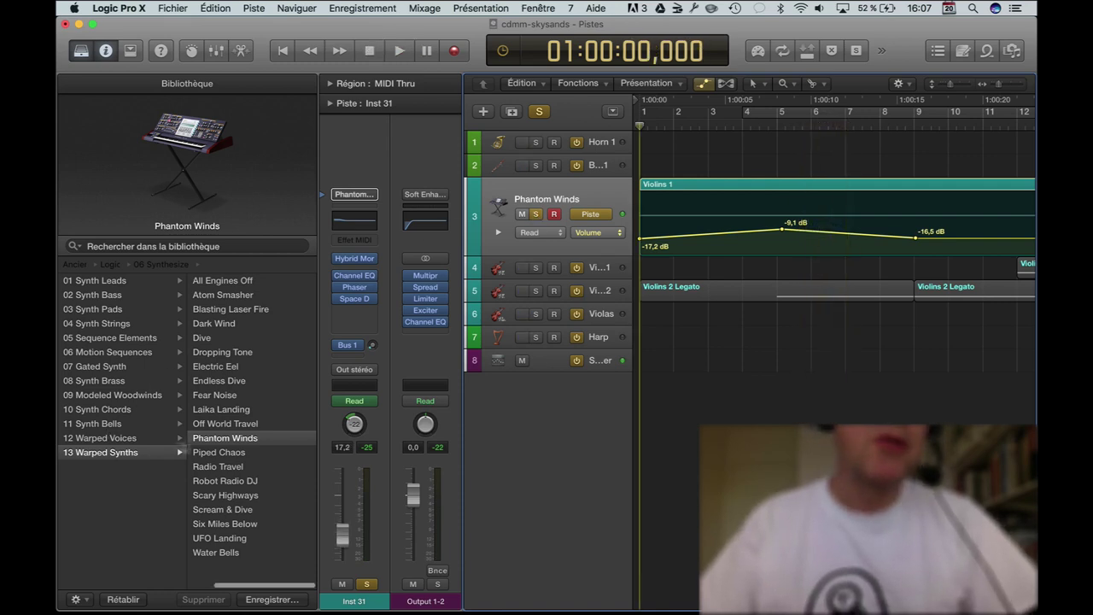
- Audition the Off World Travel patch on track 3 and replace it with Piped Chaos
{"action": "left_click", "coordinate": [226, 424]}
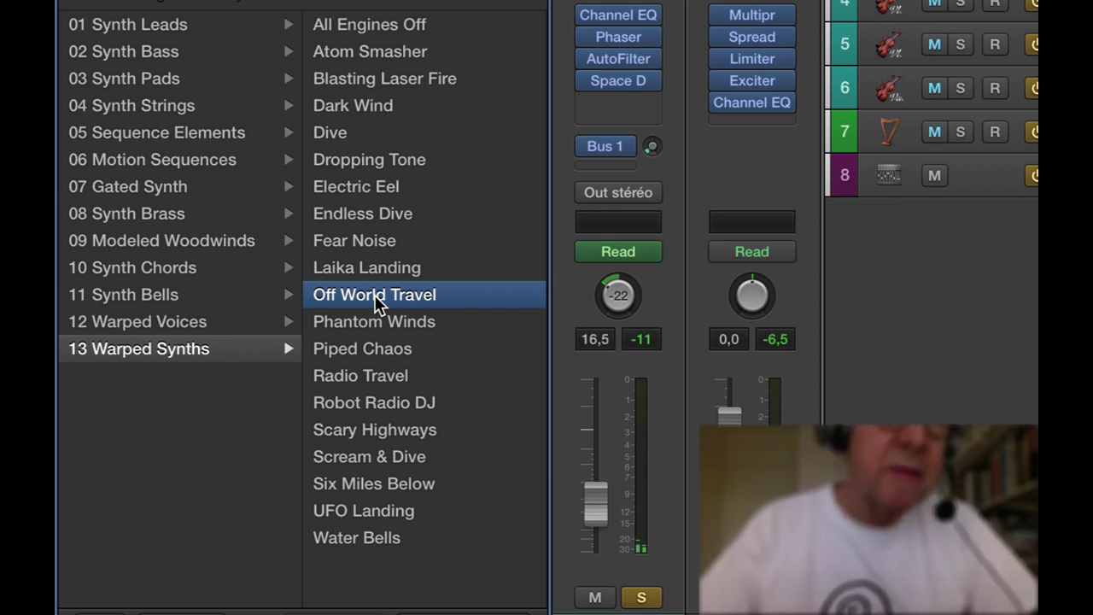
{"action": "left_click", "coordinate": [402, 352]}
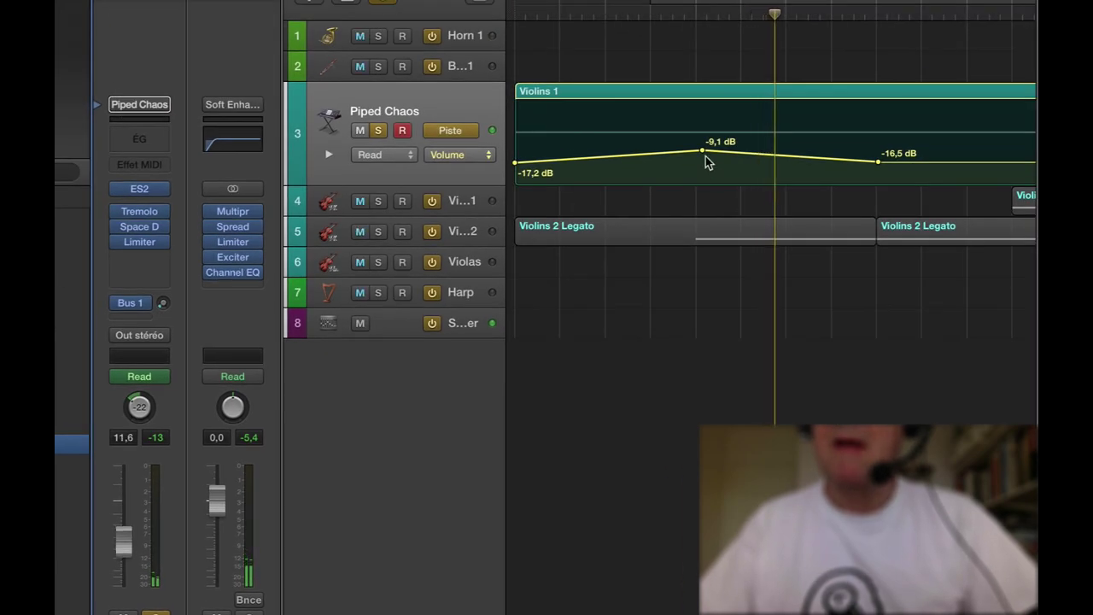
- Delete the -9,1 dB volume automation point on the Piped Chaos track and listen to the soloed track
{"action": "left_click", "coordinate": [703, 154]}
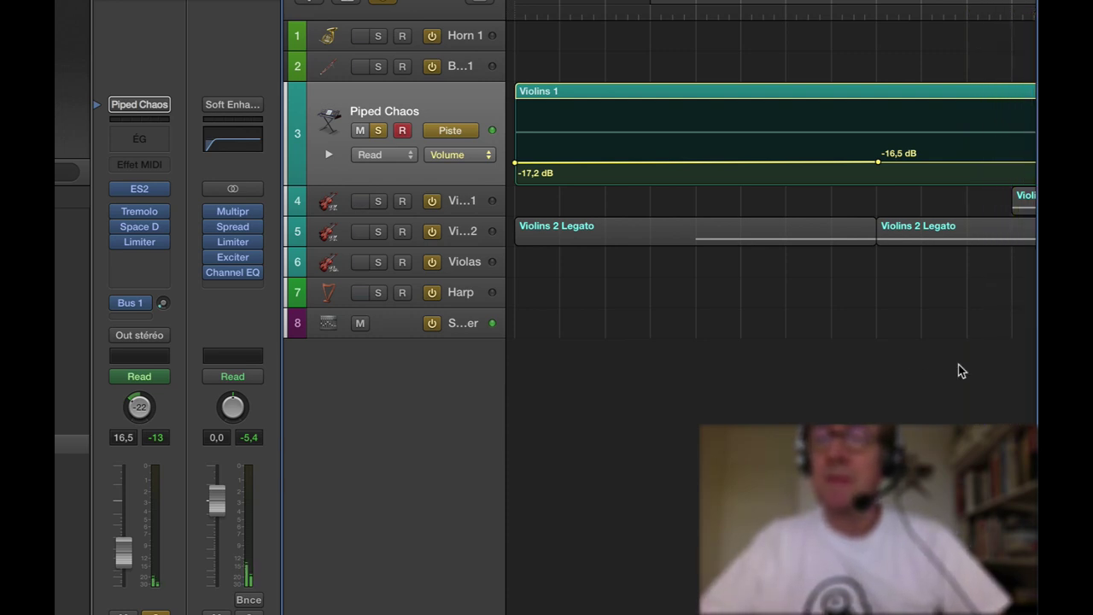
{"action": "scroll", "coordinate": [958, 371], "scroll_direction": "right", "scroll_amount": 10}
{"action": "scroll", "coordinate": [959, 371], "scroll_direction": "left", "scroll_amount": 1}
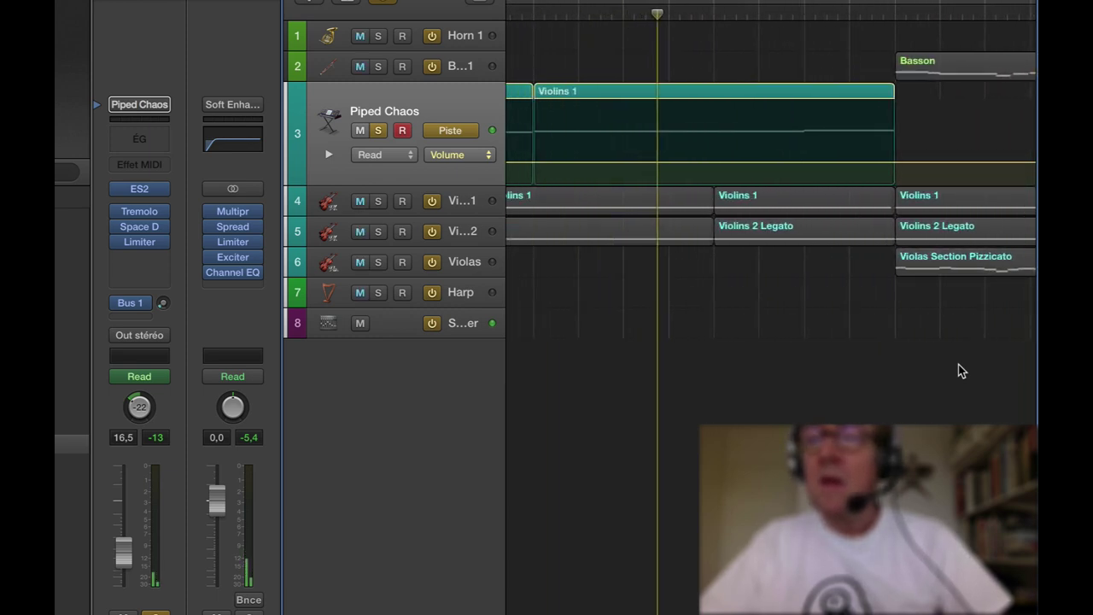
{"action": "scroll", "coordinate": [958, 371], "scroll_direction": "right", "scroll_amount": 5}
{"action": "scroll", "coordinate": [959, 371], "scroll_direction": "left", "scroll_amount": 4}
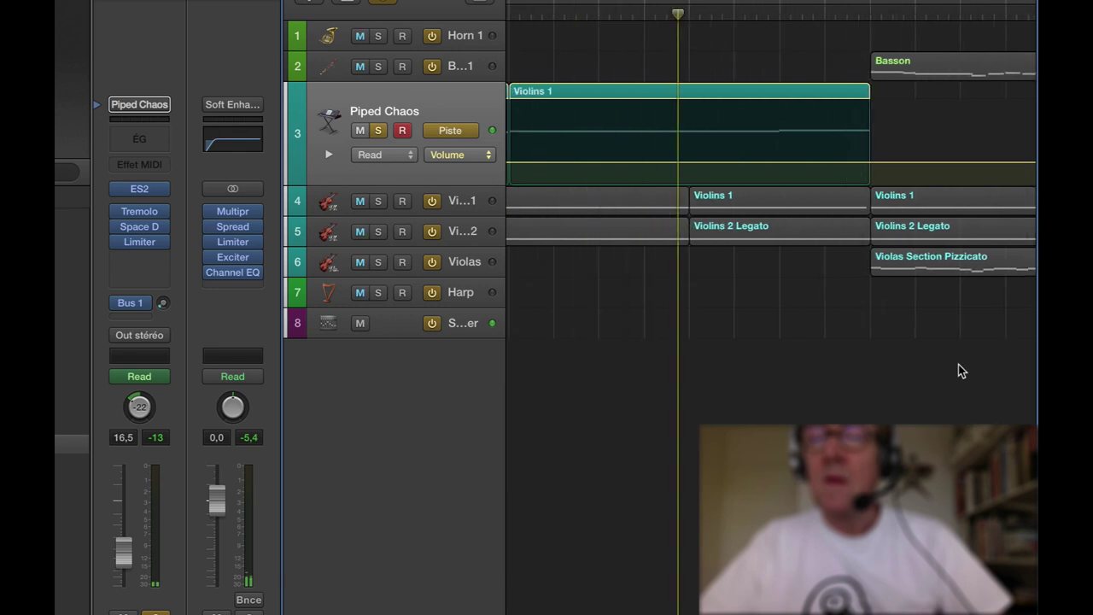
{"action": "scroll", "coordinate": [958, 371], "scroll_direction": "left", "scroll_amount": 4}
{"action": "scroll", "coordinate": [959, 371], "scroll_direction": "right", "scroll_amount": 4}
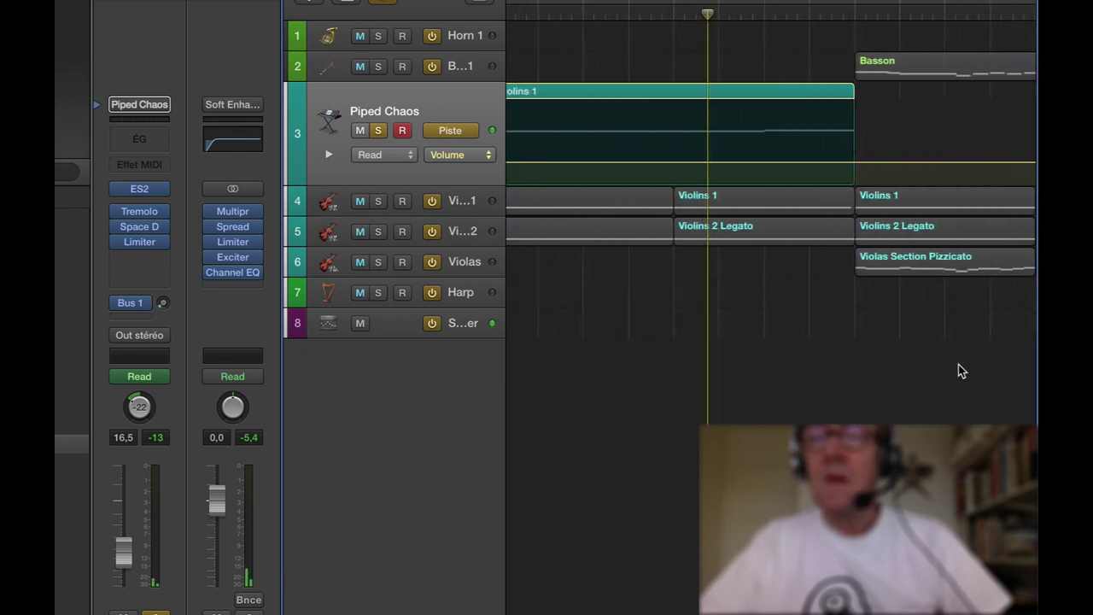
{"action": "scroll", "coordinate": [959, 371], "scroll_direction": "right", "scroll_amount": 1}
{"action": "scroll", "coordinate": [958, 370], "scroll_direction": "left", "scroll_amount": 3}
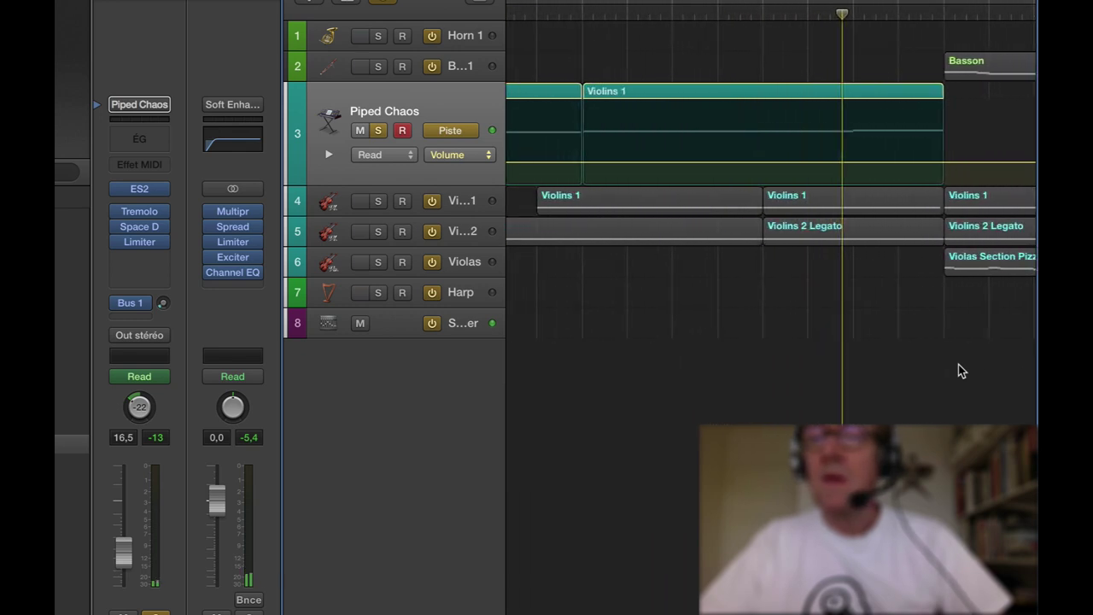
{"action": "scroll", "coordinate": [959, 370], "scroll_direction": "left", "scroll_amount": 1}
{"action": "scroll", "coordinate": [959, 370], "scroll_direction": "right", "scroll_amount": 3}
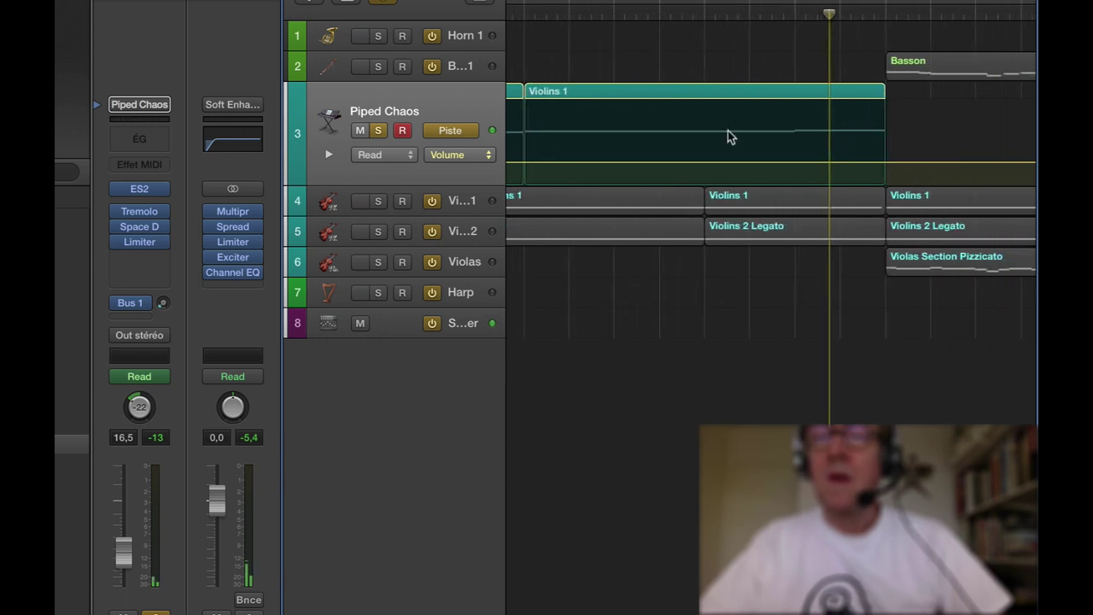
{"action": "scroll", "coordinate": [706, 327], "scroll_direction": "up", "scroll_amount": 3}
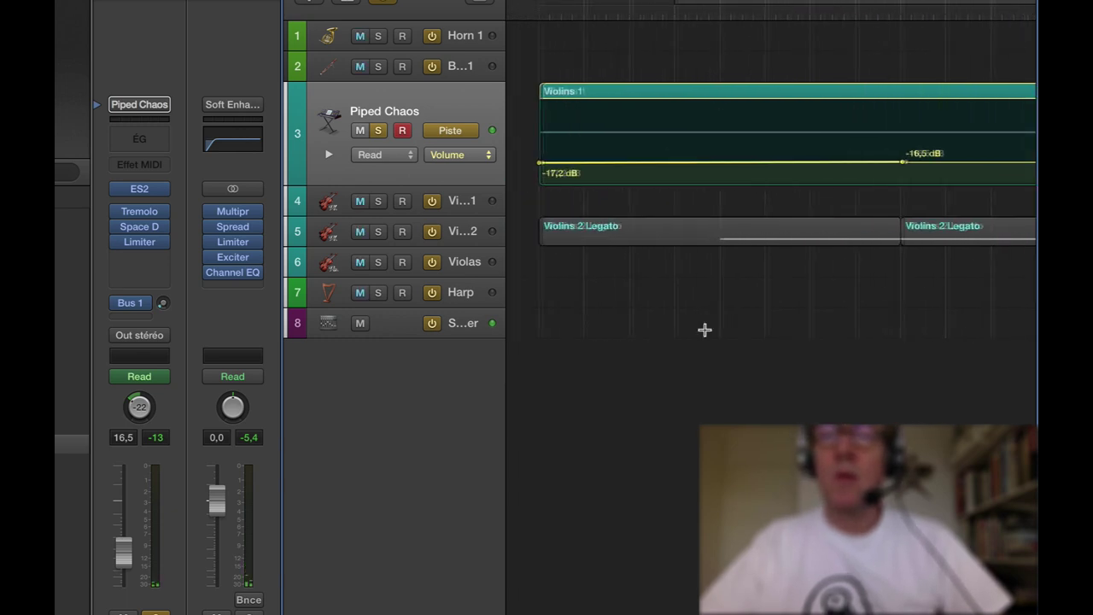
{"action": "key", "text": "space"}
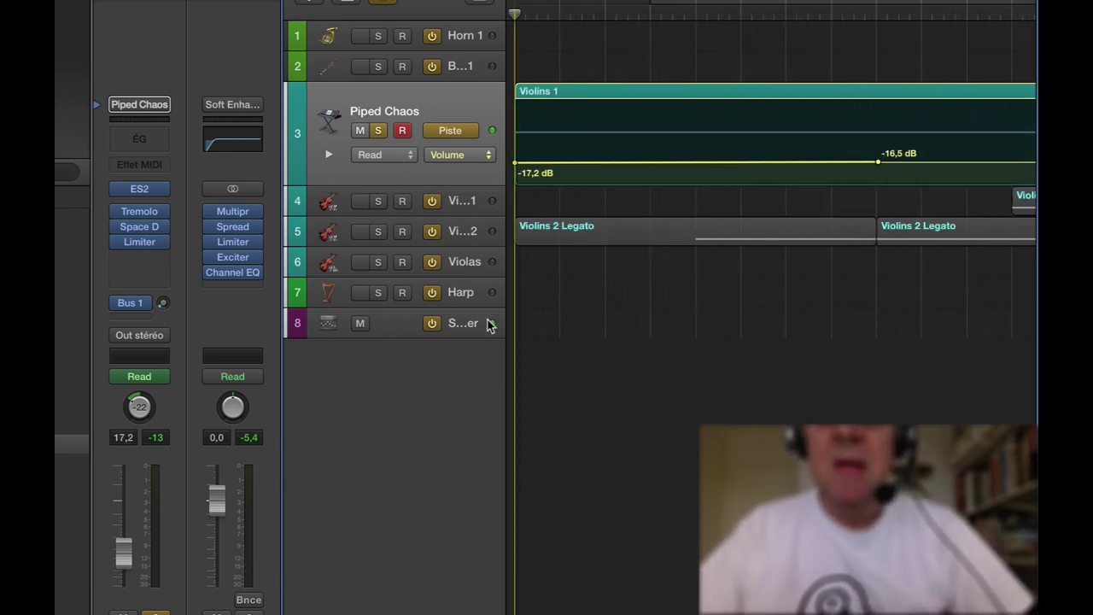
- Turn off solo on the Piped Chaos track and play all tracks together from the beginning
{"action": "left_click", "coordinate": [376, 131]}
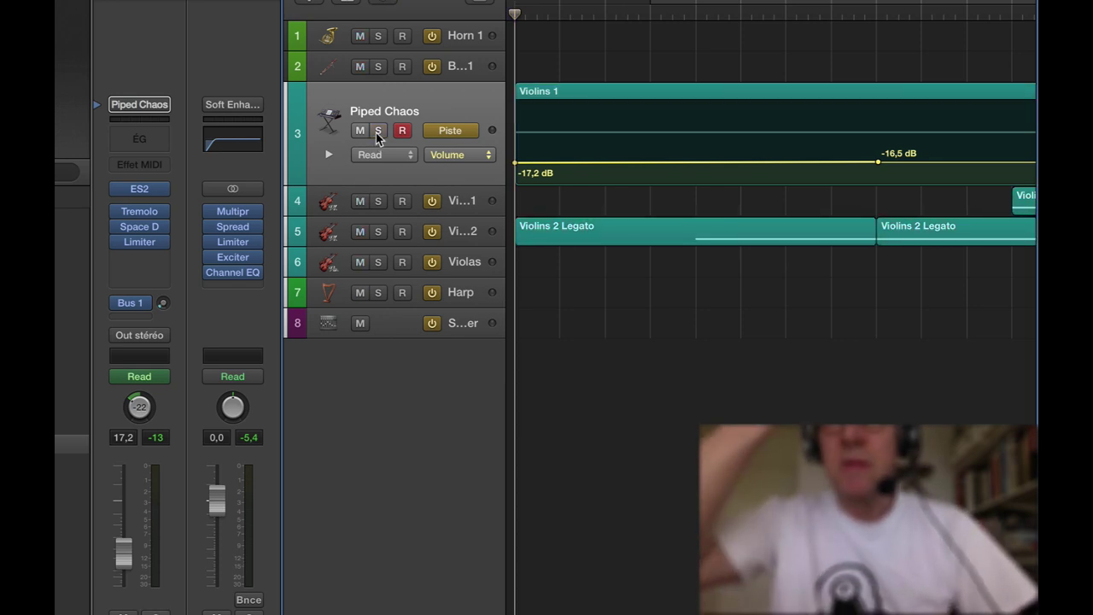
{"action": "key", "text": "space"}
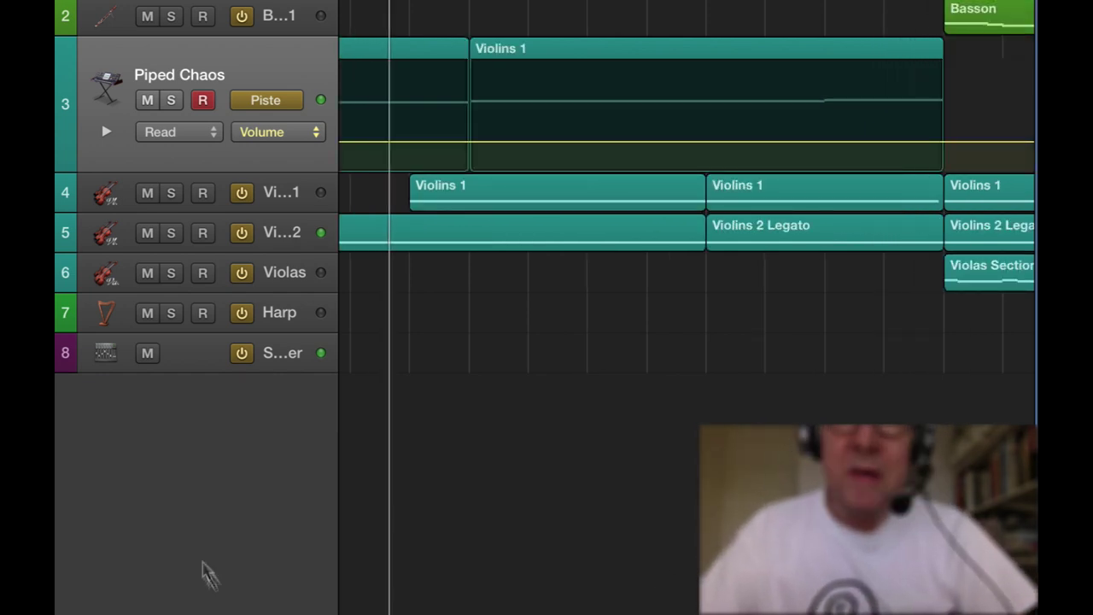
{"action": "scroll", "coordinate": [213, 587], "scroll_direction": "left", "scroll_amount": 10}
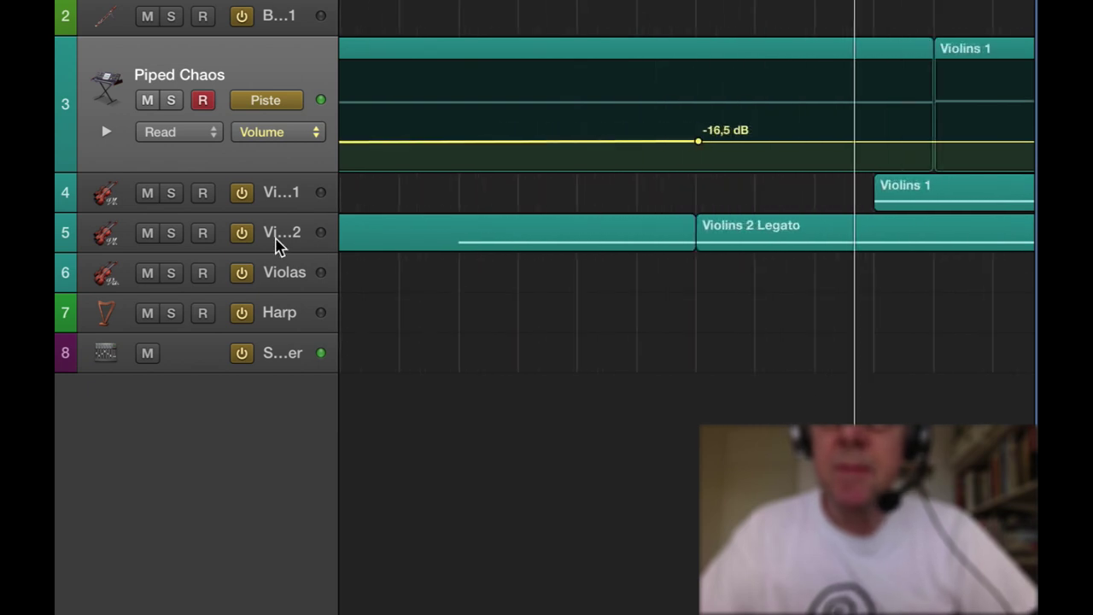
- Replace the Violin 2 track's instrument with the Drowned Sines patch from the Synthesizer Pad category
{"action": "left_click", "coordinate": [276, 245]}
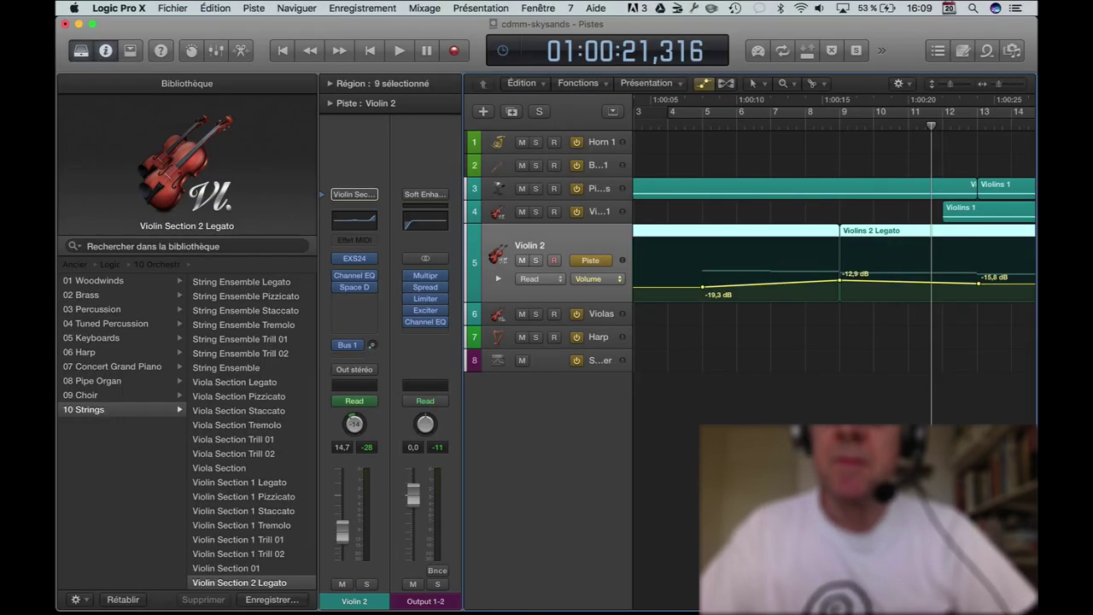
{"action": "scroll", "coordinate": [837, 281], "scroll_direction": "left", "scroll_amount": 5}
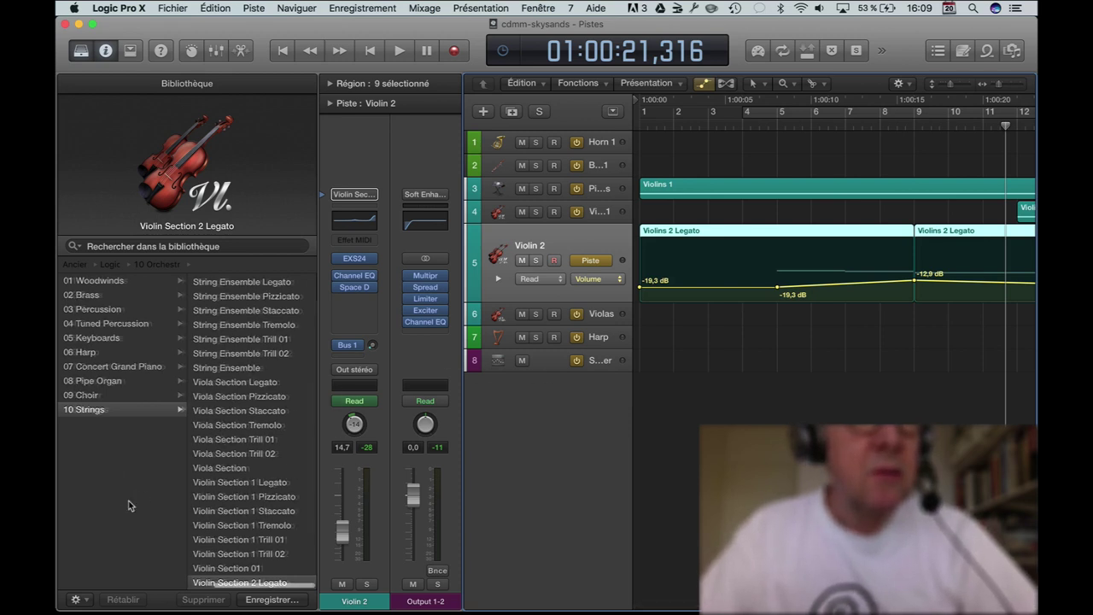
{"action": "scroll", "coordinate": [128, 505], "scroll_direction": "left", "scroll_amount": 5}
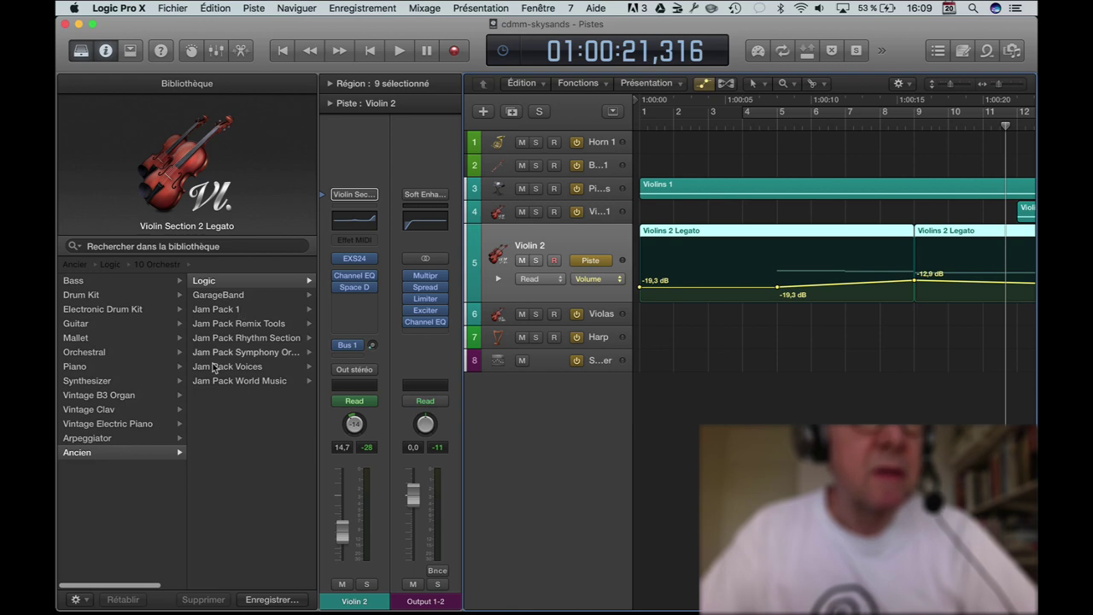
{"action": "left_click", "coordinate": [140, 381]}
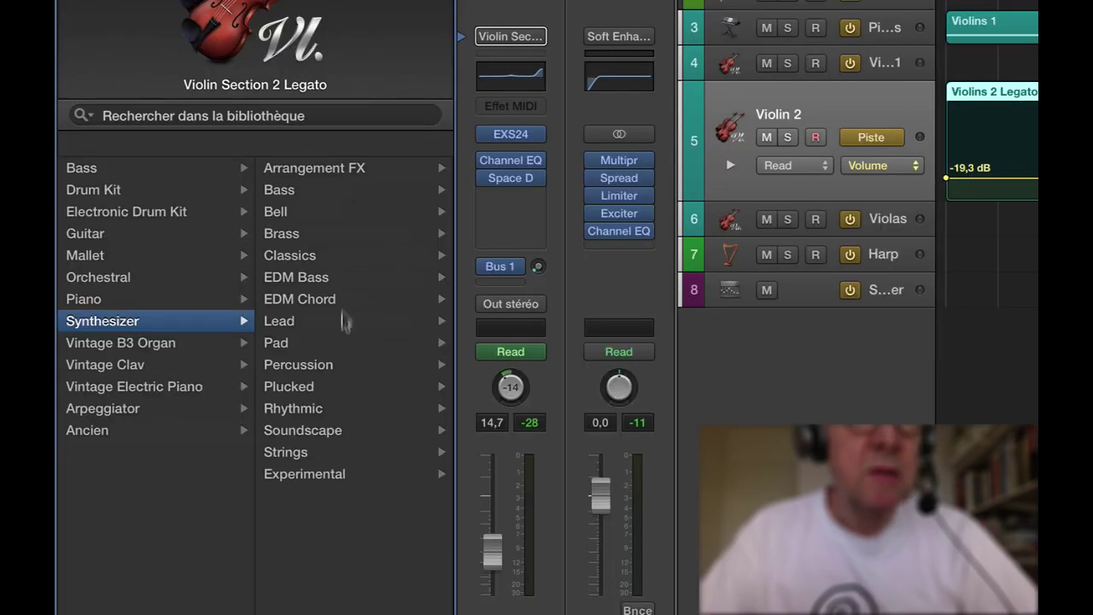
{"action": "left_click", "coordinate": [356, 342]}
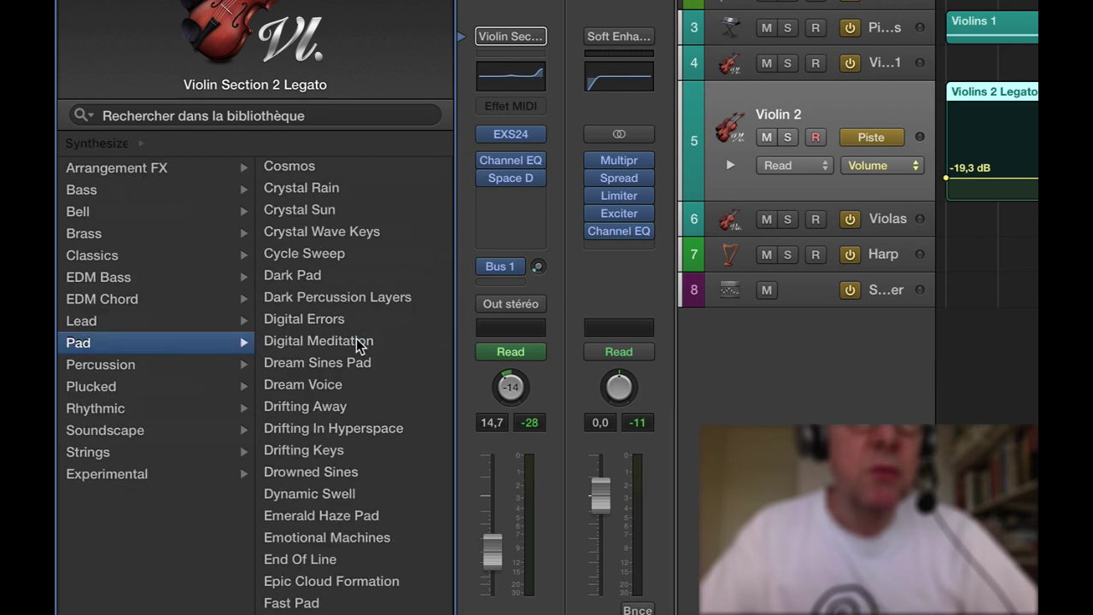
{"action": "scroll", "coordinate": [378, 506], "scroll_direction": "down", "scroll_amount": 5}
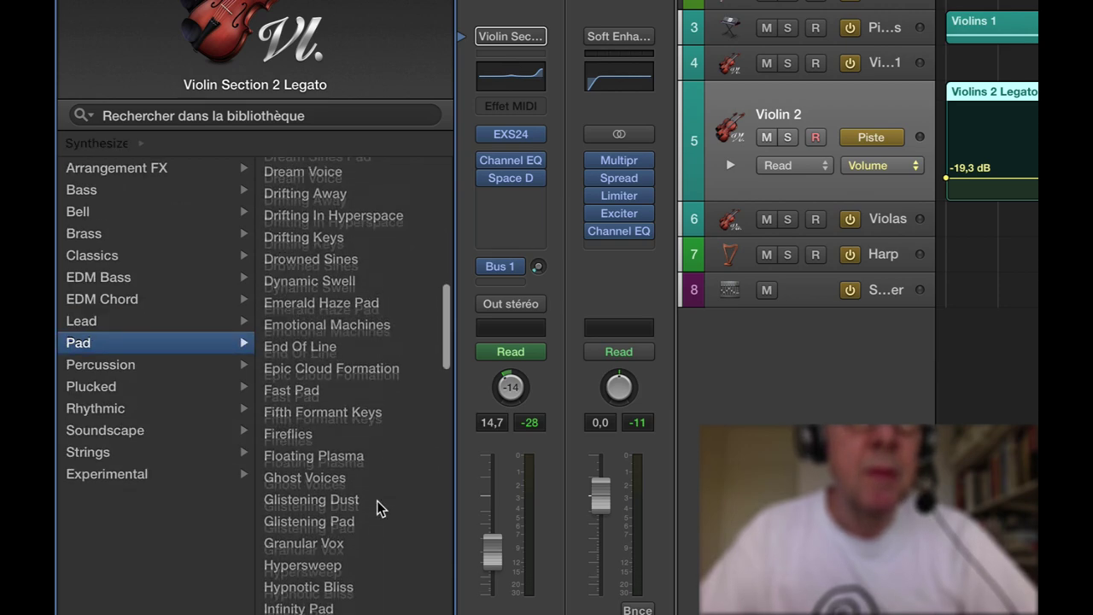
{"action": "scroll", "coordinate": [379, 506], "scroll_direction": "up", "scroll_amount": 2}
{"action": "left_click", "coordinate": [353, 323]}
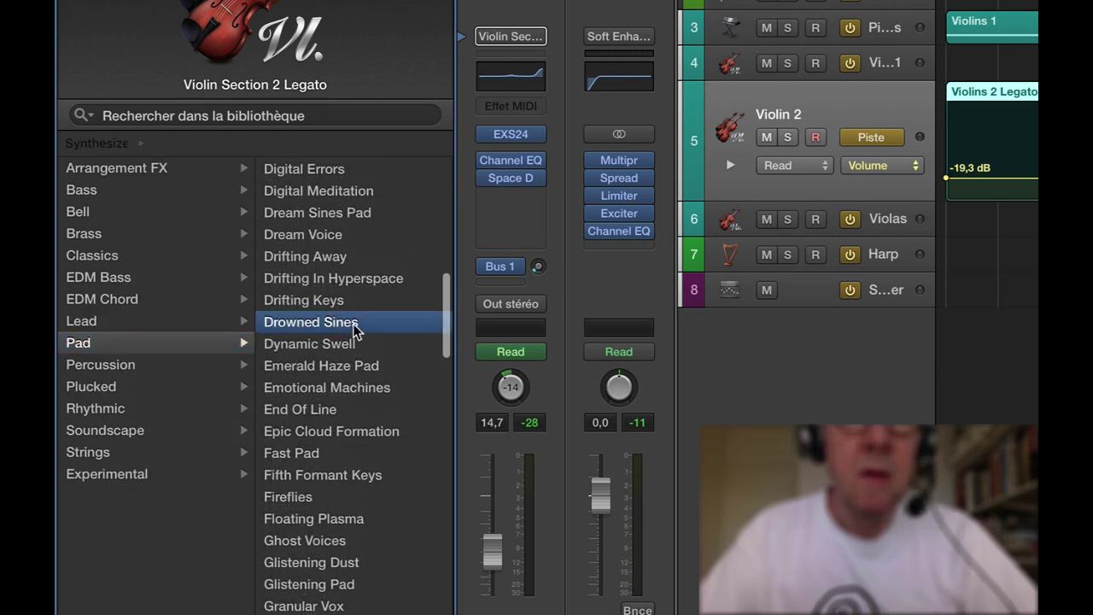
{"action": "key", "text": "y"}
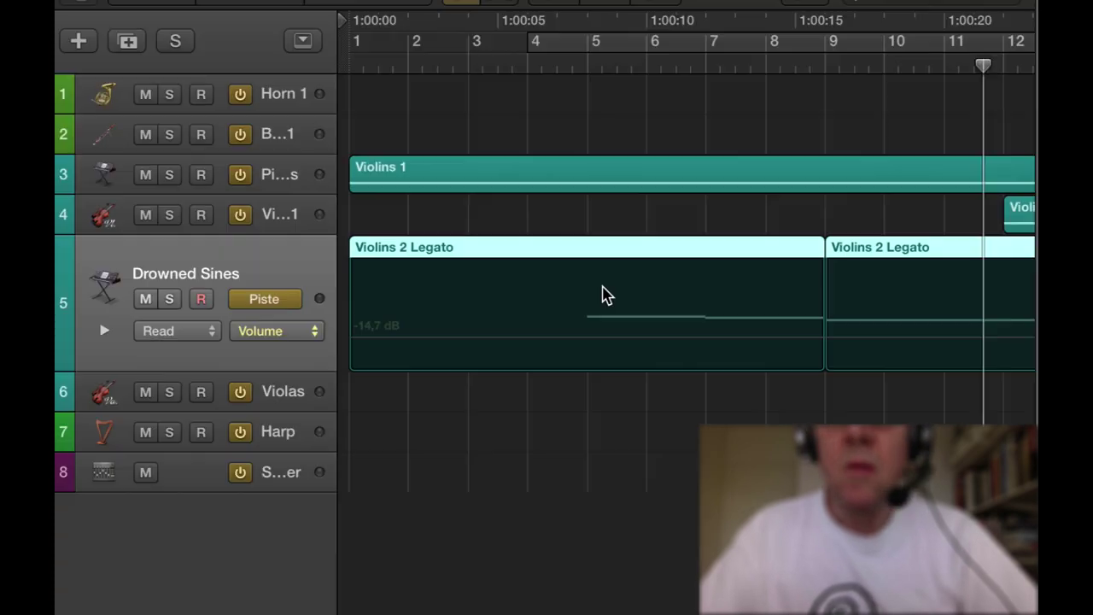
- Solo the Drowned Sines track, listen to it, and return the playhead to the beginning
{"action": "left_click", "coordinate": [170, 299]}
{"action": "key", "text": "space"}
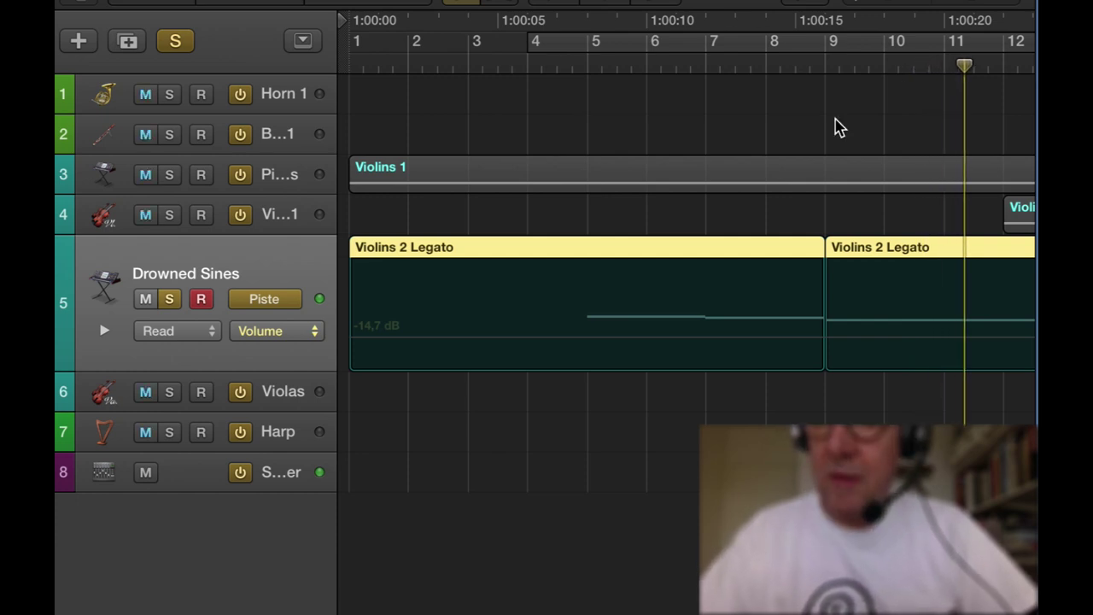
{"action": "key", "text": "Return"}
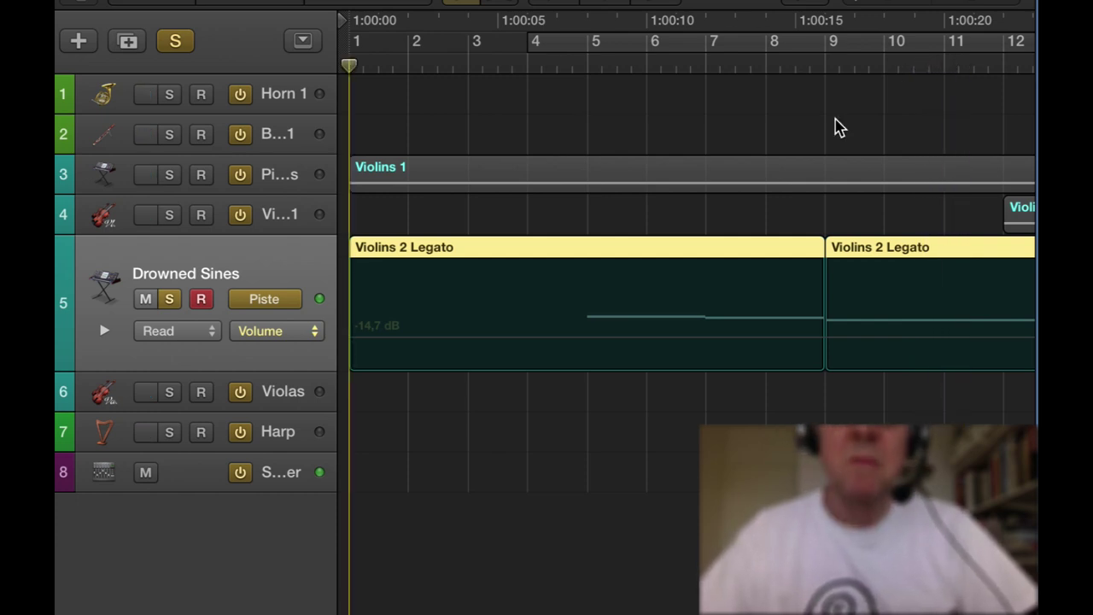
- Add tracks 3 and 4 to the solo, listen to them with Drowned Sines, and return to the beginning
{"action": "left_click", "coordinate": [169, 175]}
{"action": "key", "text": "space"}
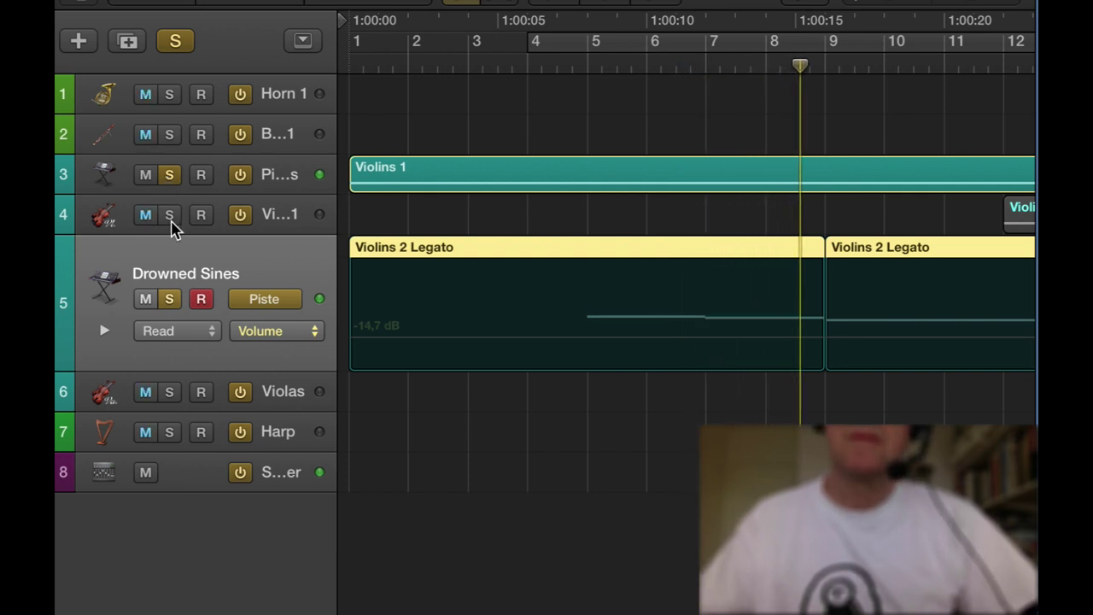
{"action": "left_click", "coordinate": [169, 216]}
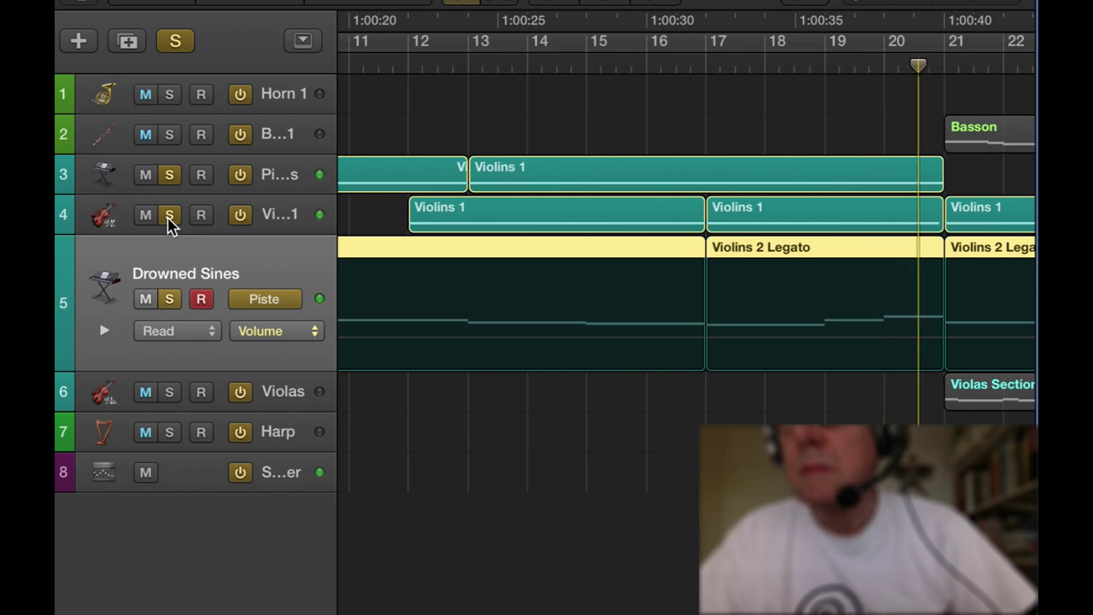
{"action": "key", "text": "space"}
{"action": "key", "text": "Return"}
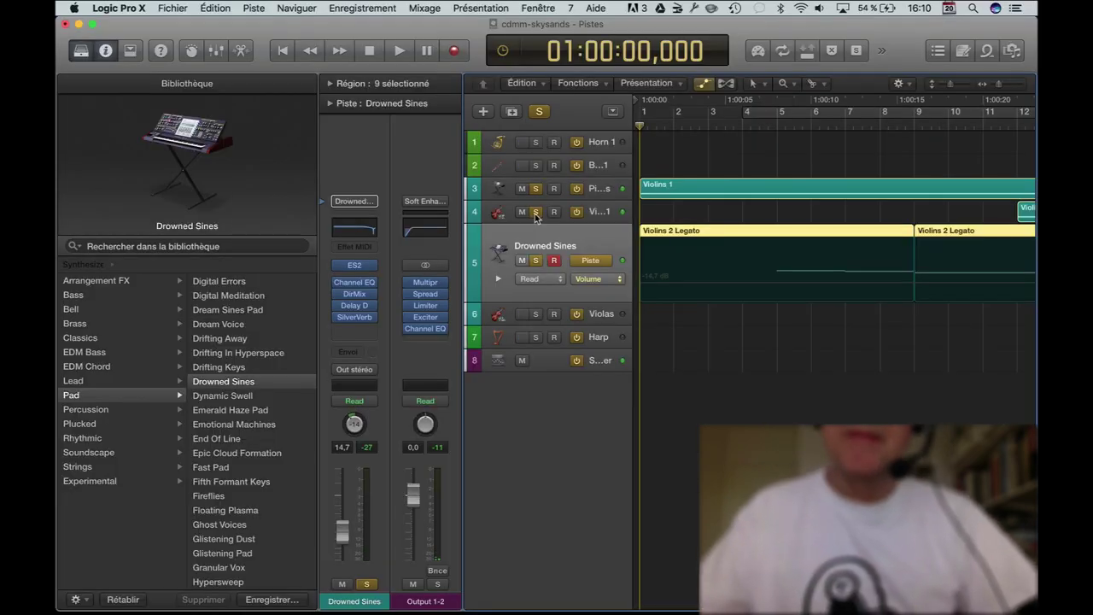
- Turn off solo on tracks 4, 5 and 3, and select the Piped Chaos track
{"action": "left_click", "coordinate": [536, 214]}
{"action": "scroll", "coordinate": [835, 239], "scroll_direction": "right", "scroll_amount": 5}
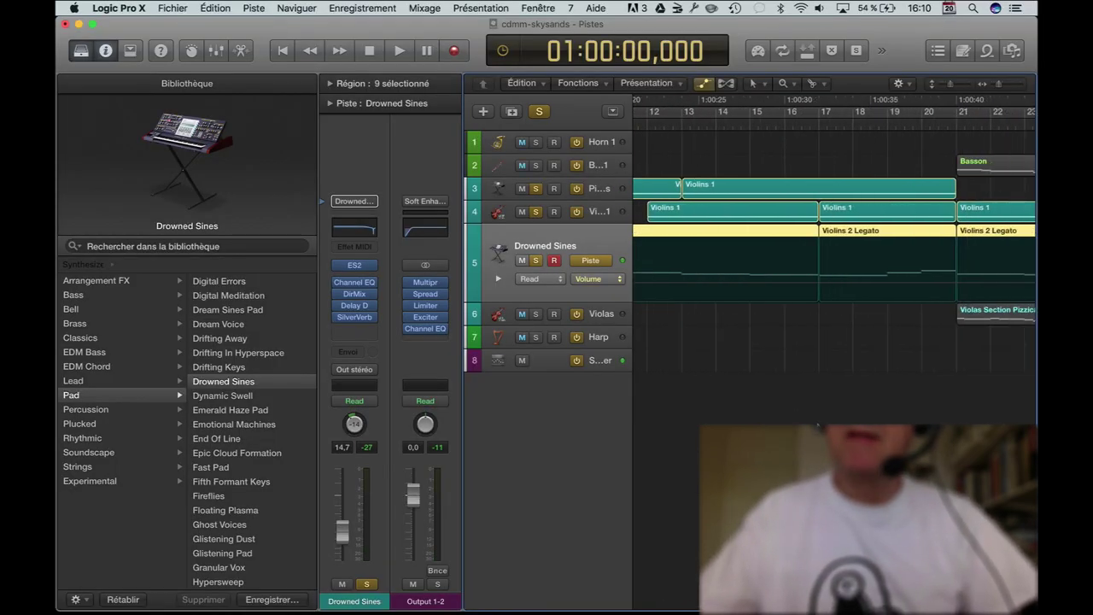
{"action": "scroll", "coordinate": [769, 256], "scroll_direction": "left", "scroll_amount": 3}
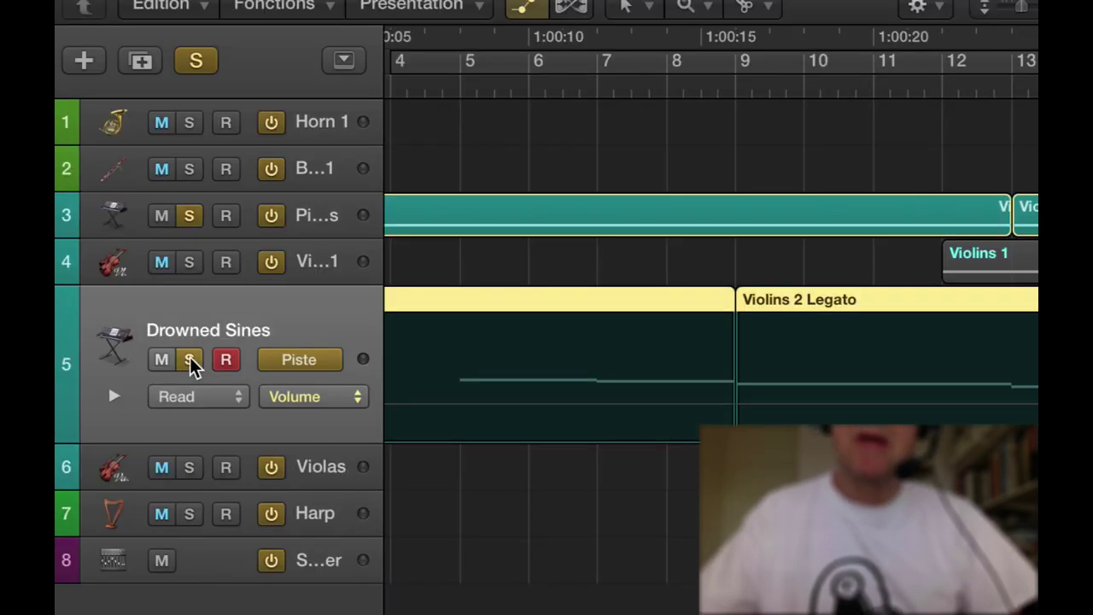
{"action": "left_click", "coordinate": [536, 261]}
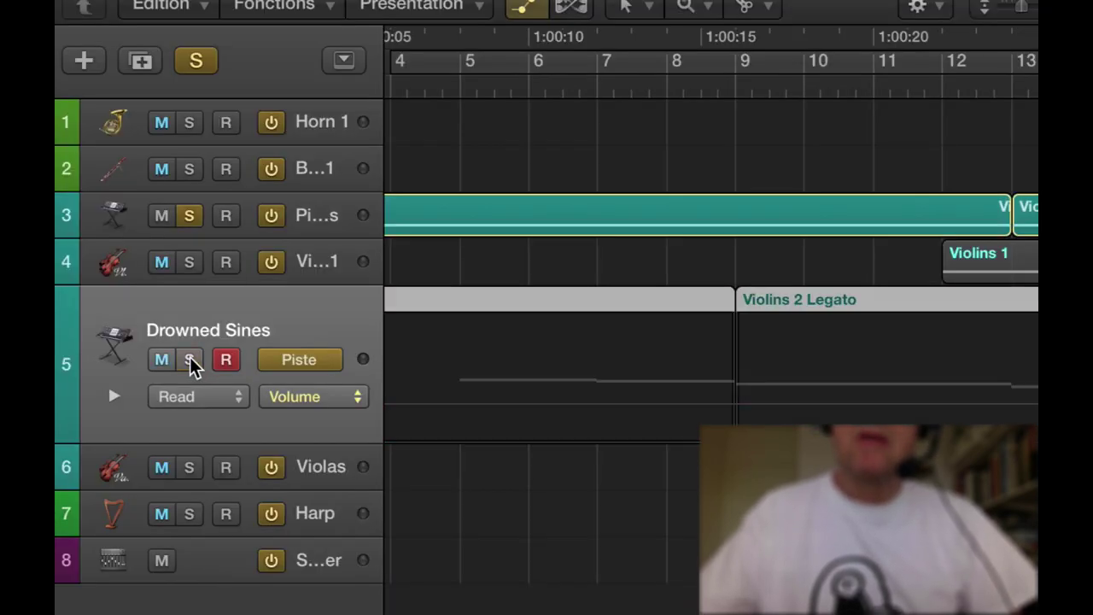
{"action": "left_click", "coordinate": [190, 218]}
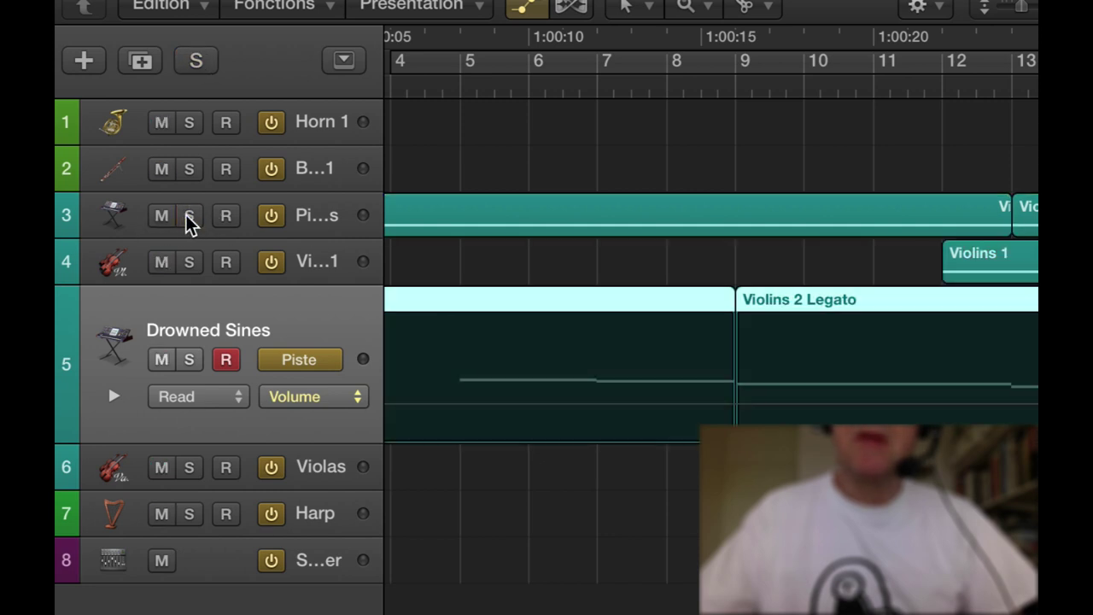
{"action": "left_click", "coordinate": [139, 237]}
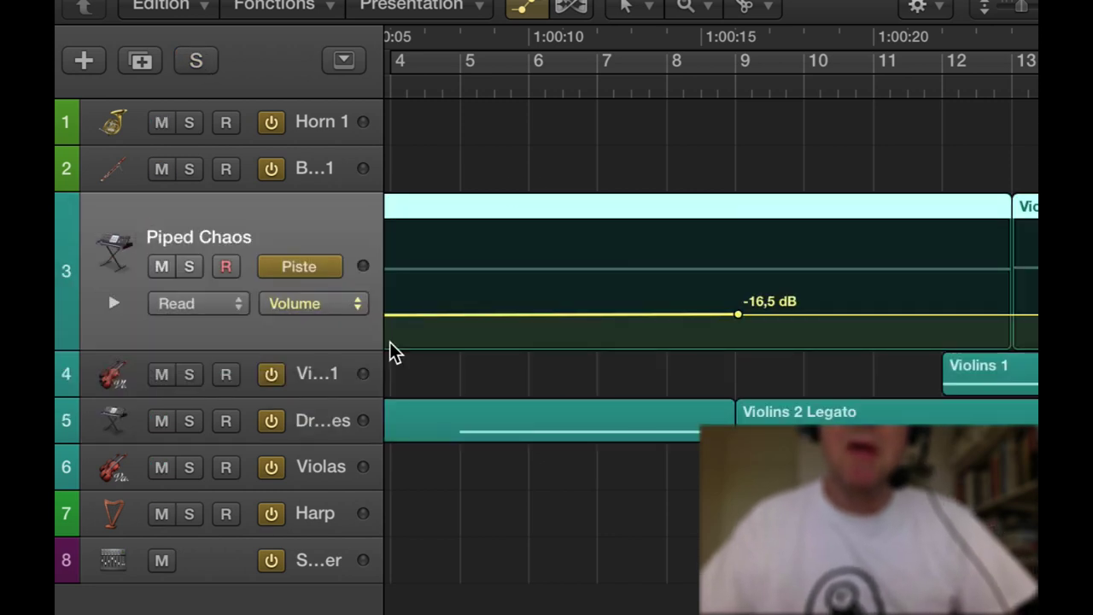
- Try the Radio Travel patch on track 3 and listen to it from the beginning of the project
{"action": "key", "text": "Return"}
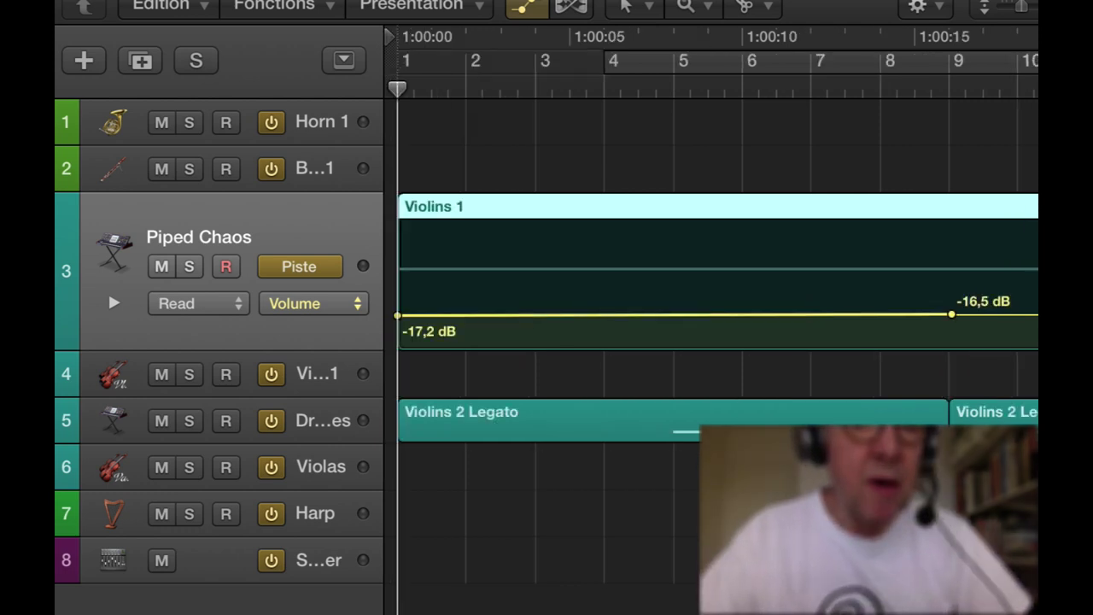
{"action": "key", "text": "Down"}
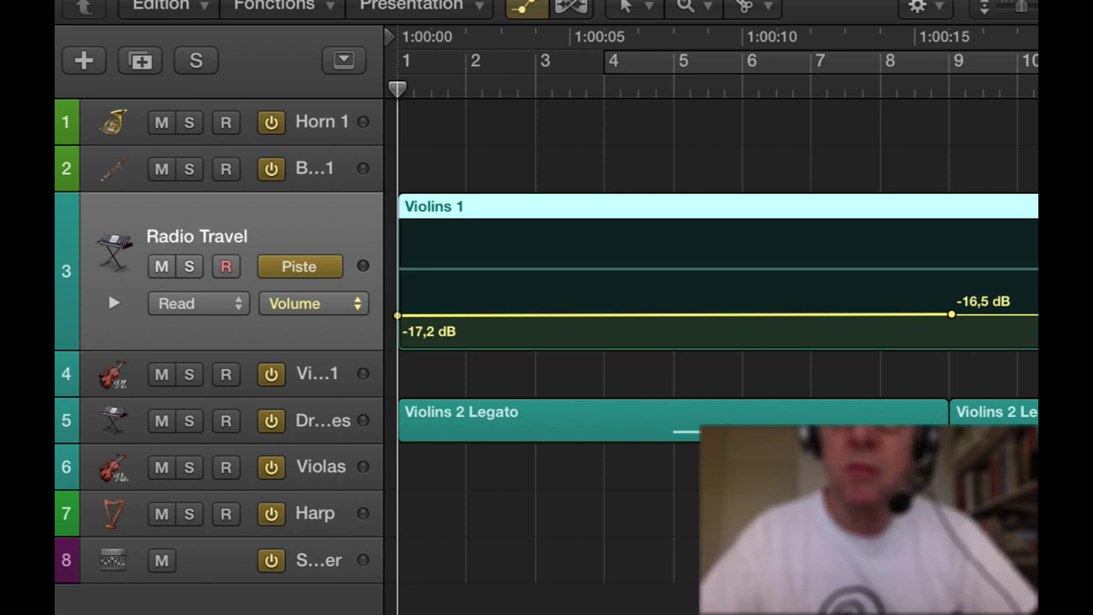
{"action": "key", "text": "space"}
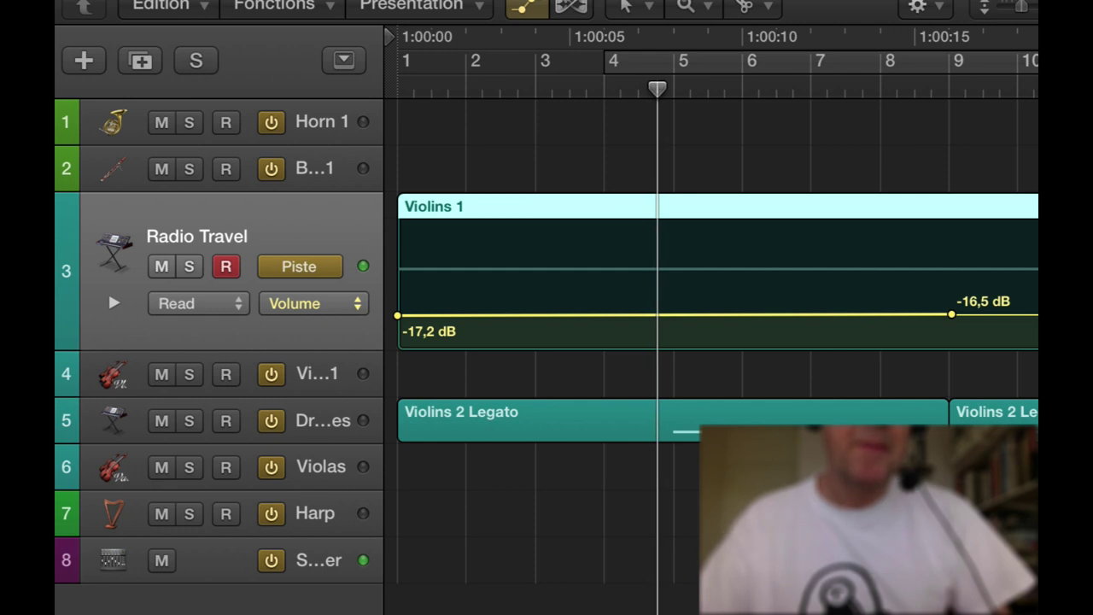
{"action": "key", "text": "space"}
- Try the Robot Radio DJ patch on track 3, listen from the beginning past bar 37, and return to the start
{"action": "key", "text": "Down"}
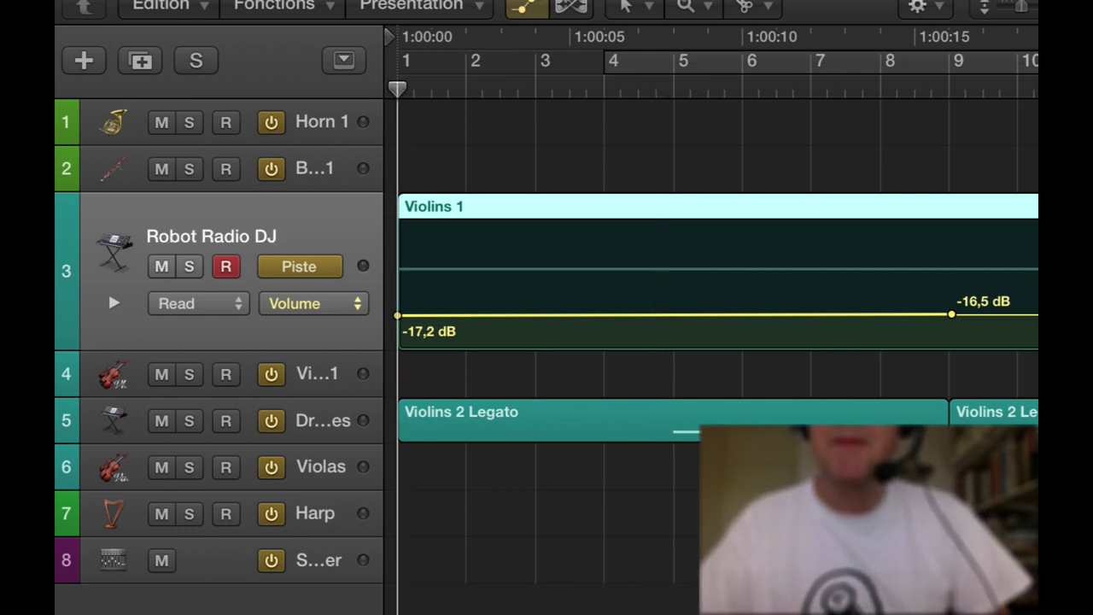
{"action": "key", "text": "space"}
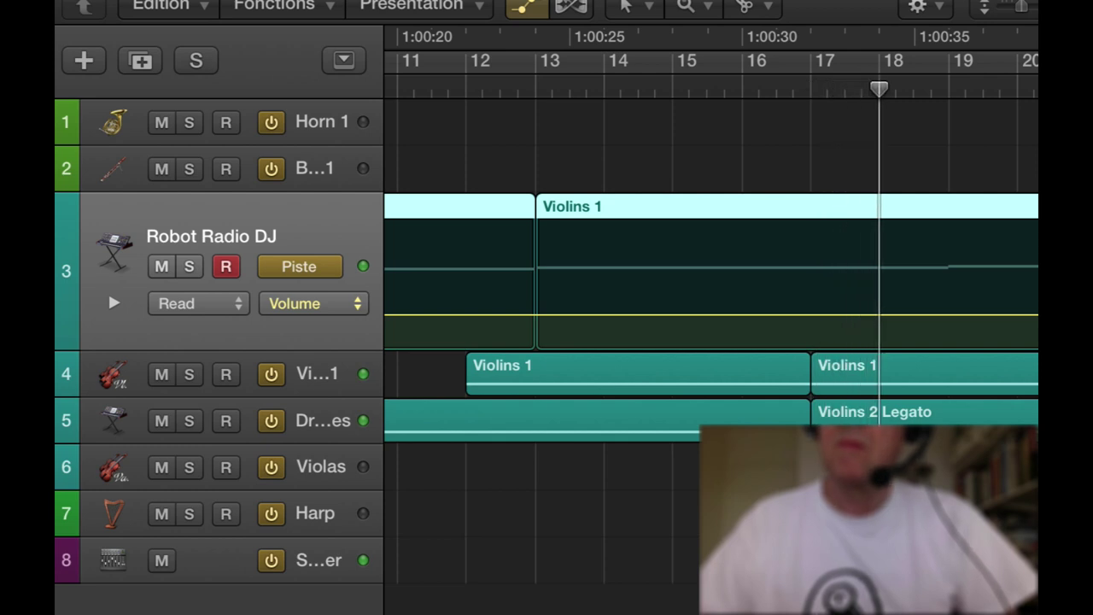
{"action": "scroll", "coordinate": [710, 341], "scroll_direction": "right", "scroll_amount": 15}
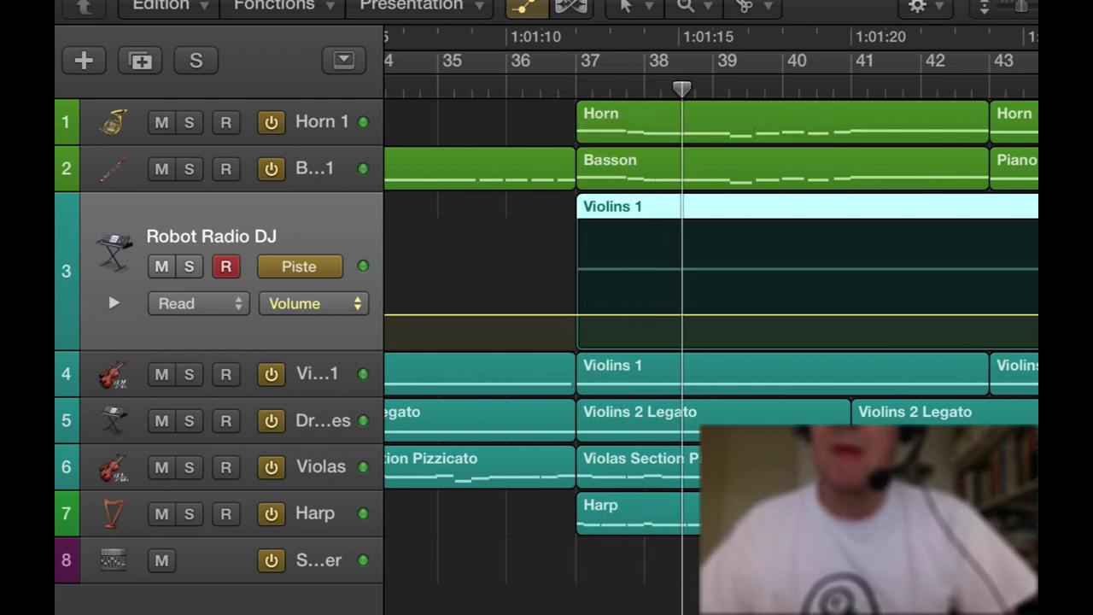
{"action": "key", "text": "Return"}
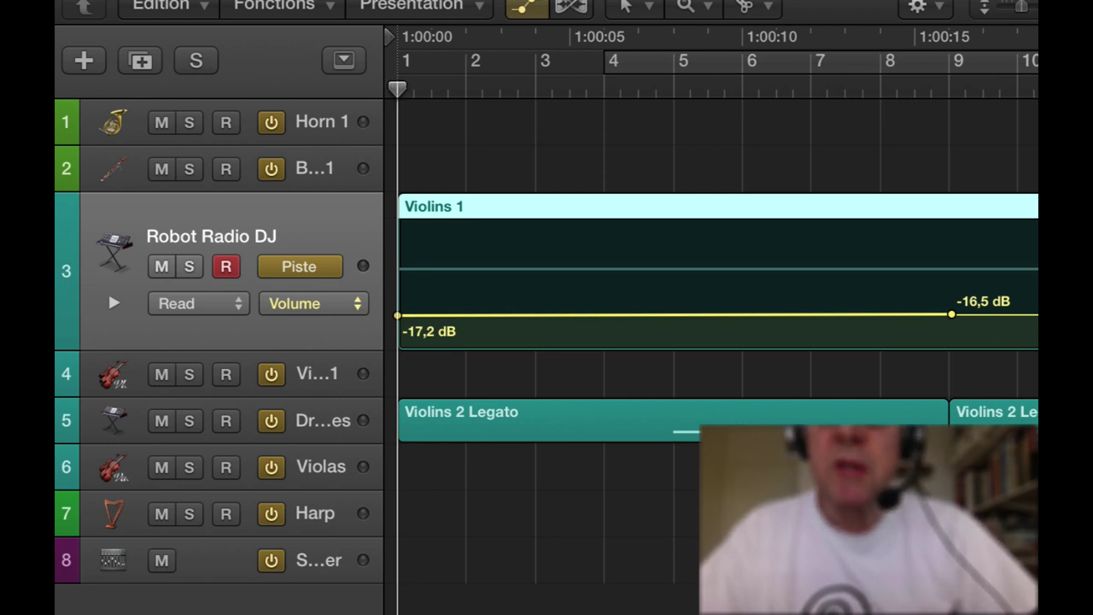
{"action": "scroll", "coordinate": [711, 342], "scroll_direction": "right", "scroll_amount": 10}
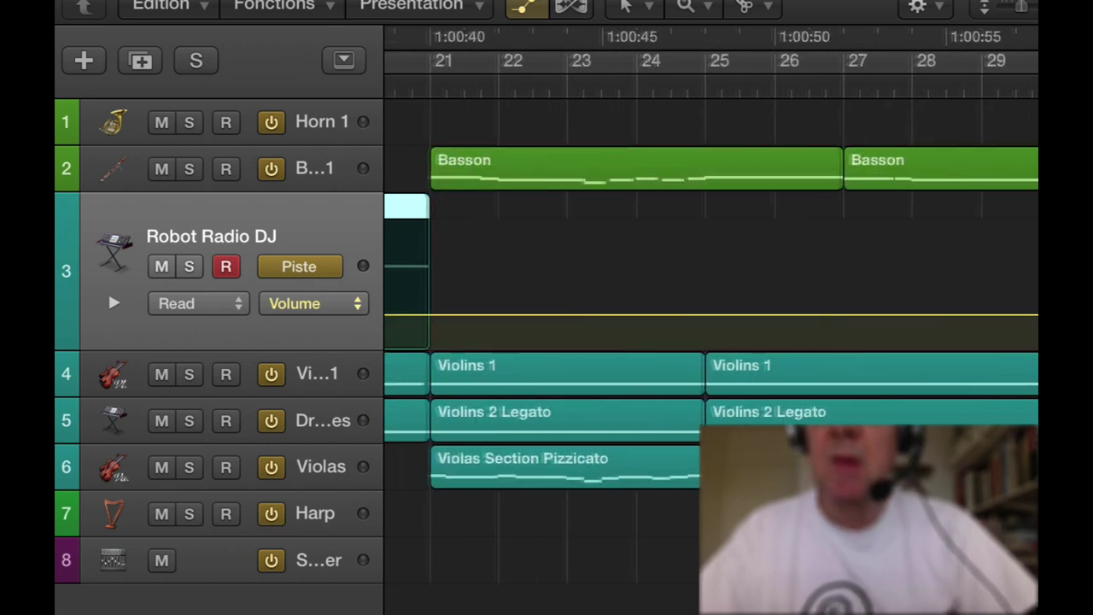
{"action": "scroll", "coordinate": [712, 342], "scroll_direction": "left", "scroll_amount": 5}
{"action": "scroll", "coordinate": [711, 341], "scroll_direction": "left", "scroll_amount": 4}
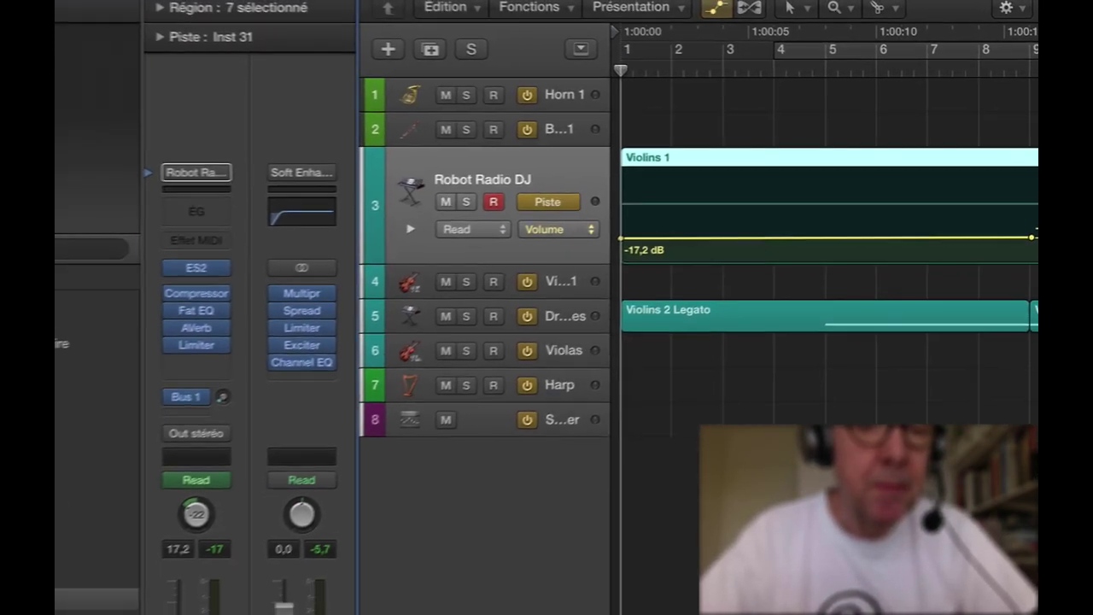
- Audition the Scary Highways and Scream & Dive patches from 13 Warped Synths on track 3
{"action": "left_click", "coordinate": [171, 568]}
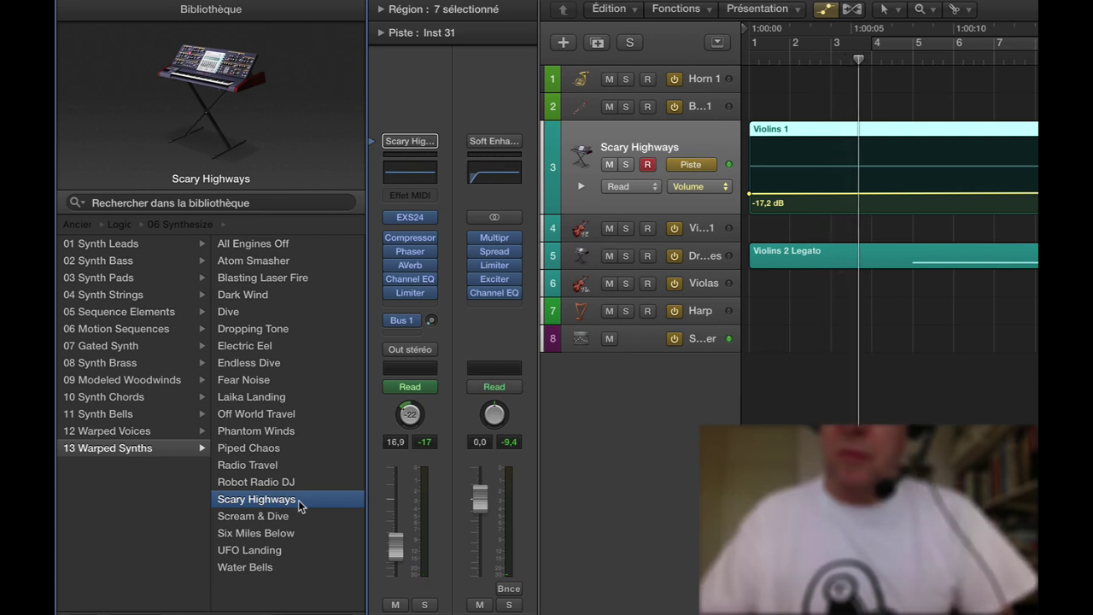
{"action": "key", "text": "space"}
{"action": "left_click", "coordinate": [272, 516]}
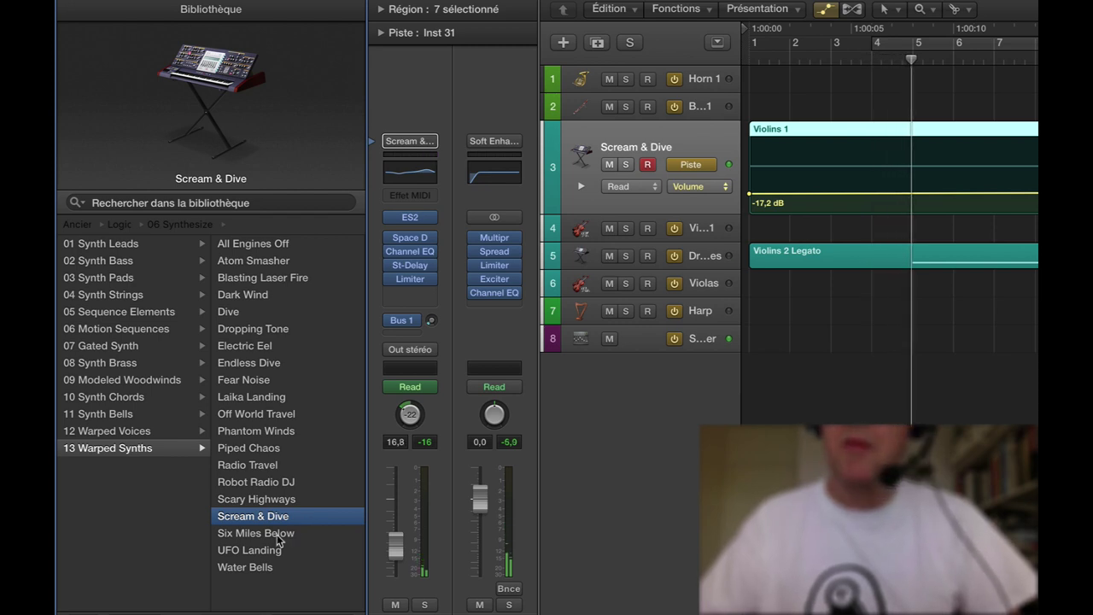
- Try the Six Miles Below patch on track 3, listening to it in the full mix and soloed, with solo off again at the end
{"action": "left_click", "coordinate": [277, 535]}
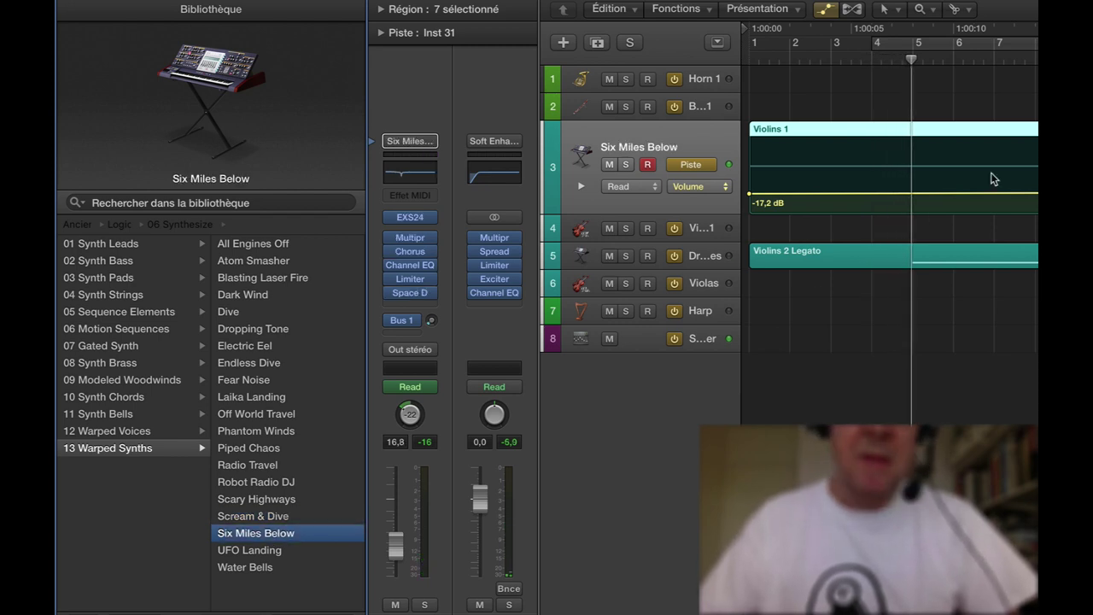
{"action": "key", "text": "Return"}
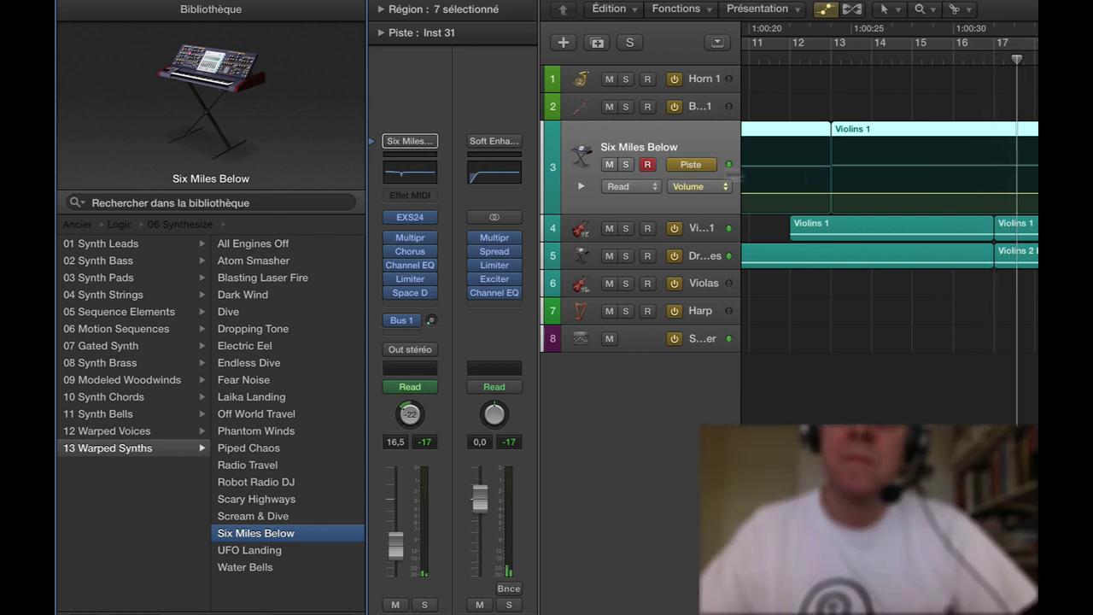
{"action": "left_click", "coordinate": [627, 165]}
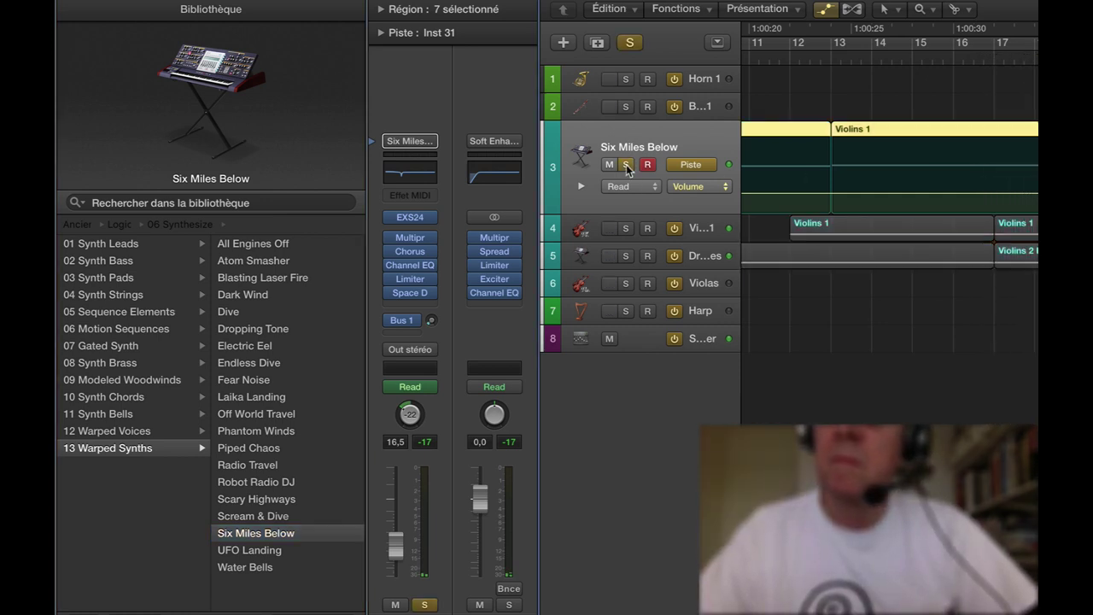
{"action": "key", "text": "space"}
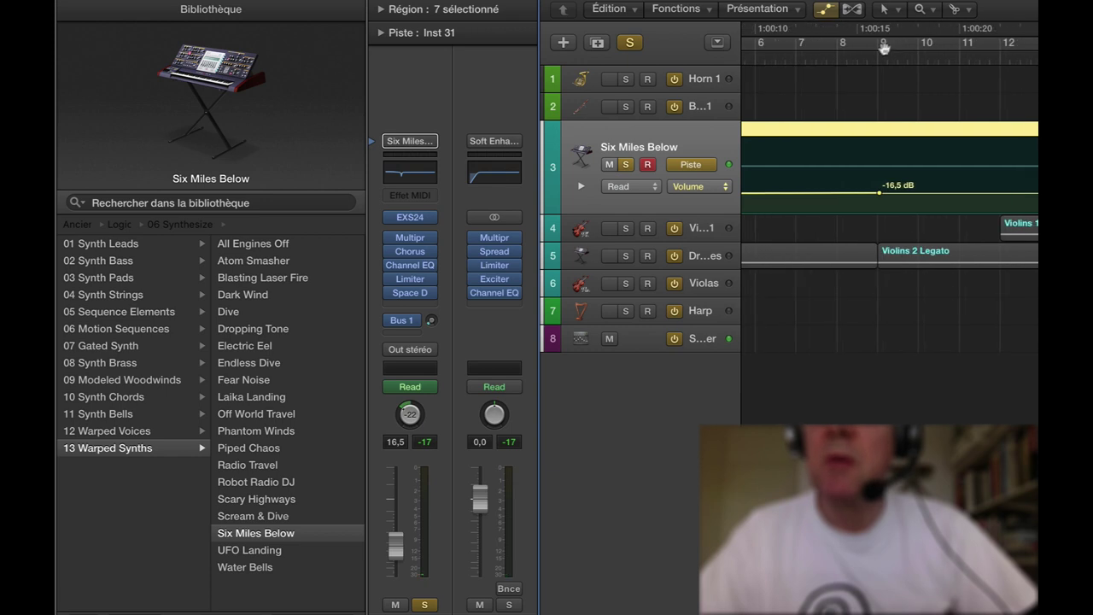
{"action": "key", "text": "space"}
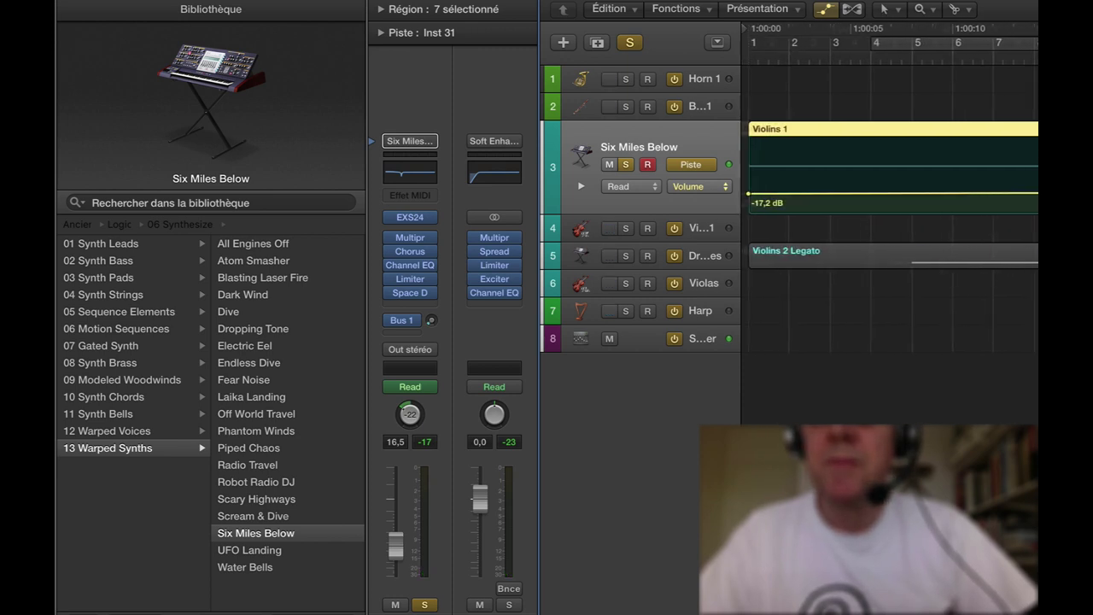
{"action": "left_click", "coordinate": [627, 165]}
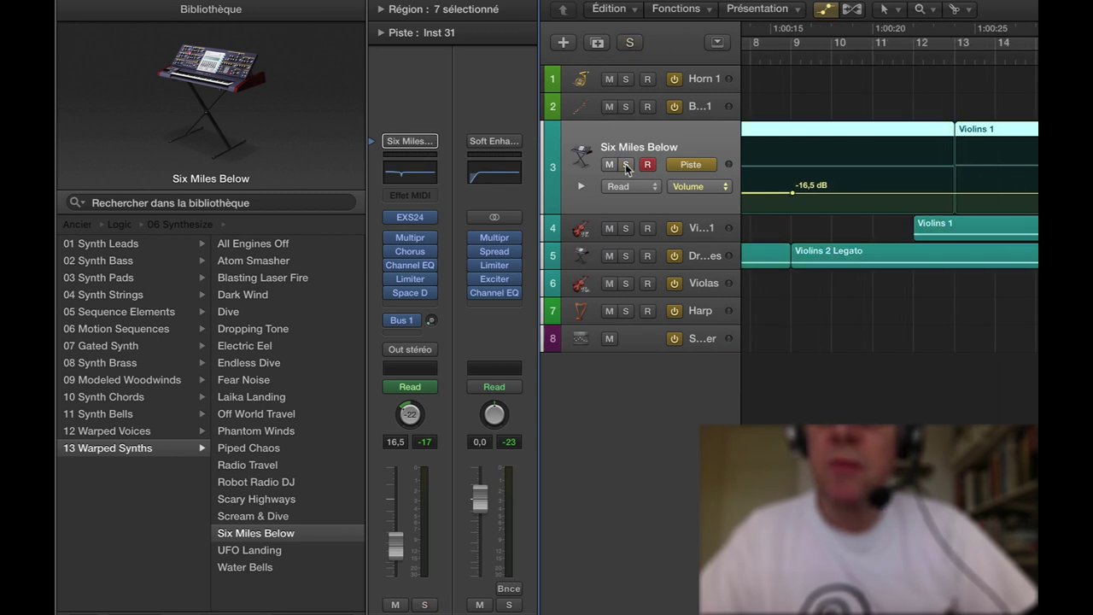
- Load the UFO Landing patch from 13 Warped Synths on track 3 and listen to it in the full mix
{"action": "left_click", "coordinate": [282, 552]}
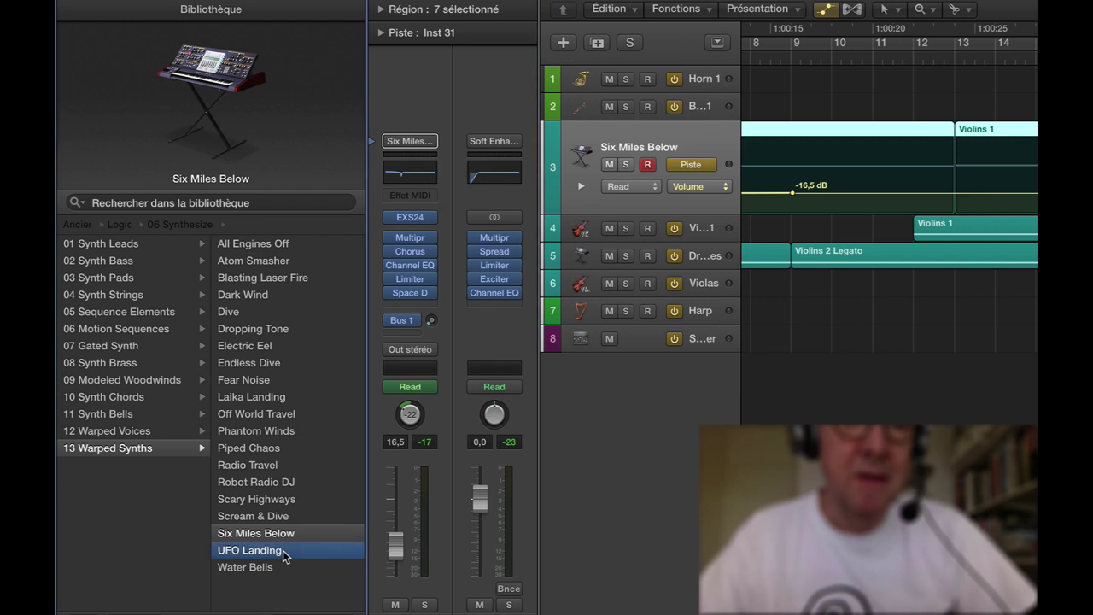
{"action": "key", "text": "Return"}
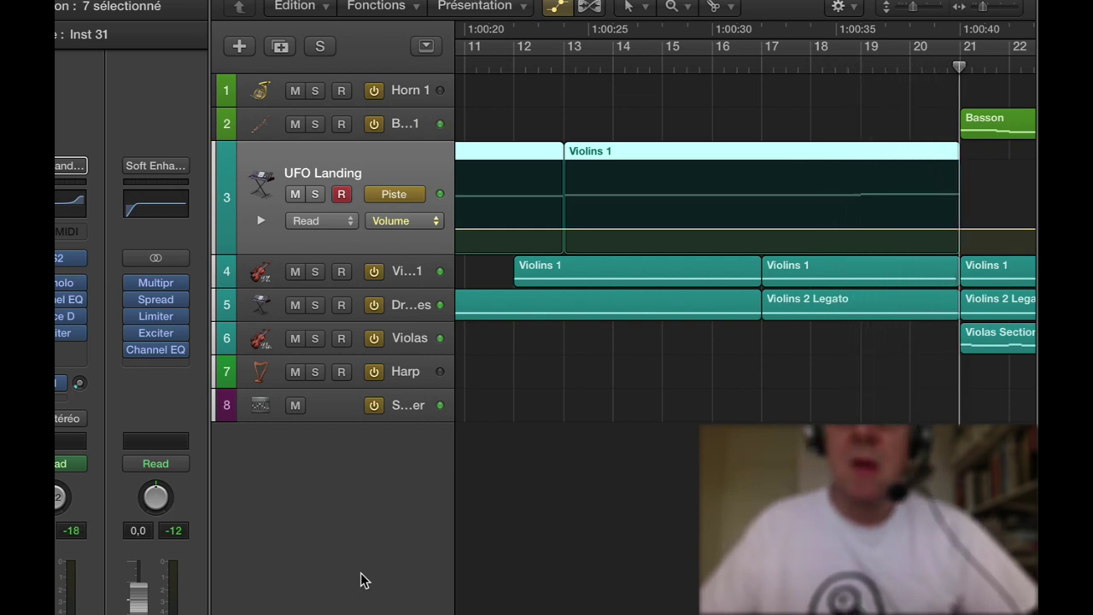
{"action": "scroll", "coordinate": [603, 476], "scroll_direction": "left", "scroll_amount": 3}
{"action": "scroll", "coordinate": [603, 476], "scroll_direction": "left", "scroll_amount": 5}
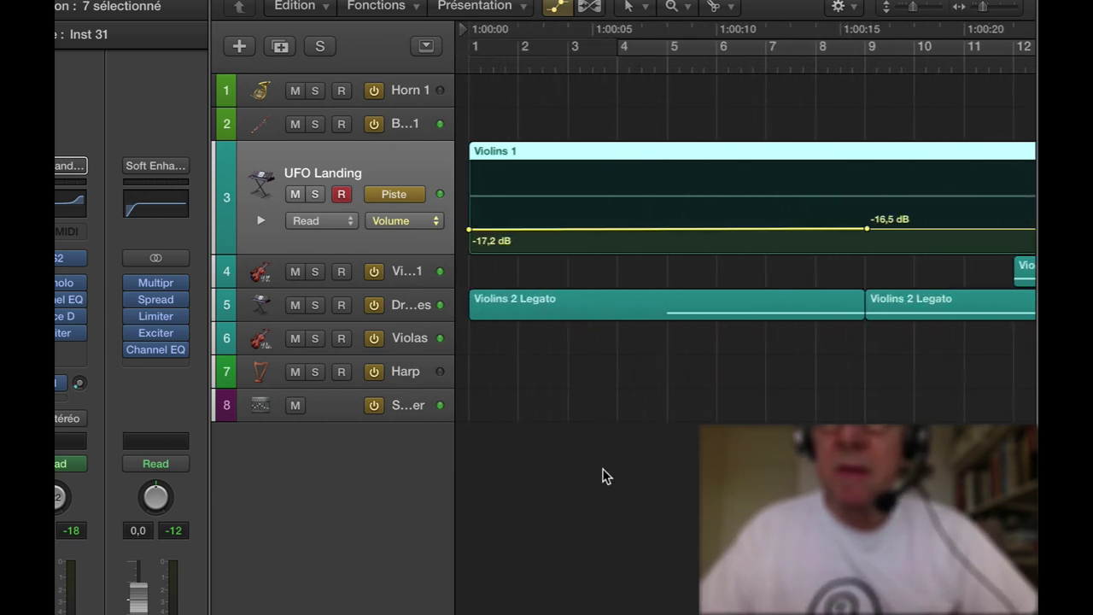
- Replace the Violin 1 instrument on track 4 with the Funk Splash Lead patch from the Synthesizer Lead category
{"action": "left_click", "coordinate": [262, 277]}
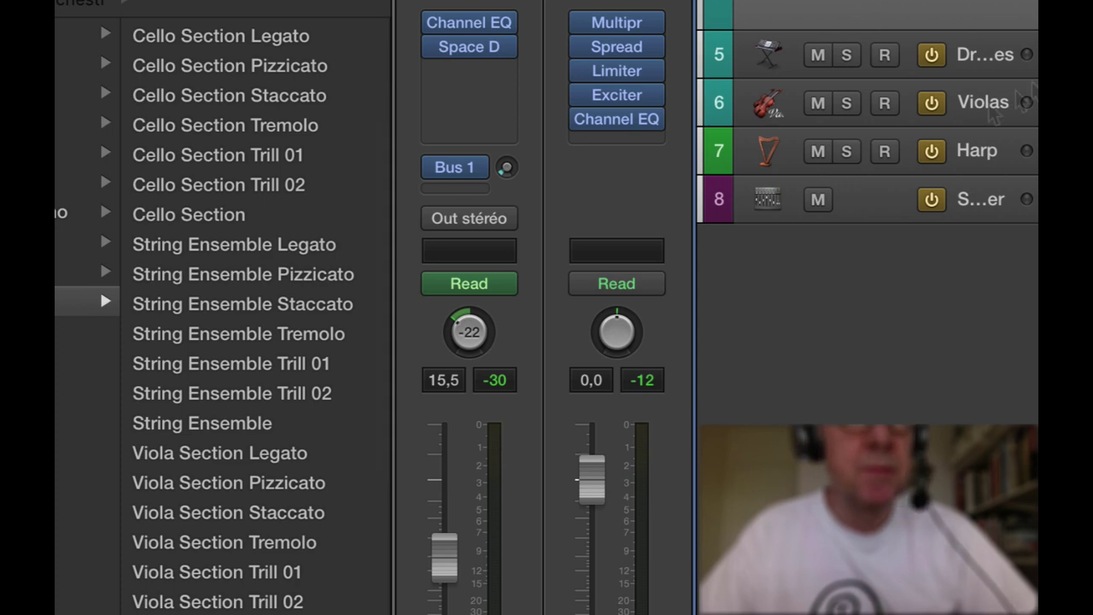
{"action": "left_click", "coordinate": [163, 80]}
{"action": "left_click", "coordinate": [99, 381]}
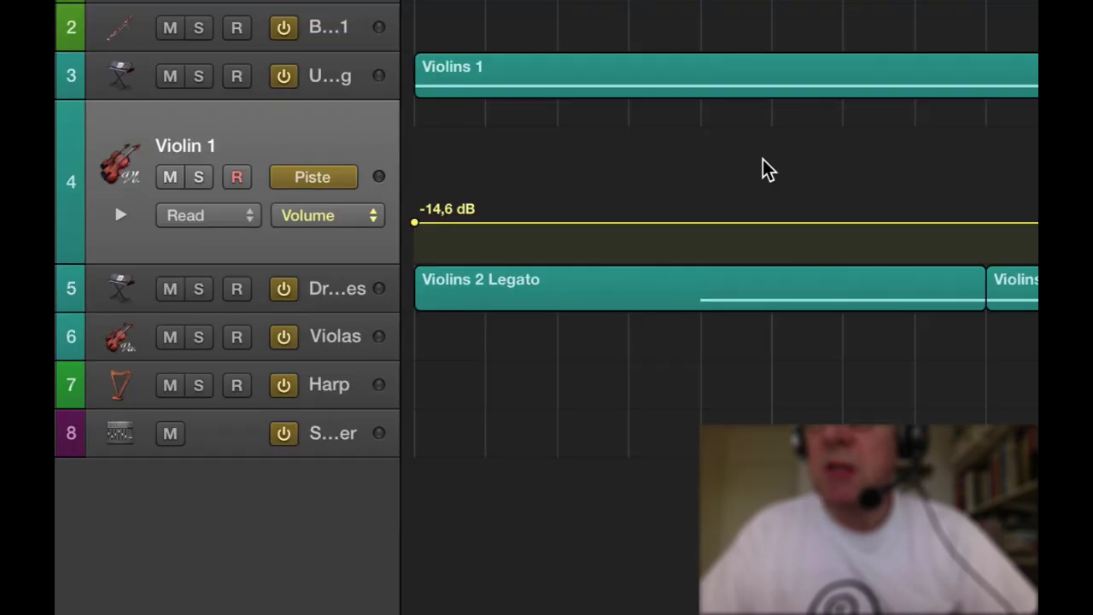
{"action": "scroll", "coordinate": [766, 170], "scroll_direction": "left", "scroll_amount": 5}
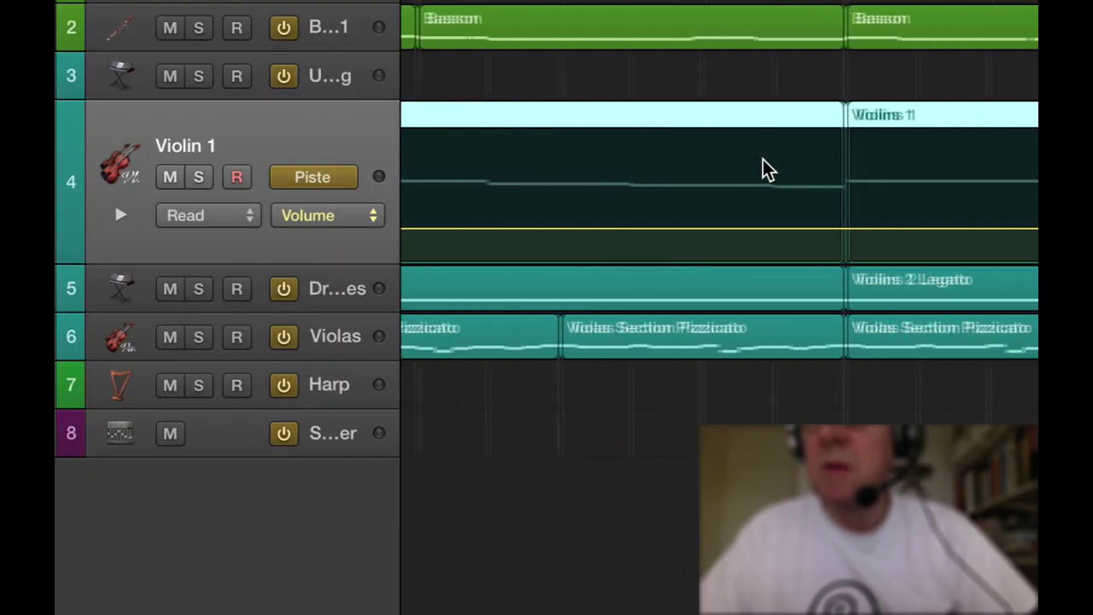
{"action": "scroll", "coordinate": [766, 170], "scroll_direction": "left", "scroll_amount": 3}
{"action": "key", "text": "super+Right"}
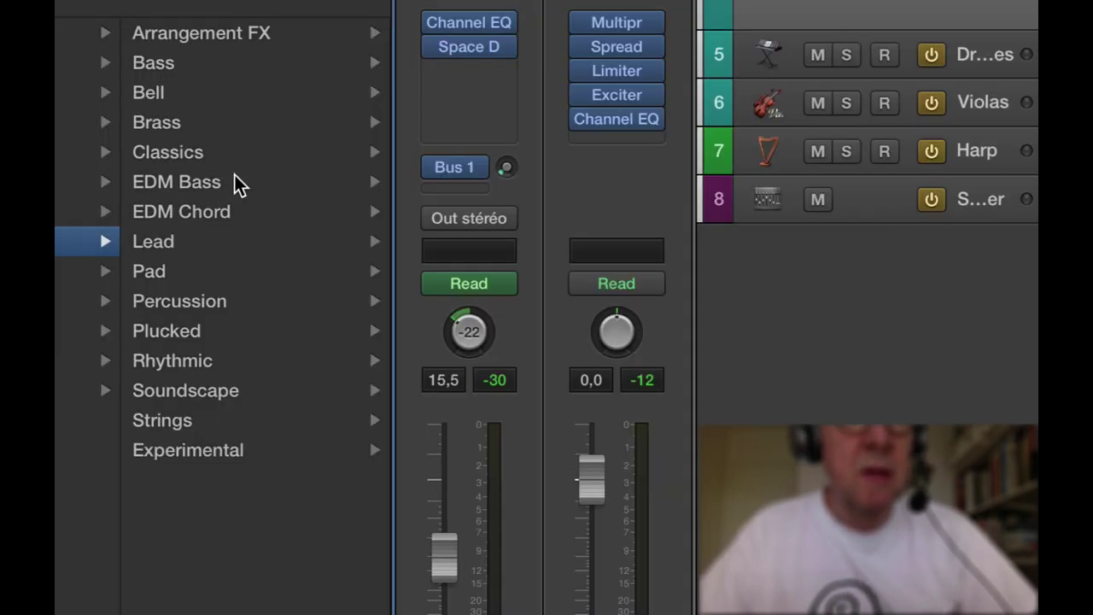
{"action": "left_click", "coordinate": [231, 248]}
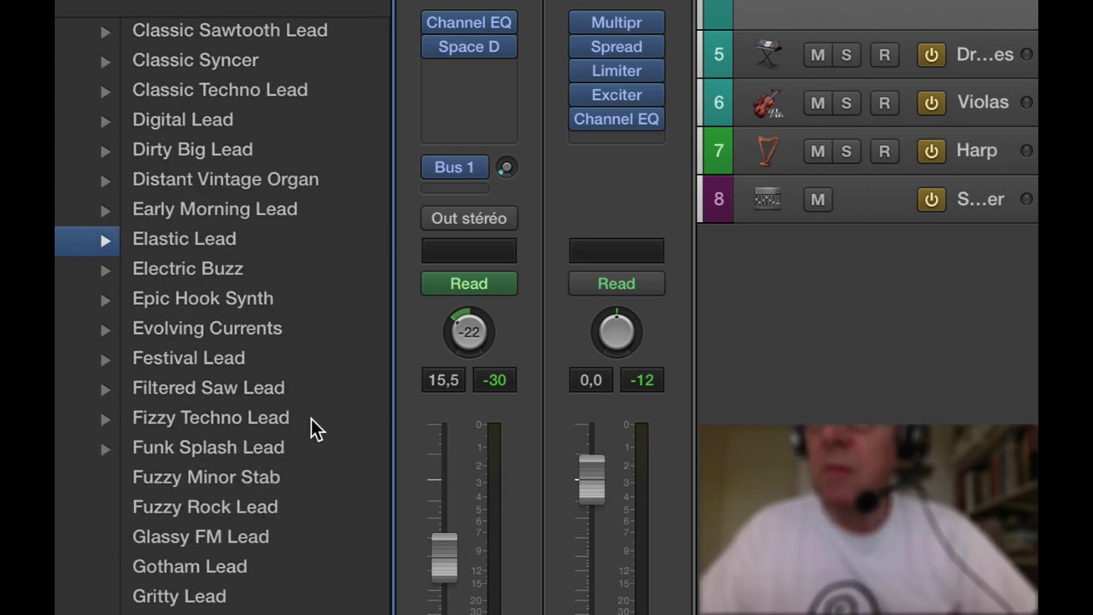
- Listen to Funk Splash Lead with the other tracks, replaying the project from the beginning past bar 21
{"action": "key", "text": "space"}
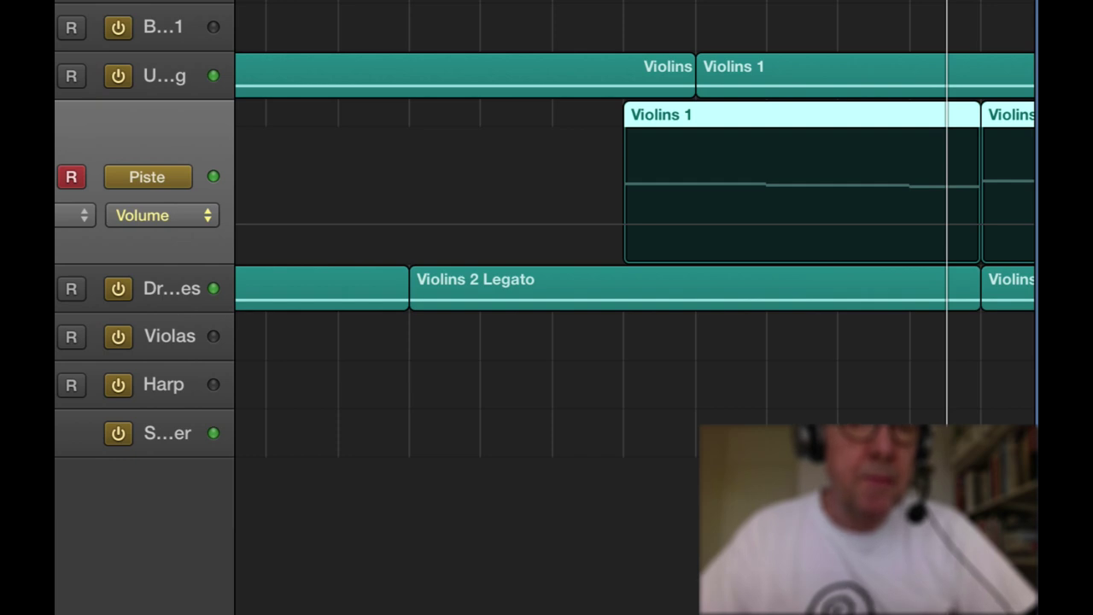
{"action": "key", "text": "space"}
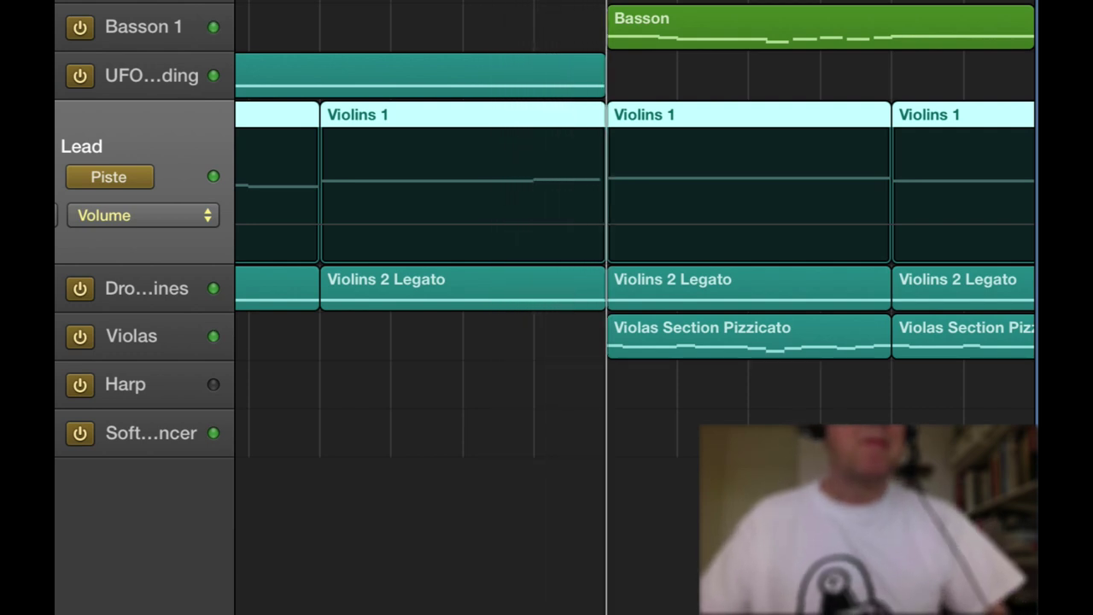
{"action": "key", "text": "Return"}
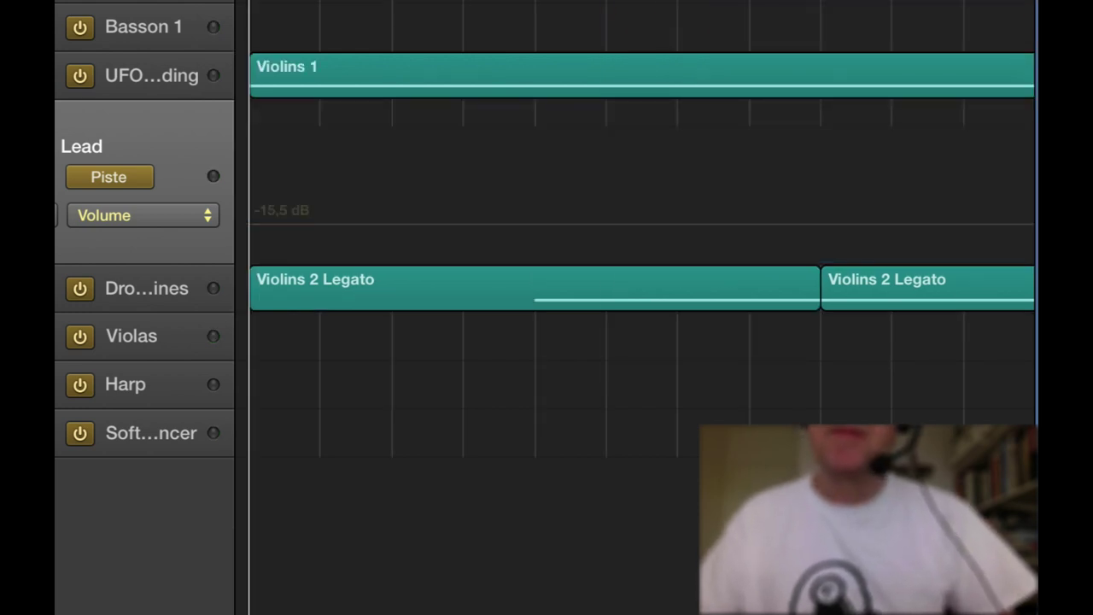
{"action": "key", "text": "space"}
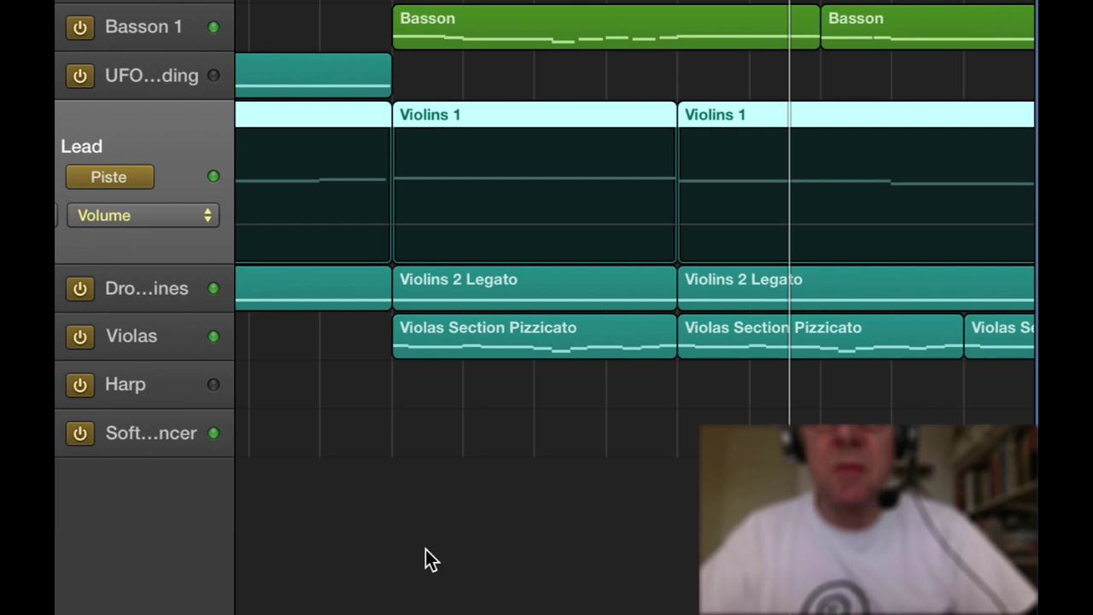
{"action": "scroll", "coordinate": [425, 549], "scroll_direction": "left", "scroll_amount": 5}
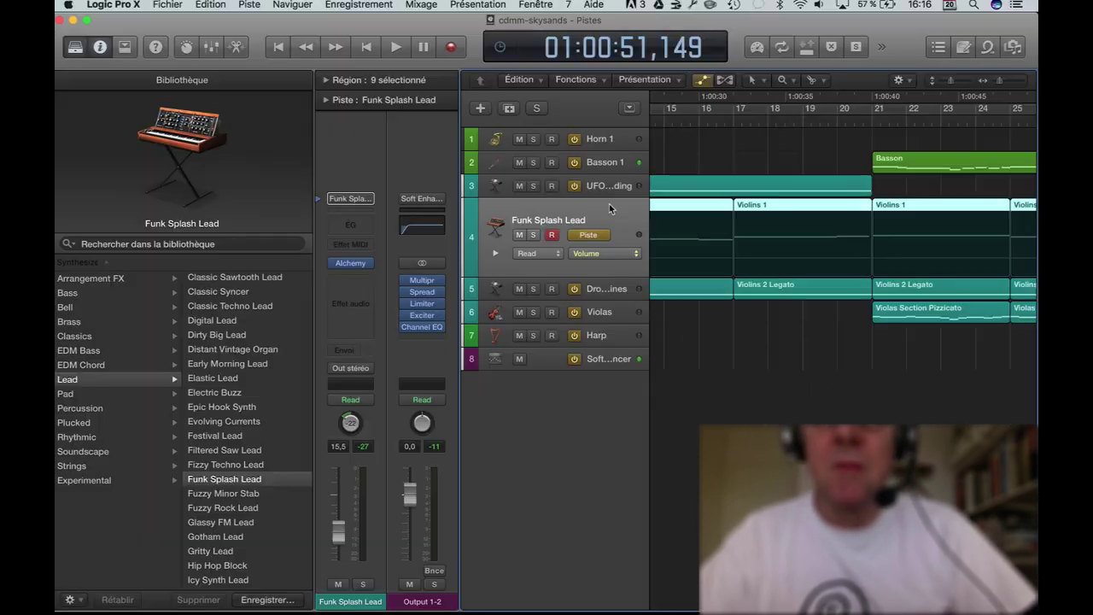
- Duplicate the Funk Splash Lead track with its settings and move its Violins 1 regions from bar 21 to the end onto the new track
{"action": "left_click", "coordinate": [510, 109]}
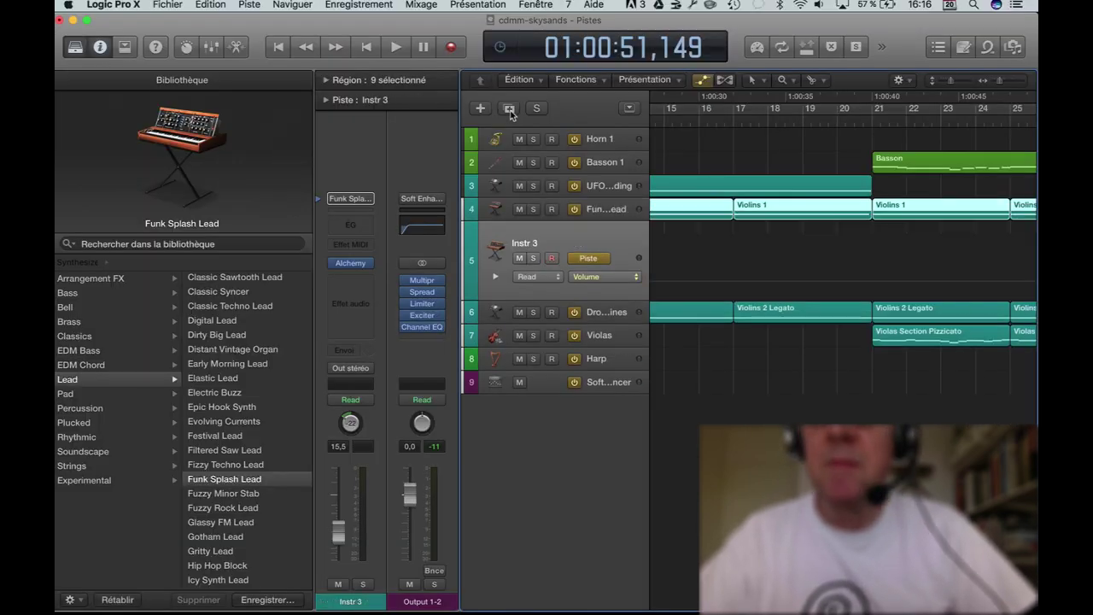
{"action": "left_click", "coordinate": [877, 186]}
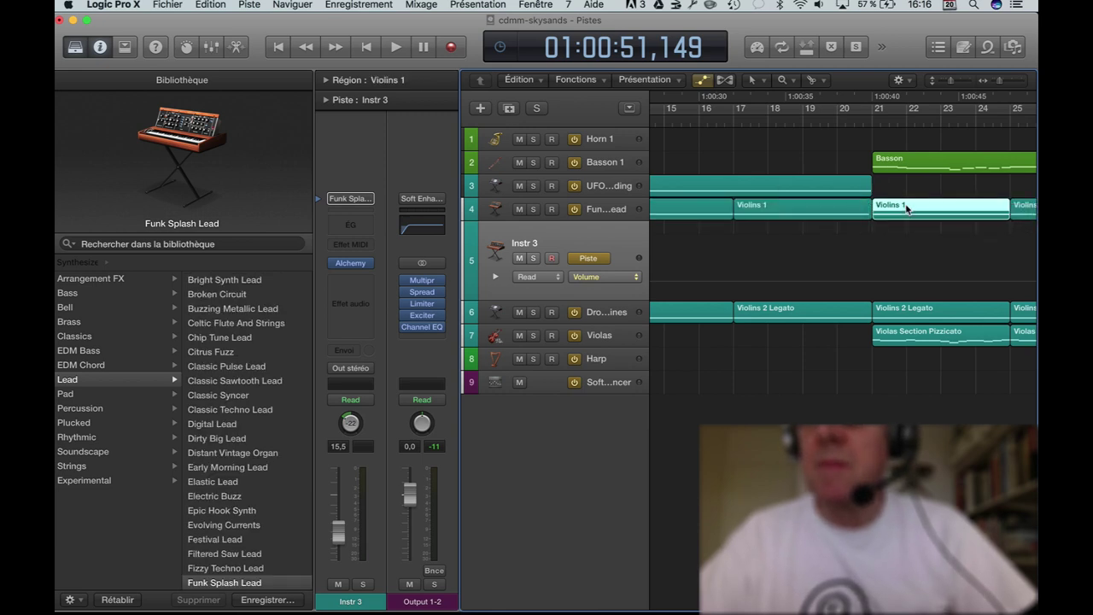
{"action": "scroll", "coordinate": [936, 245], "scroll_direction": "right", "scroll_amount": 10}
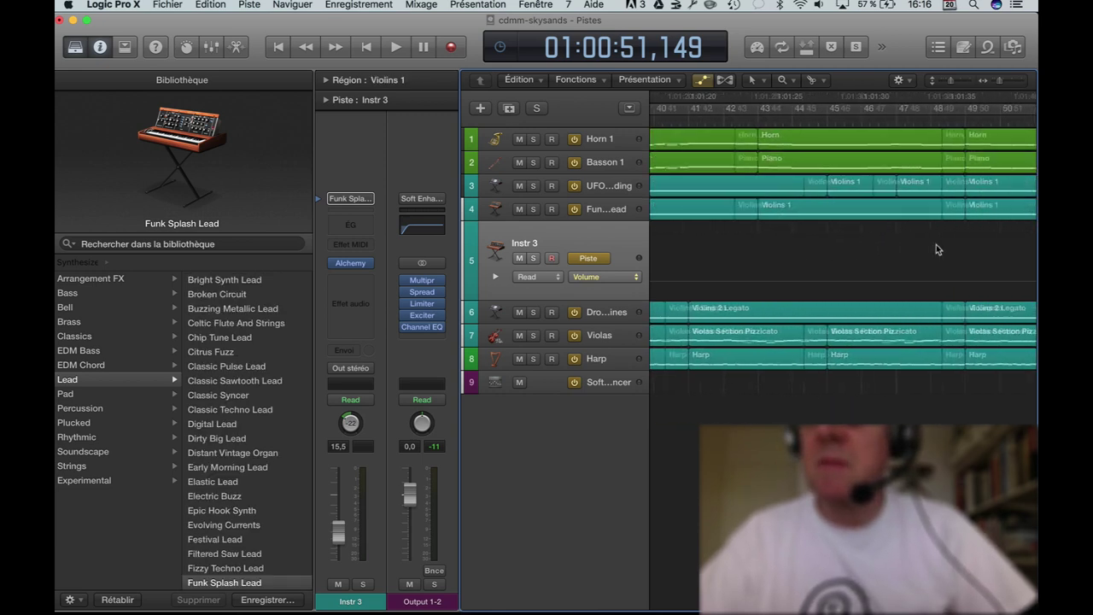
{"action": "scroll", "coordinate": [936, 244], "scroll_direction": "left", "scroll_amount": 1}
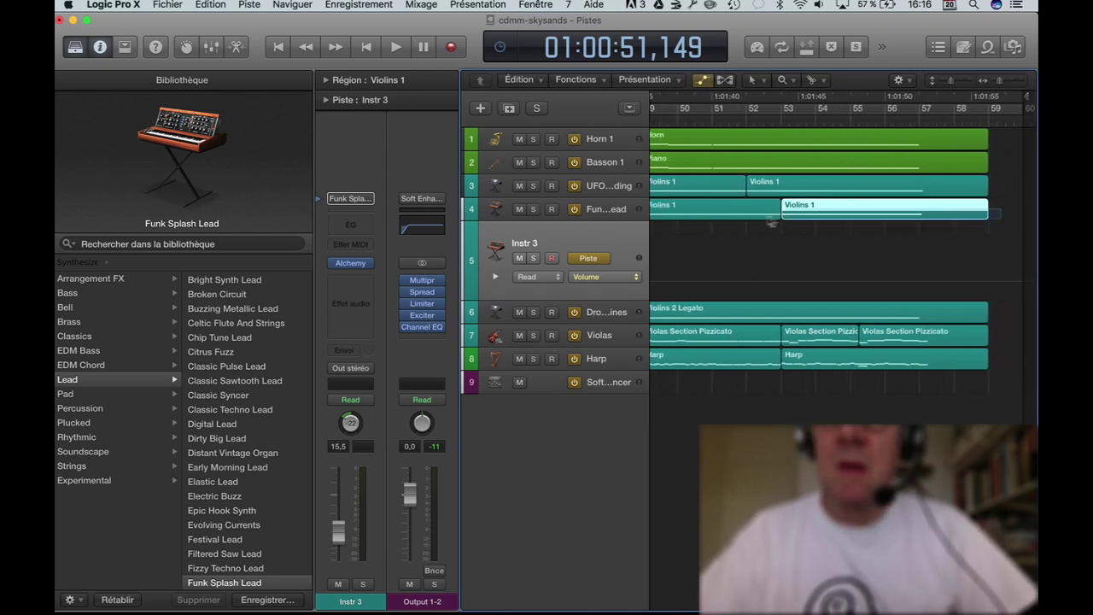
{"action": "left_click_drag", "start_coordinate": [654, 213], "coordinate": [770, 258]}
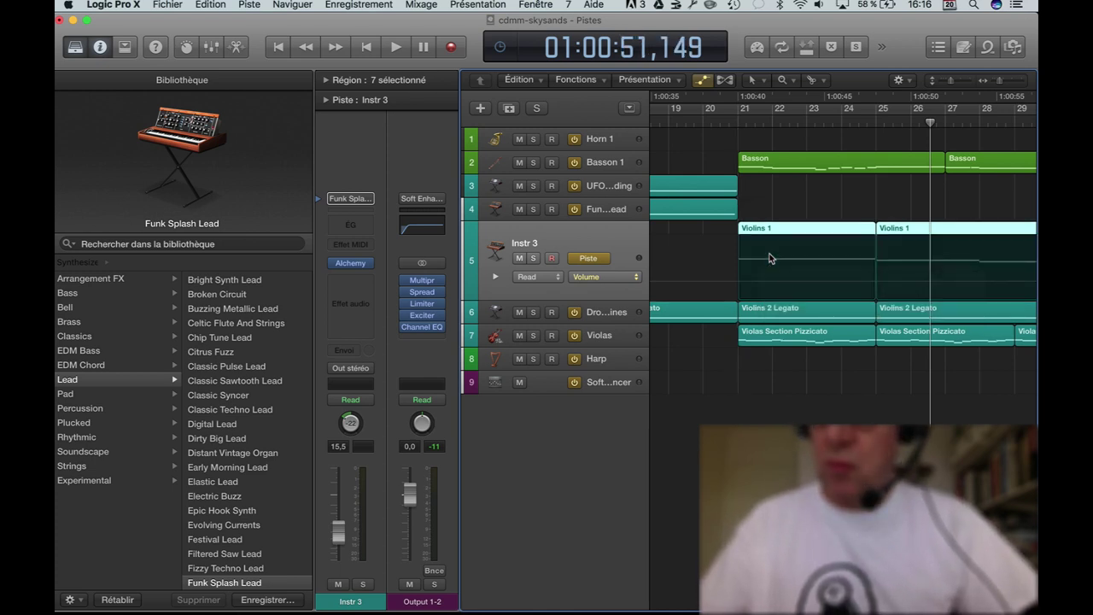
- Play the project from the beginning through the change of track at bar 21
{"action": "key", "text": "Return"}
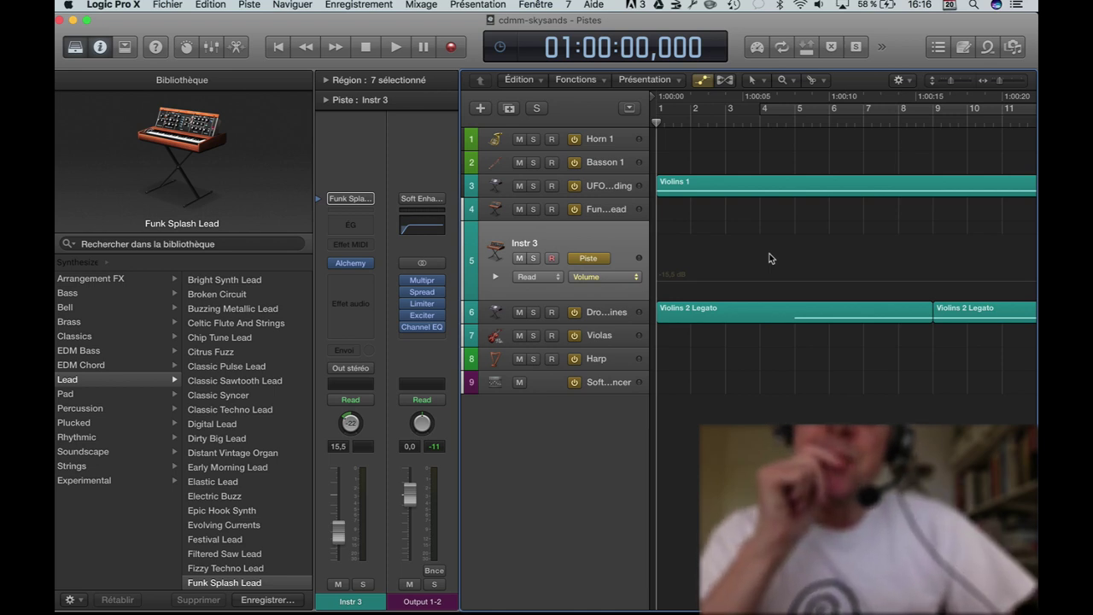
{"action": "key", "text": "space"}
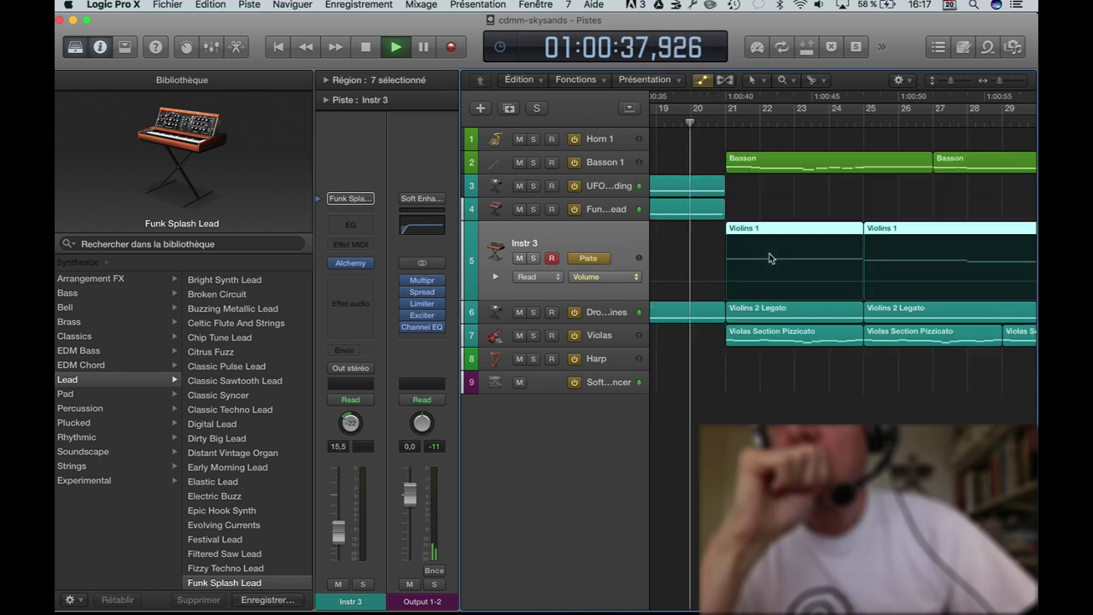
{"action": "key", "text": "space"}
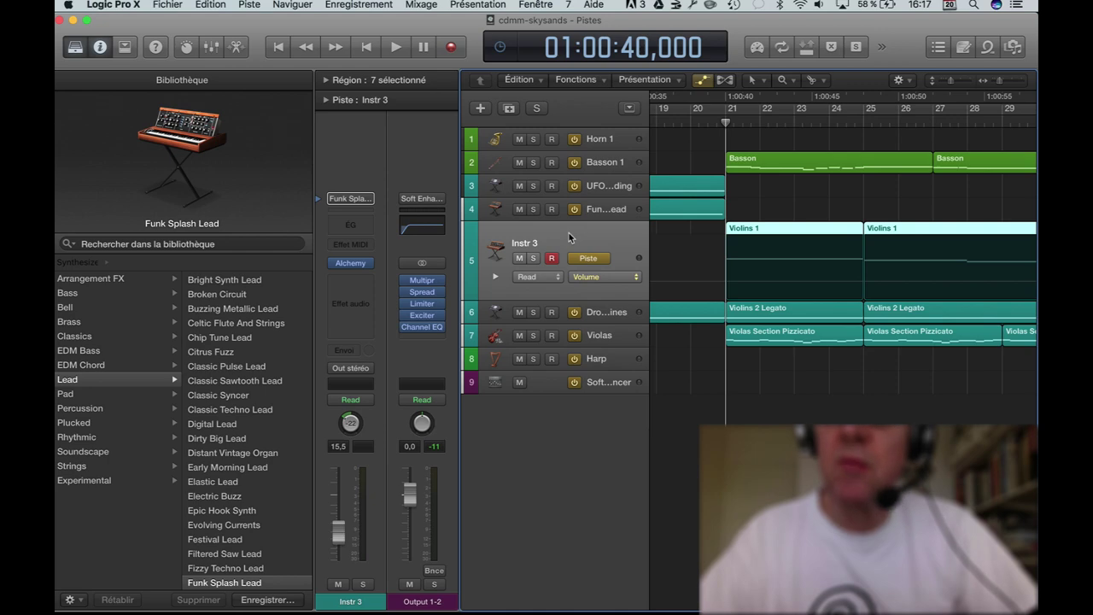
- Load the Breathy Vox patch from the Pad category on track 5 and listen to it soloed from bar 21, ending with solo off
{"action": "left_click", "coordinate": [150, 398]}
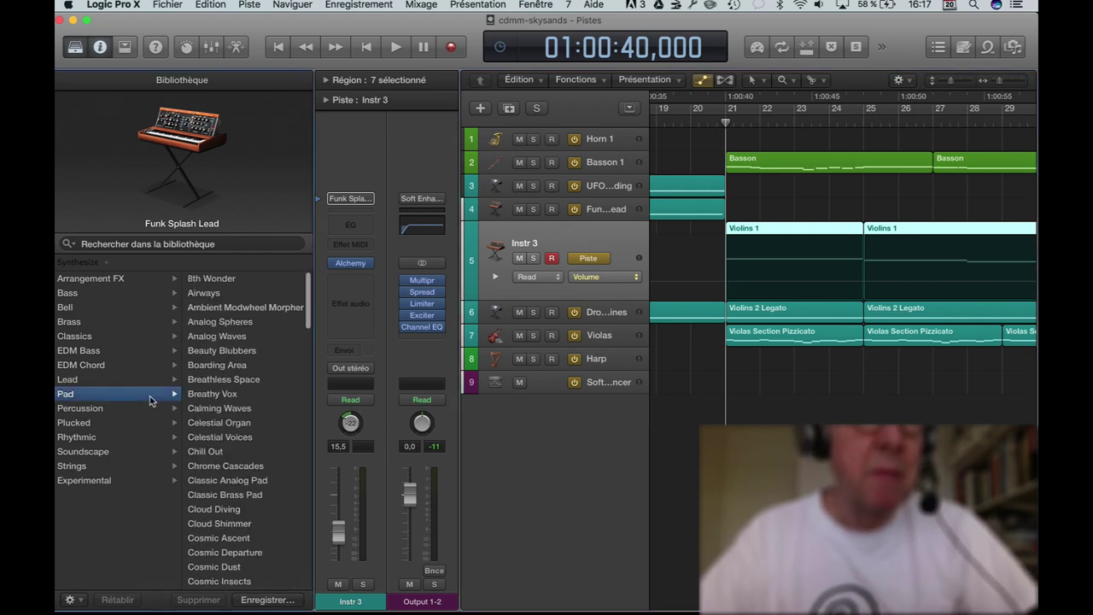
{"action": "left_click", "coordinate": [215, 394]}
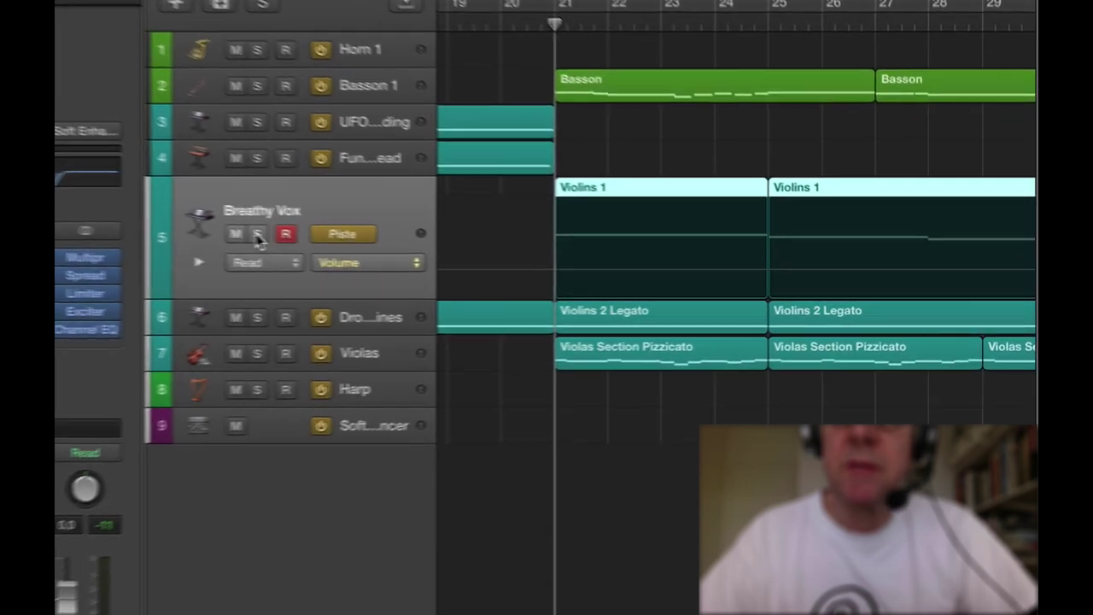
{"action": "left_click", "coordinate": [533, 257]}
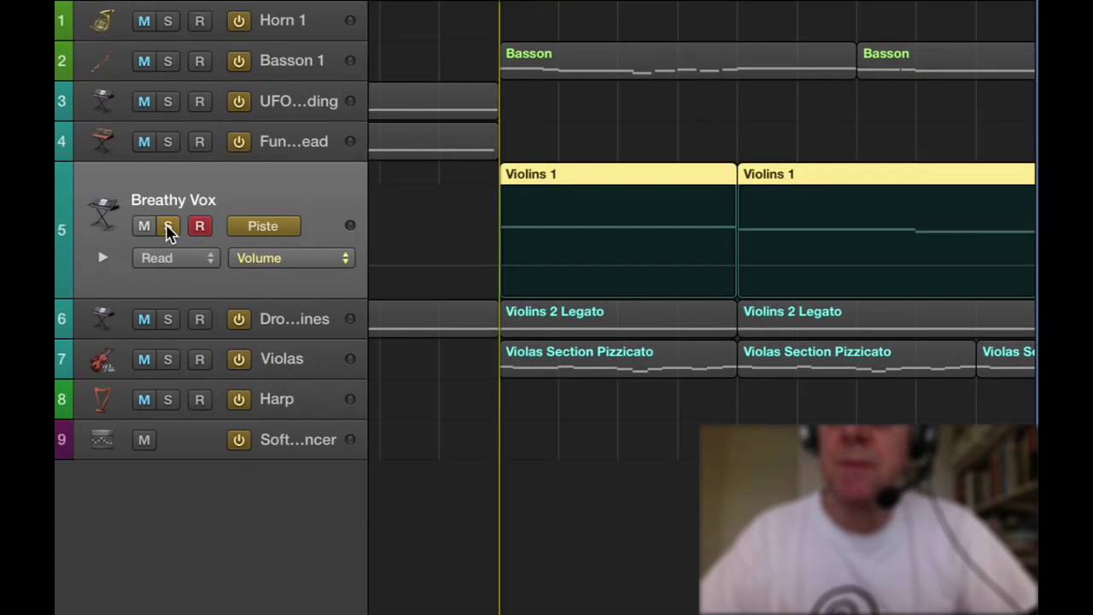
{"action": "key", "text": "space"}
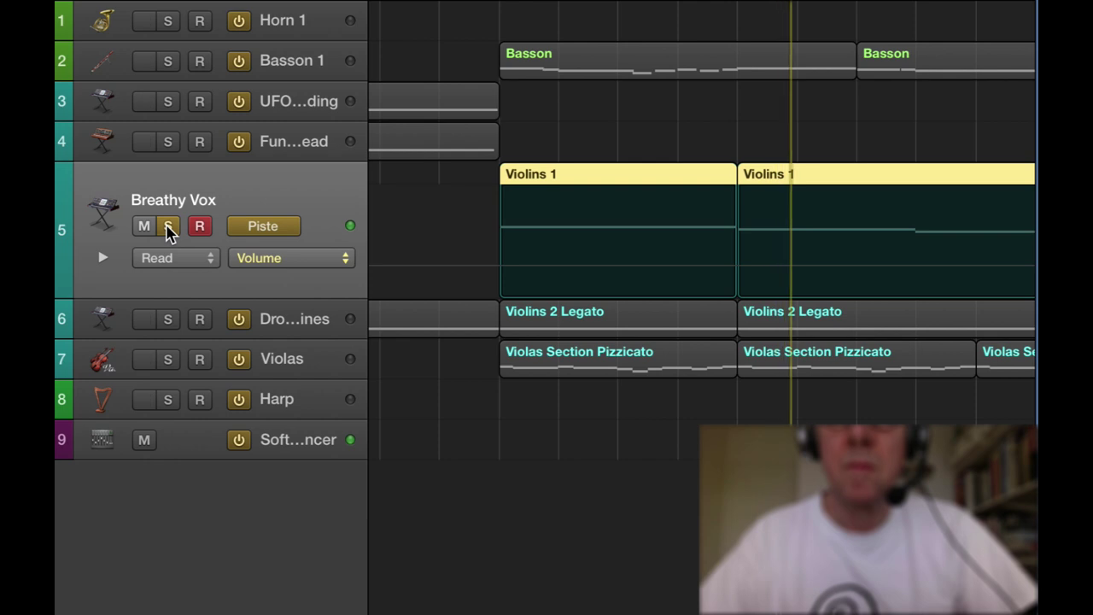
{"action": "left_click", "coordinate": [168, 229]}
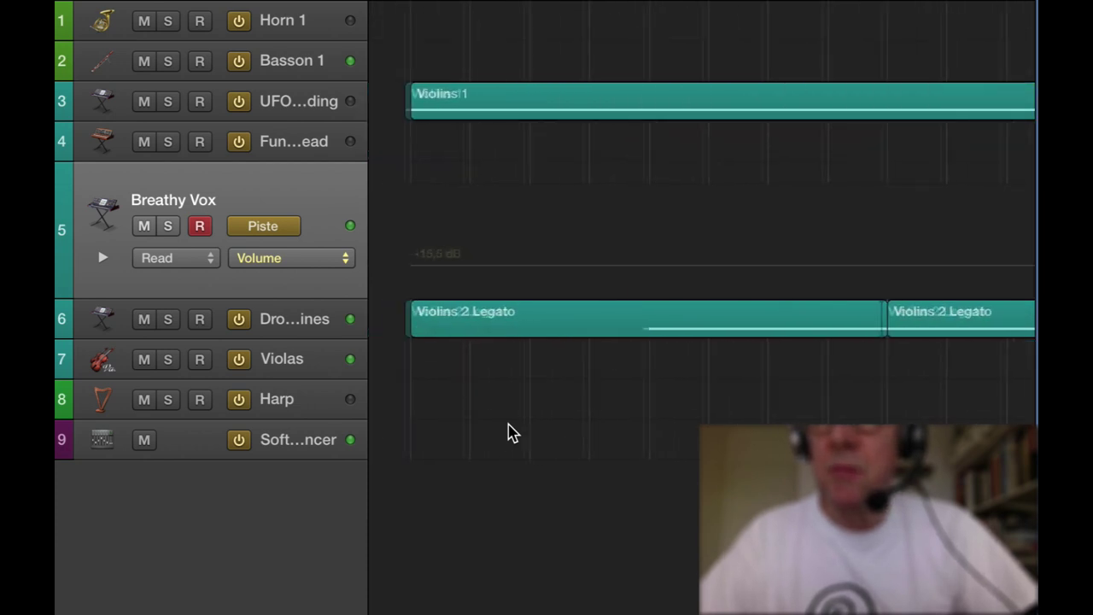
- Replace the Violas instrument on track 7 with the Arctic Noise Lead patch from the Synthesizer Lead category
{"action": "scroll", "coordinate": [508, 433], "scroll_direction": "right", "scroll_amount": 10}
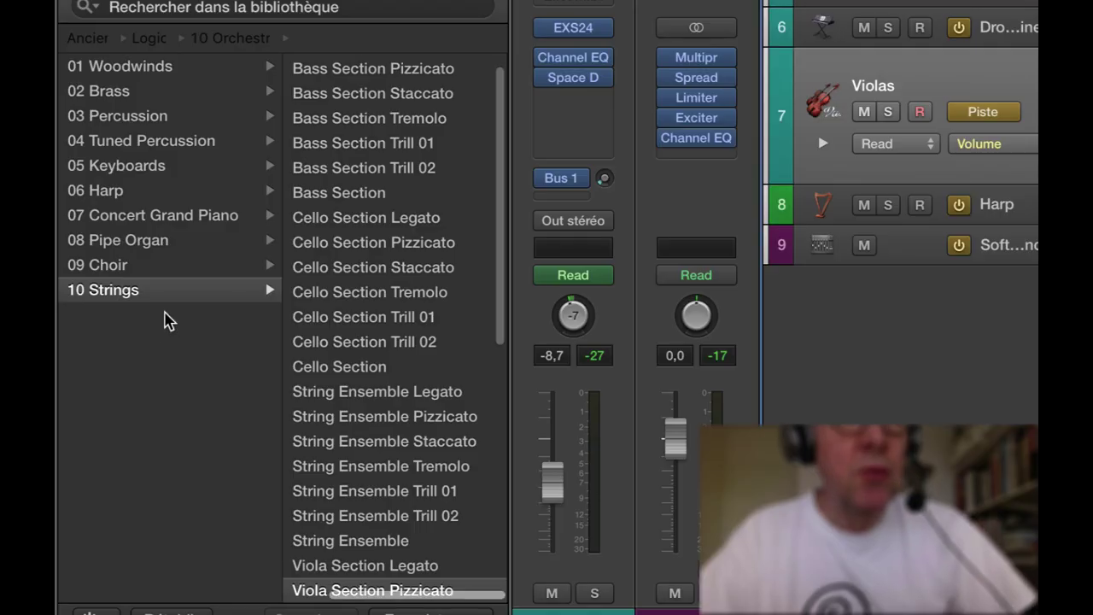
{"action": "scroll", "coordinate": [163, 319], "scroll_direction": "left", "scroll_amount": 3}
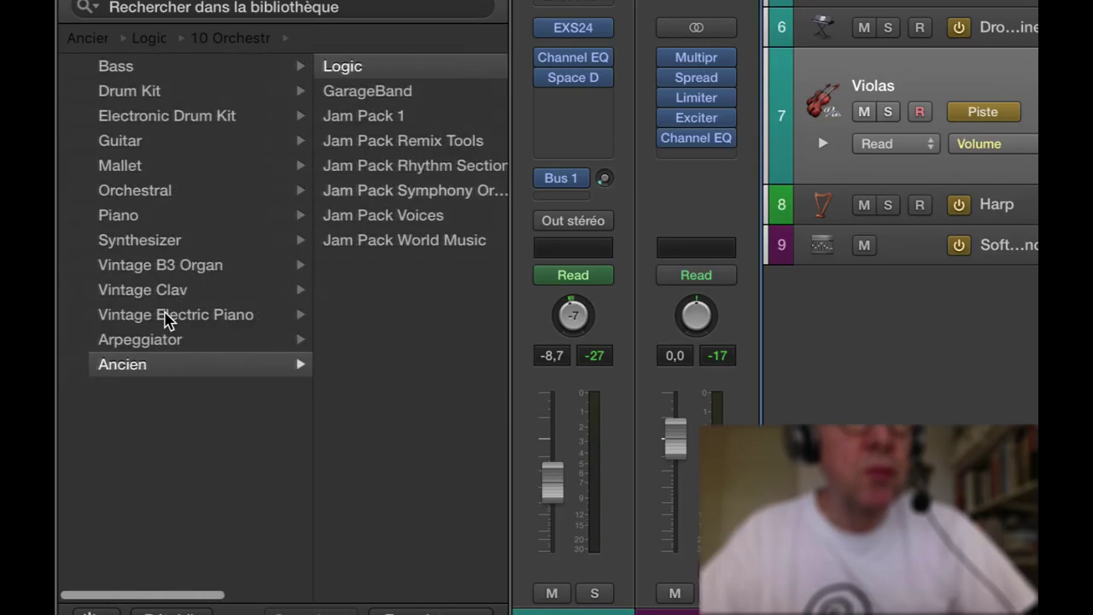
{"action": "left_click", "coordinate": [187, 246]}
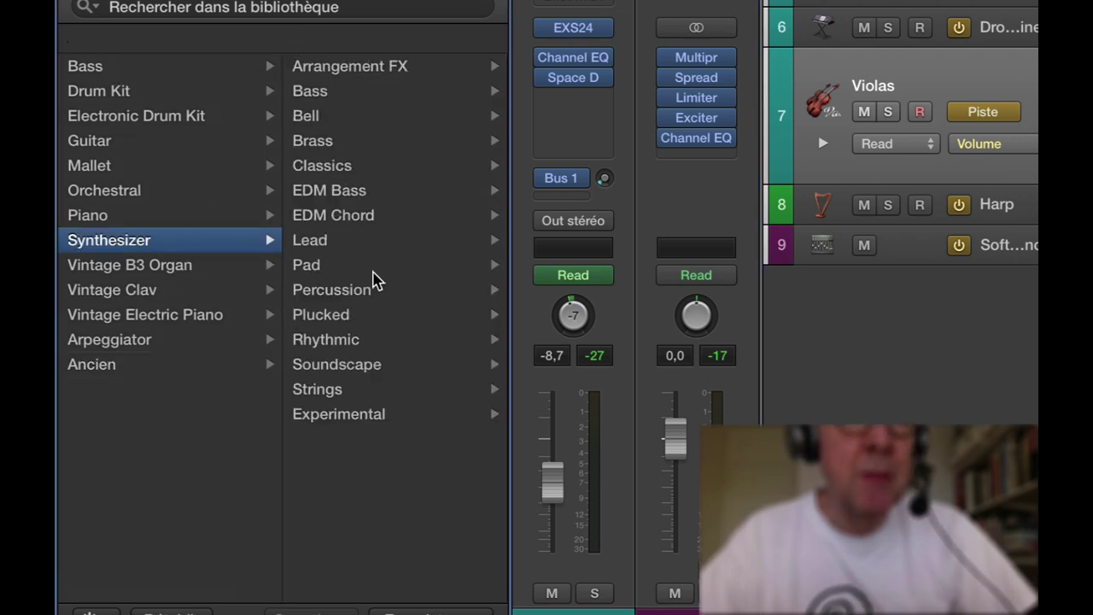
{"action": "scroll", "coordinate": [373, 280], "scroll_direction": "down", "scroll_amount": 2}
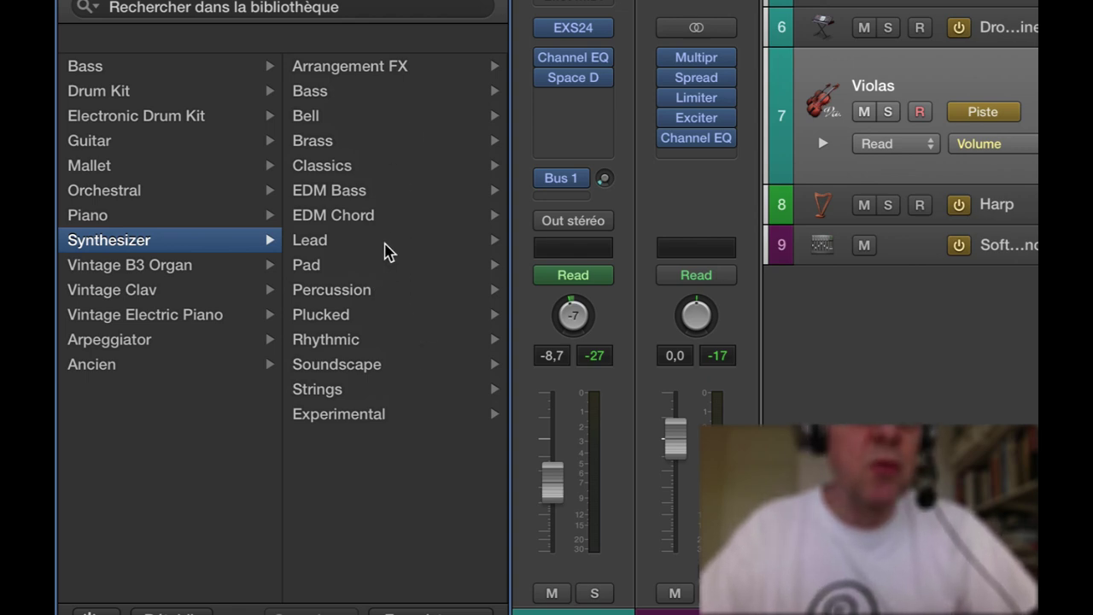
{"action": "left_click", "coordinate": [384, 244]}
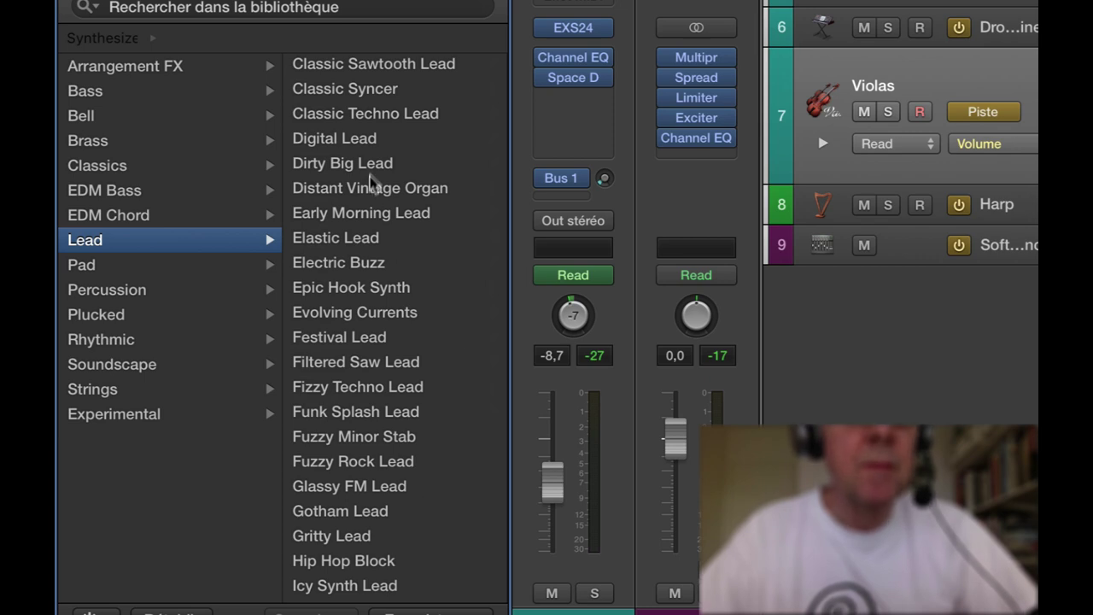
{"action": "scroll", "coordinate": [372, 183], "scroll_direction": "up", "scroll_amount": 10}
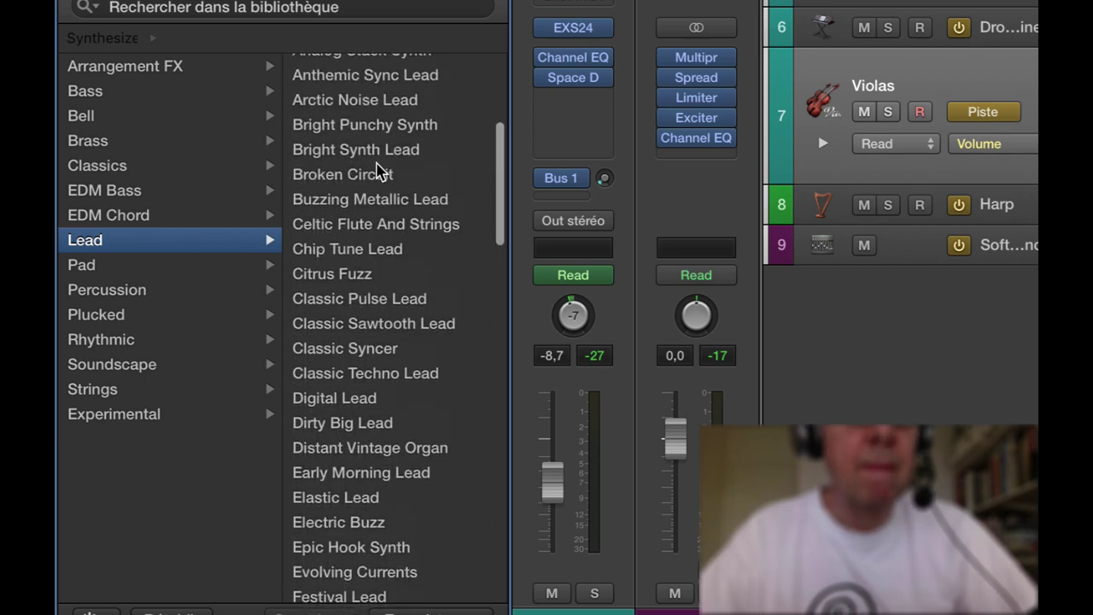
{"action": "scroll", "coordinate": [380, 171], "scroll_direction": "up", "scroll_amount": 3}
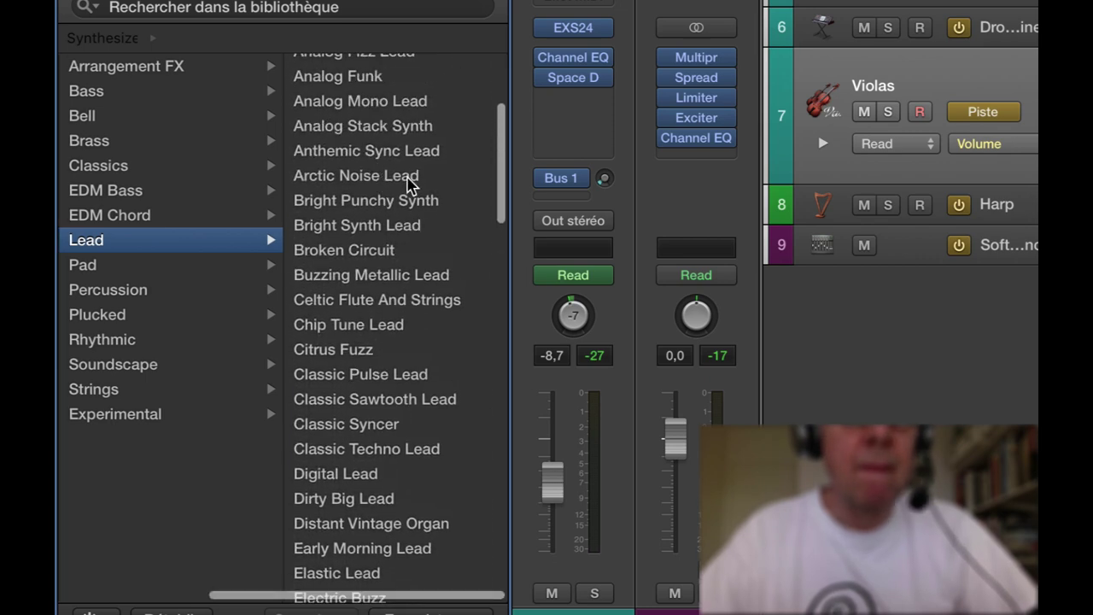
{"action": "left_click", "coordinate": [407, 176]}
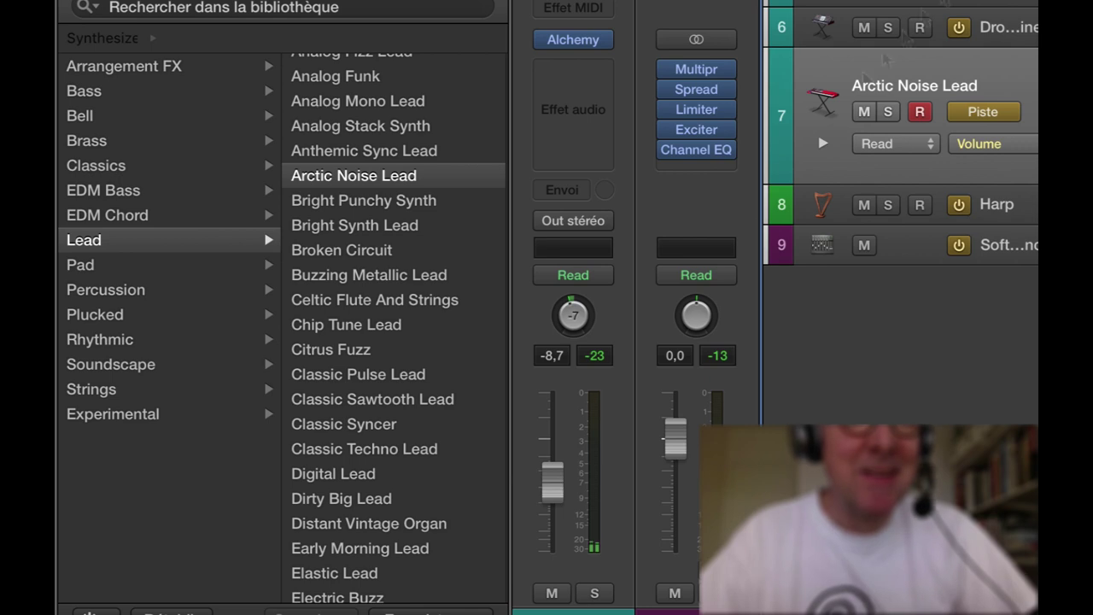
- Audition Broken Circuit and Analog Fizz Lead on the Violas track, ending with the Analog Funk patch
{"action": "left_click", "coordinate": [378, 251]}
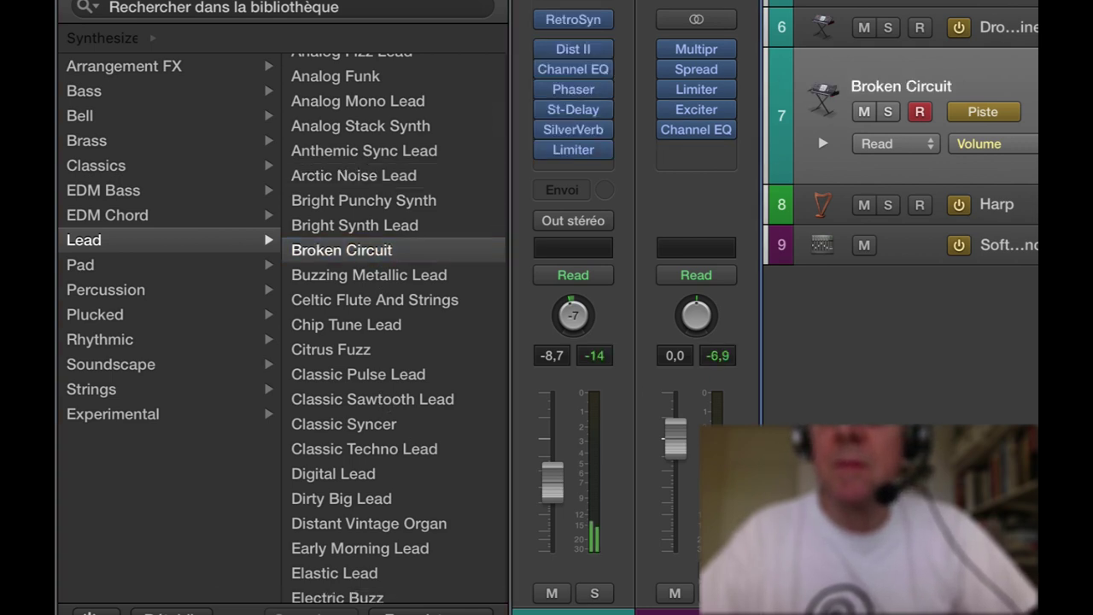
{"action": "key", "text": "Up"}
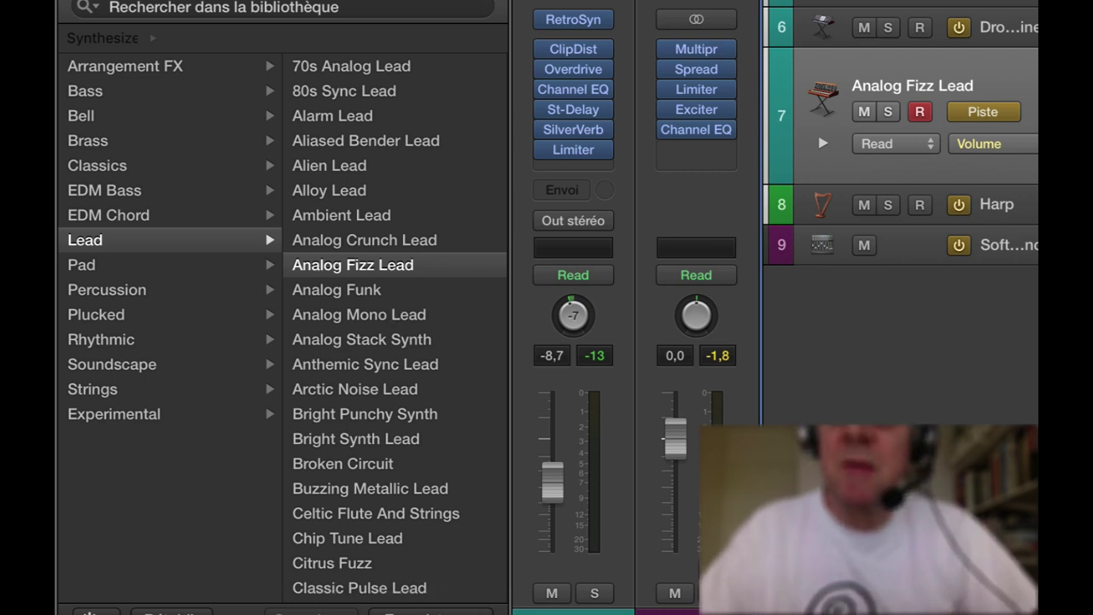
{"action": "left_click", "coordinate": [427, 292]}
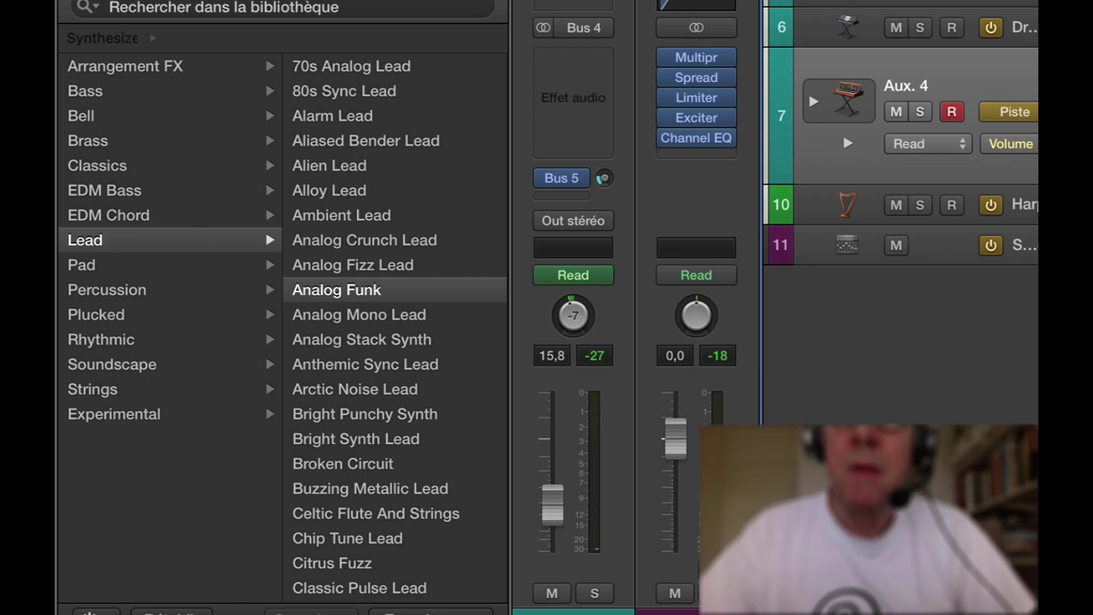
- Try Broken Circuit on the Basson 1 track, settle on Analog Funk, and listen to it with the Aux. 4 track temporarily muted
{"action": "left_click", "coordinate": [350, 463]}
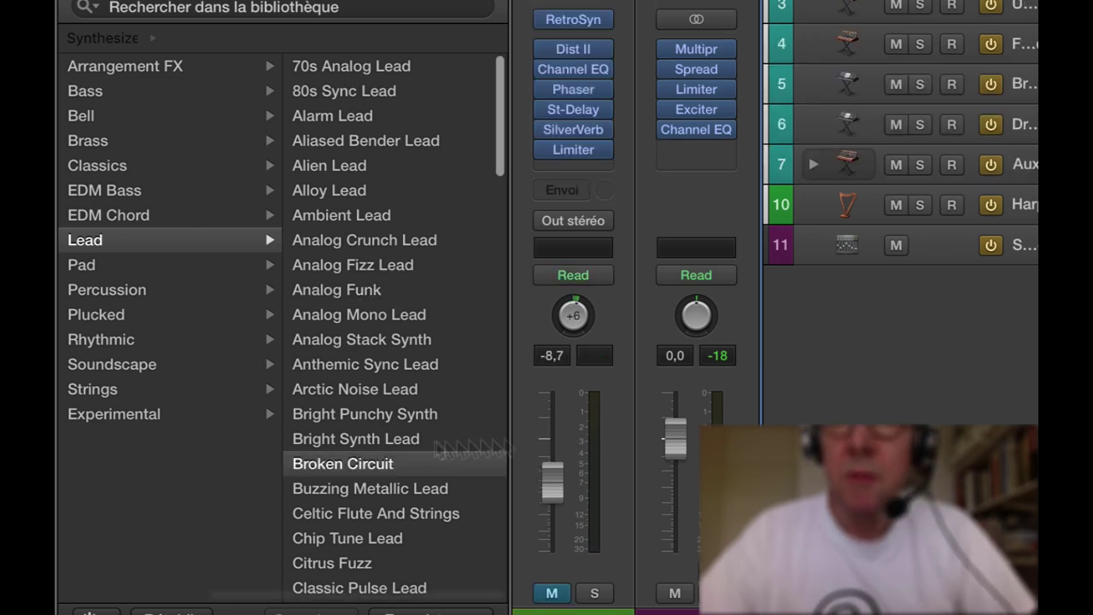
{"action": "left_click", "coordinate": [1033, 170]}
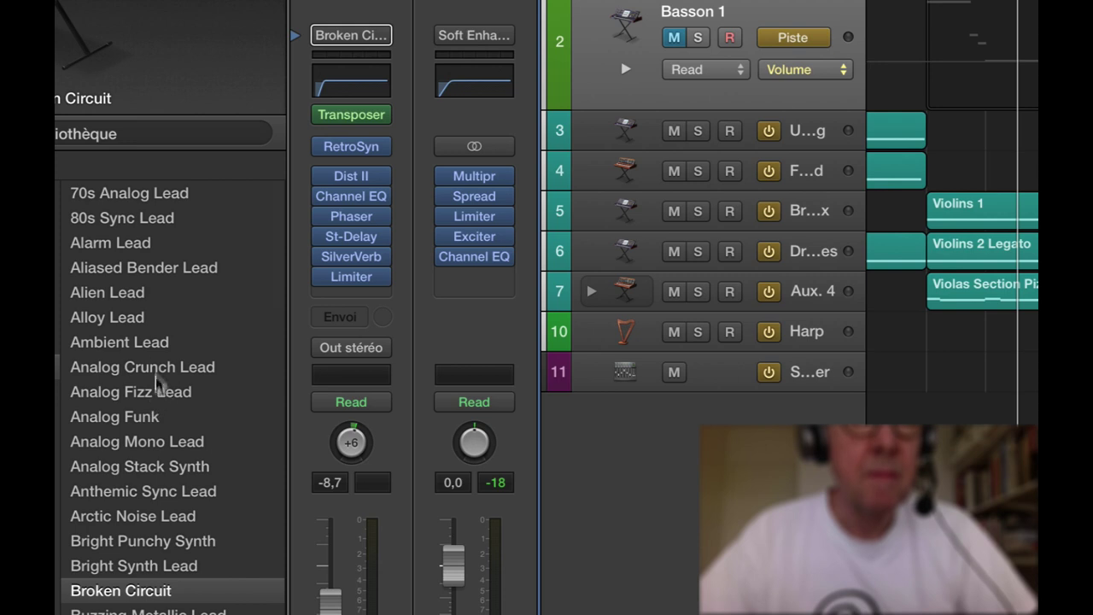
{"action": "left_click", "coordinate": [158, 418]}
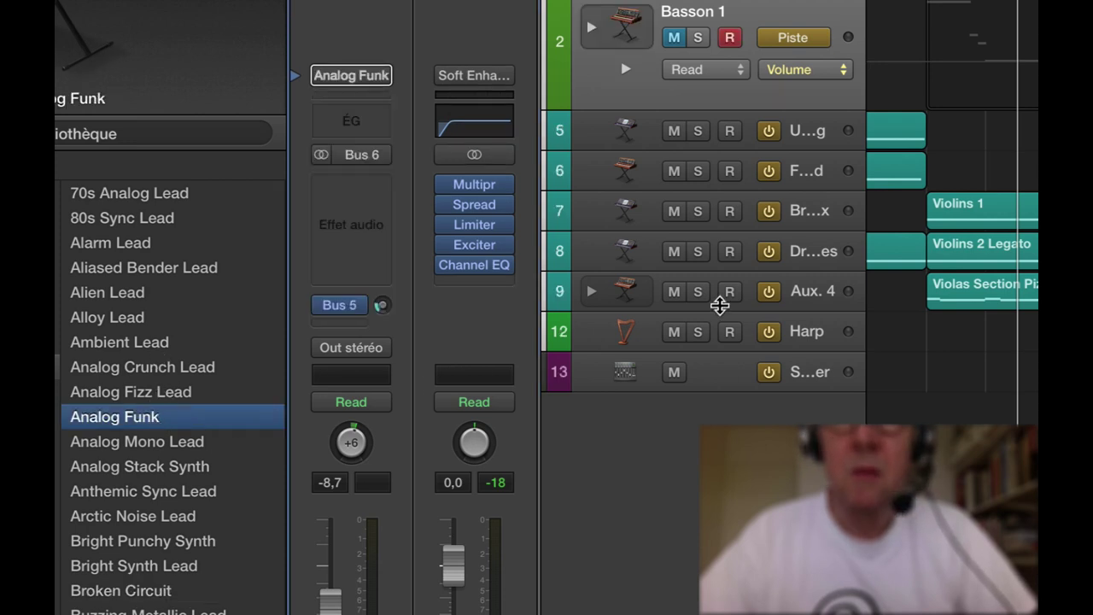
{"action": "left_click", "coordinate": [674, 293]}
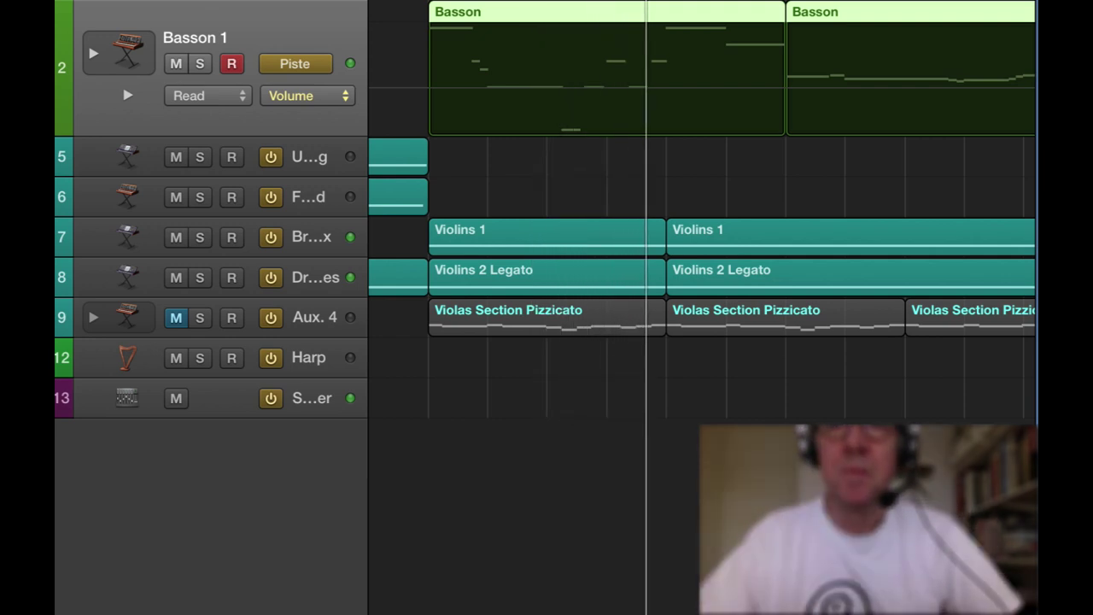
{"action": "left_click", "coordinate": [176, 318]}
- Replace the patch on the Aux. 4 track with a Synthesizer Pad sound, trying Celestial Organ and Celestial Voices
{"action": "left_click", "coordinate": [327, 333]}
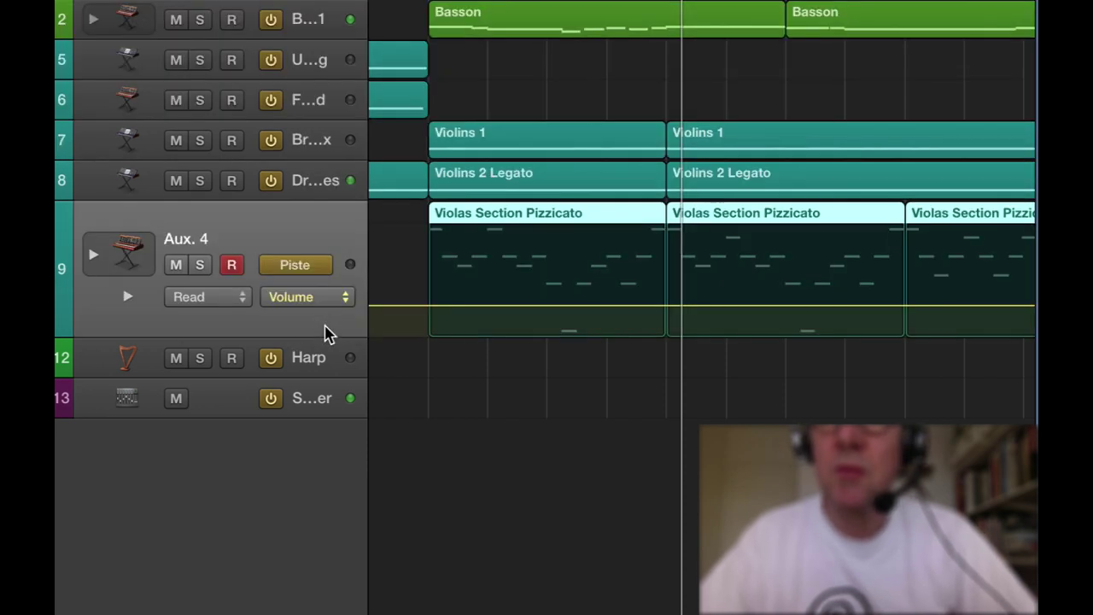
{"action": "key", "text": "y"}
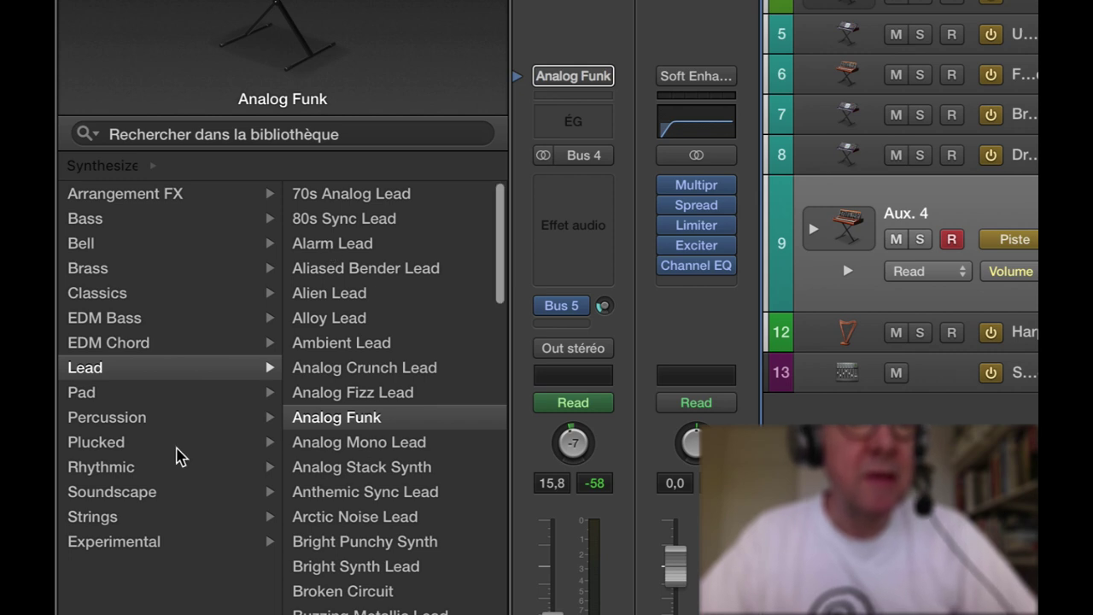
{"action": "left_click", "coordinate": [187, 396]}
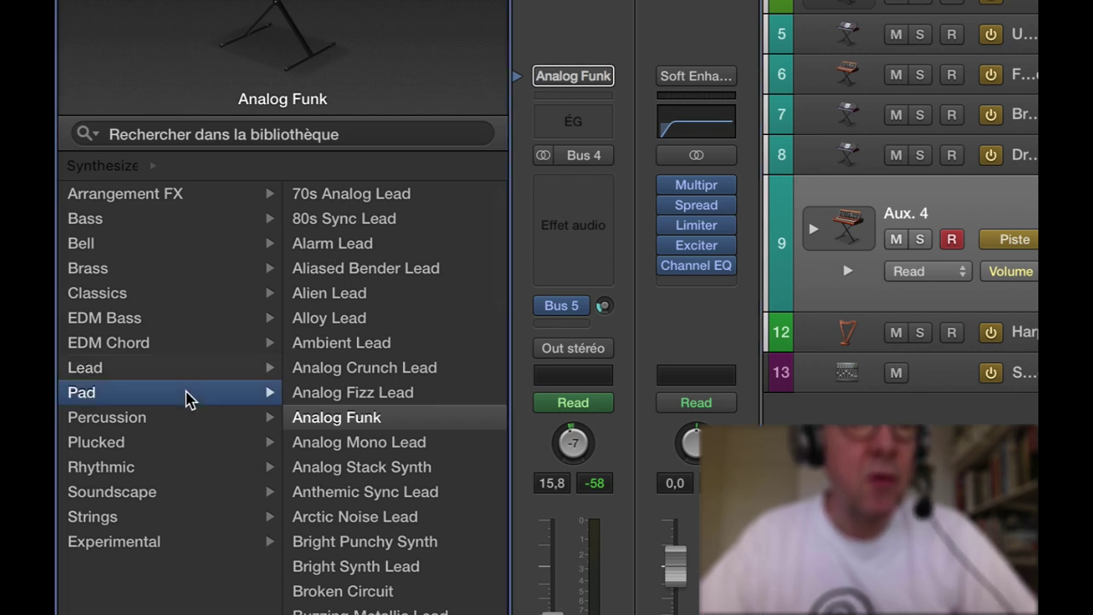
{"action": "left_click", "coordinate": [380, 465]}
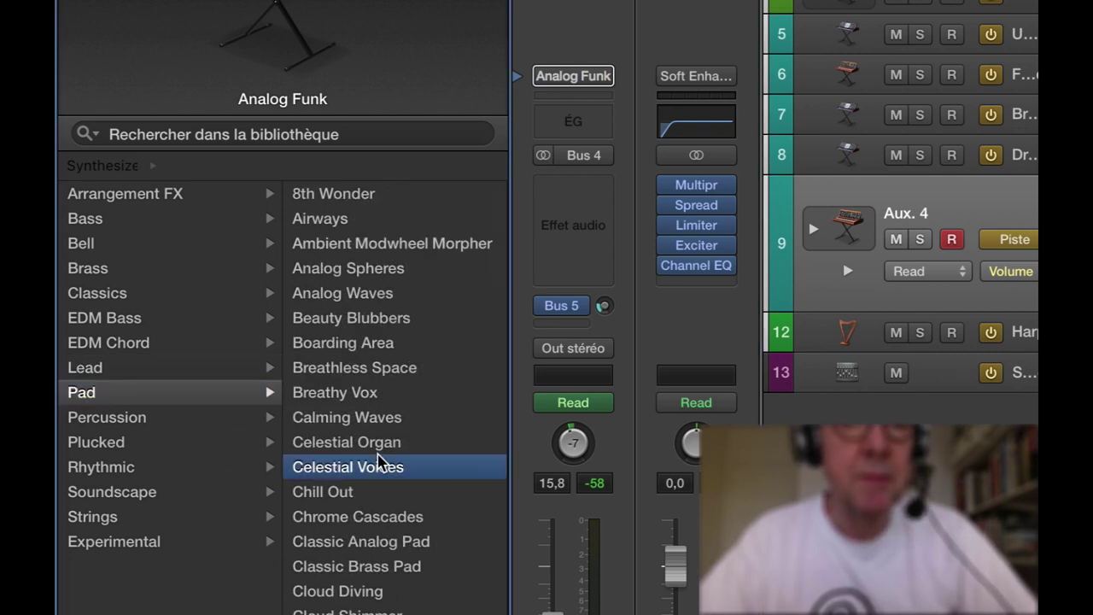
{"action": "left_click", "coordinate": [389, 445]}
{"action": "key", "text": "y"}
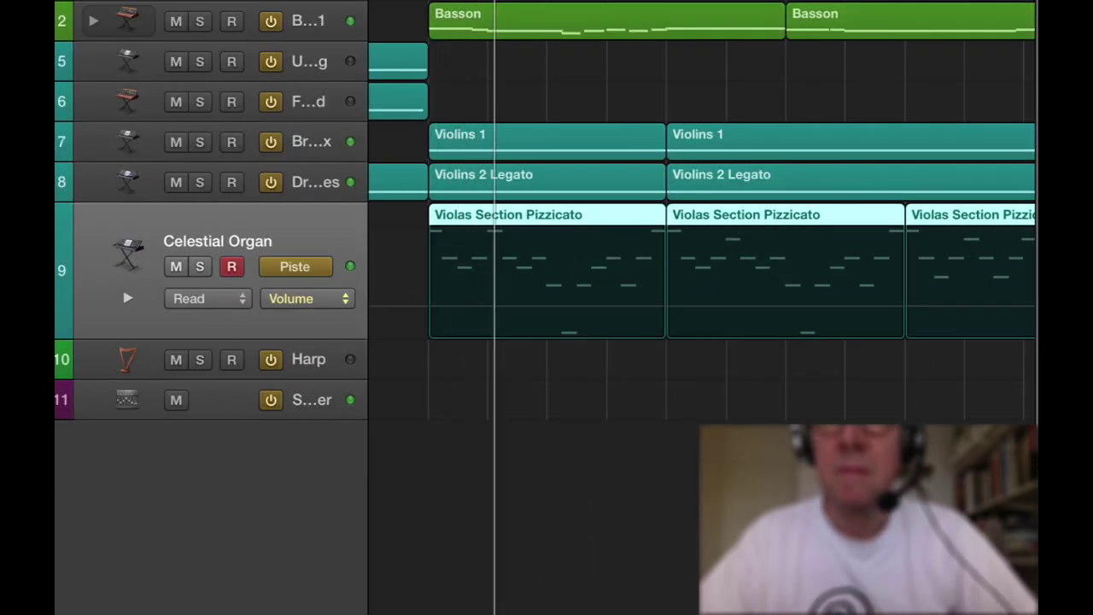
- Raise the Celestial Voices track's volume line, soloing the track temporarily to judge its level
{"action": "left_click", "coordinate": [398, 296]}
{"action": "left_click_drag", "start_coordinate": [398, 295], "coordinate": [398, 291]}
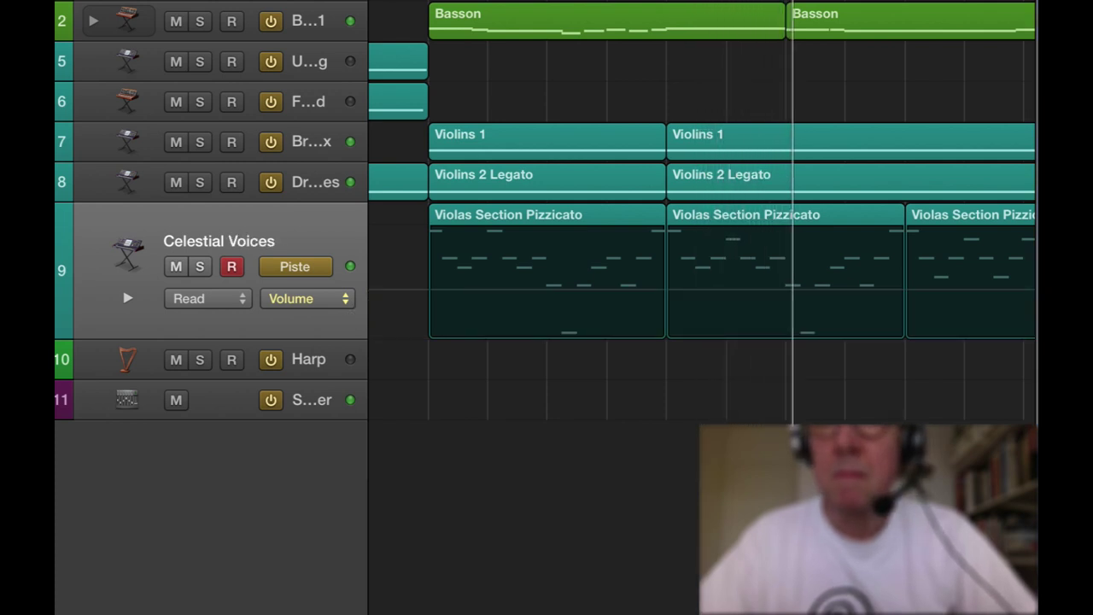
{"action": "left_click", "coordinate": [201, 268]}
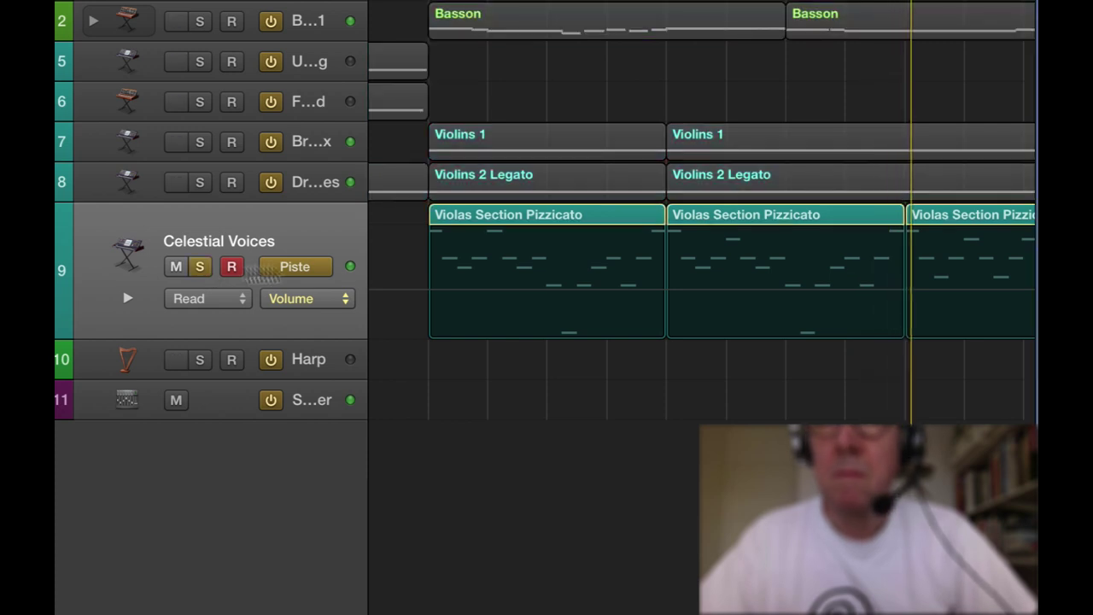
{"action": "left_click_drag", "start_coordinate": [406, 295], "coordinate": [408, 271]}
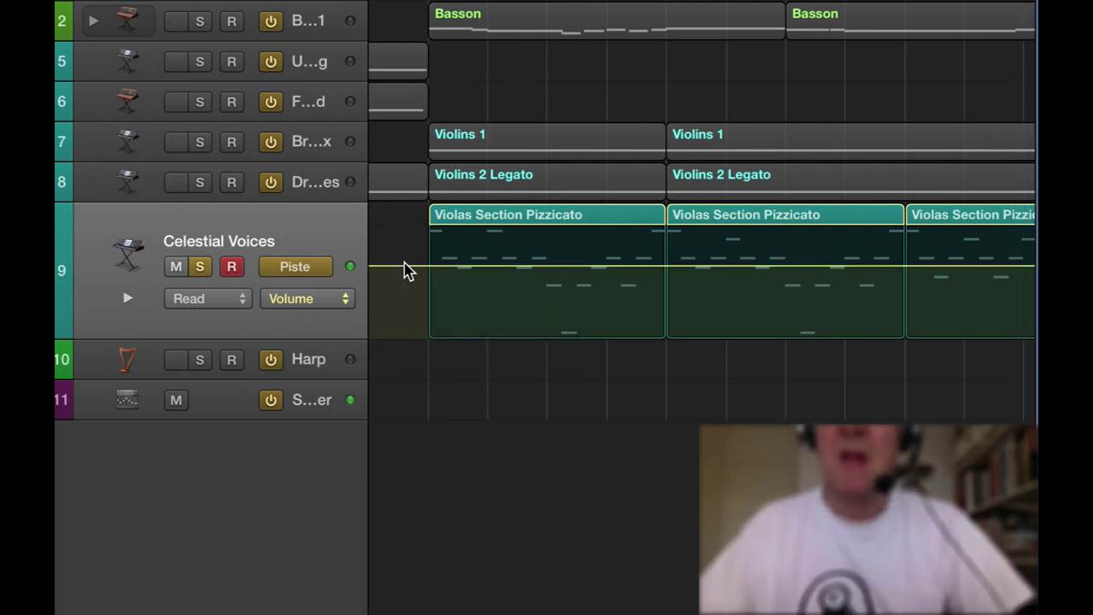
{"action": "left_click", "coordinate": [202, 268]}
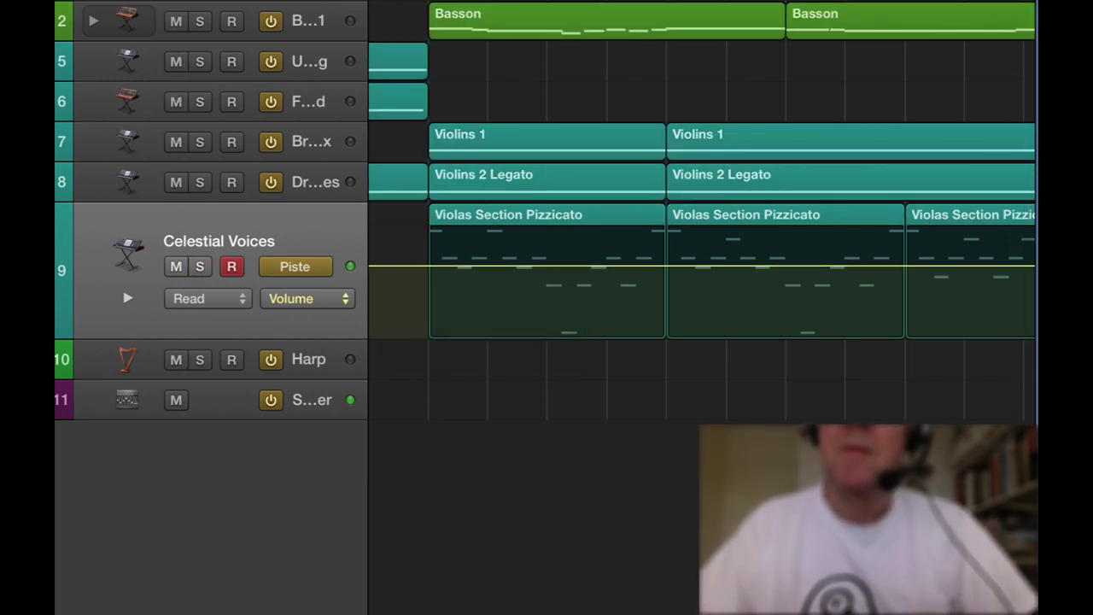
- Play the Celestial Voices track in the full mix and examine its list of automation parameters
{"action": "key", "text": "space"}
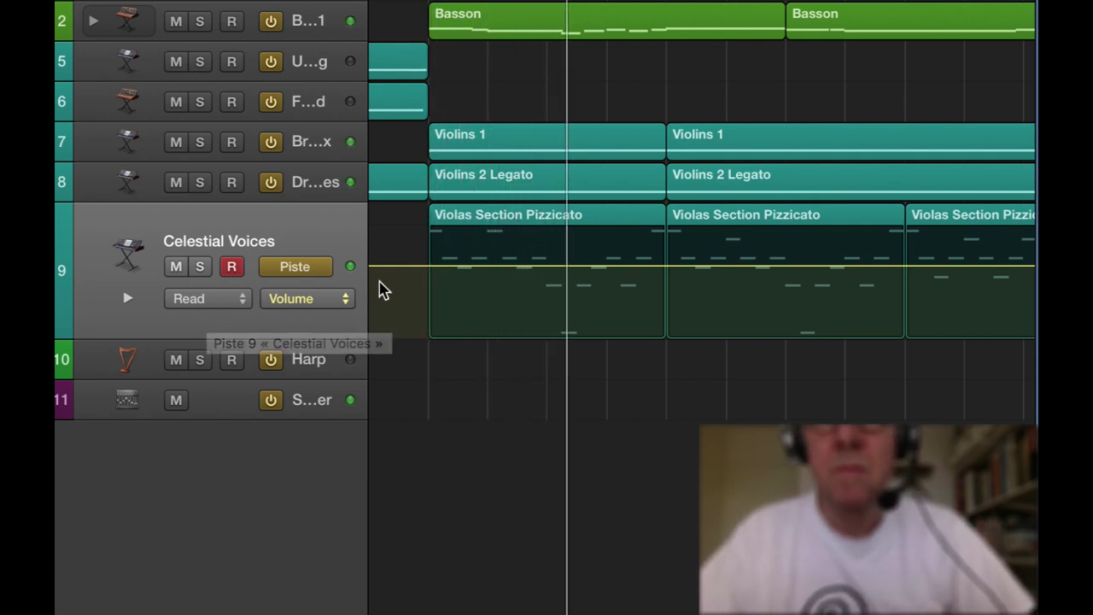
{"action": "left_click", "coordinate": [333, 305]}
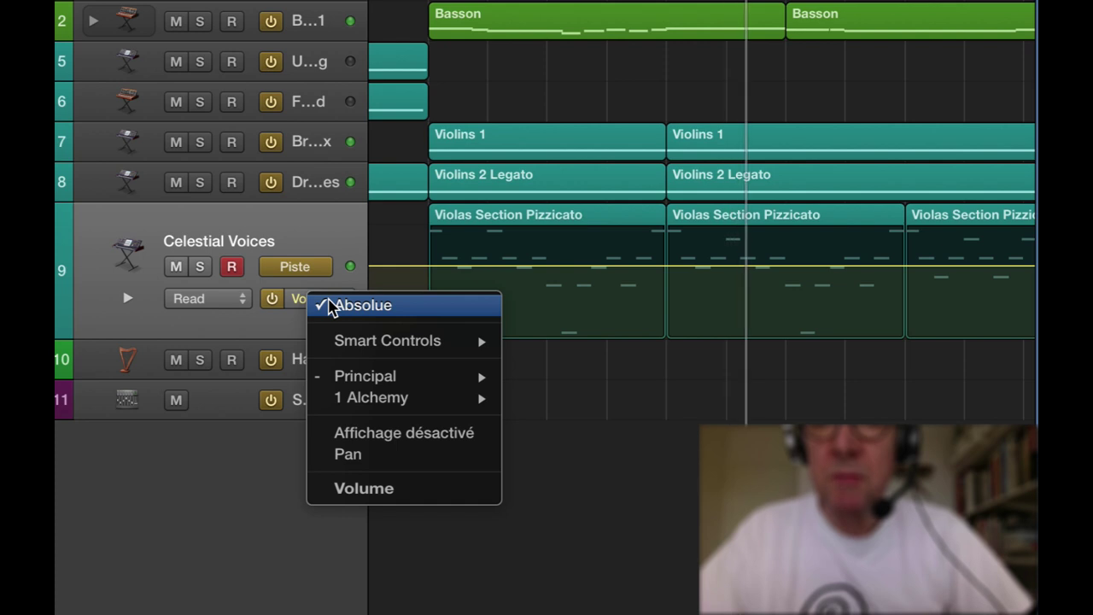
{"action": "left_click", "coordinate": [316, 248]}
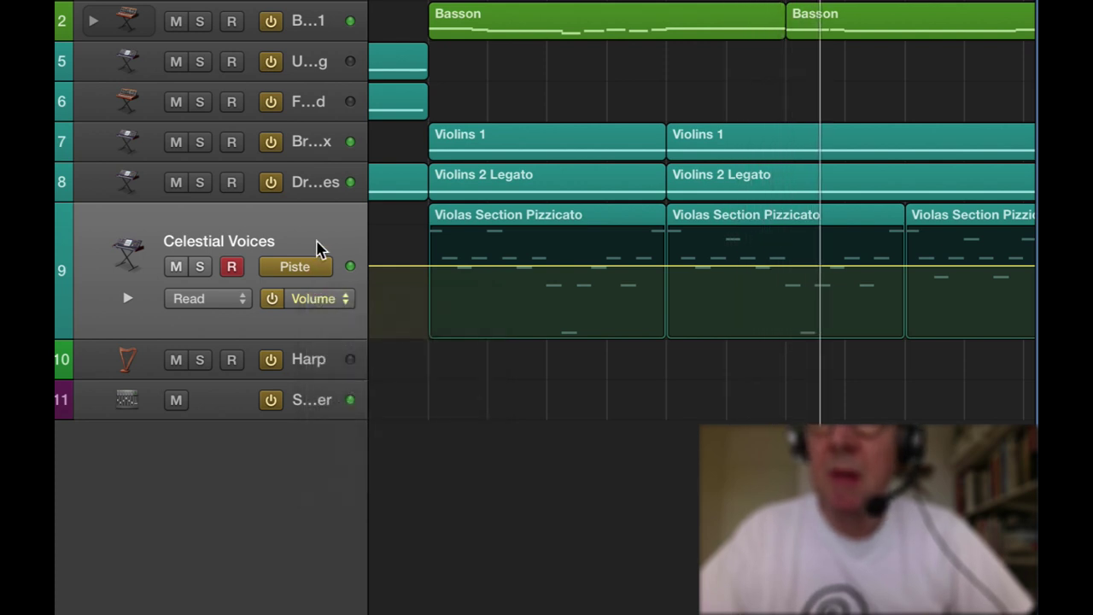
- Solo the Celestial Voices track, lower its volume line slightly, and insert a stereo Compressor in its audio effect slot
{"action": "left_click", "coordinate": [200, 267]}
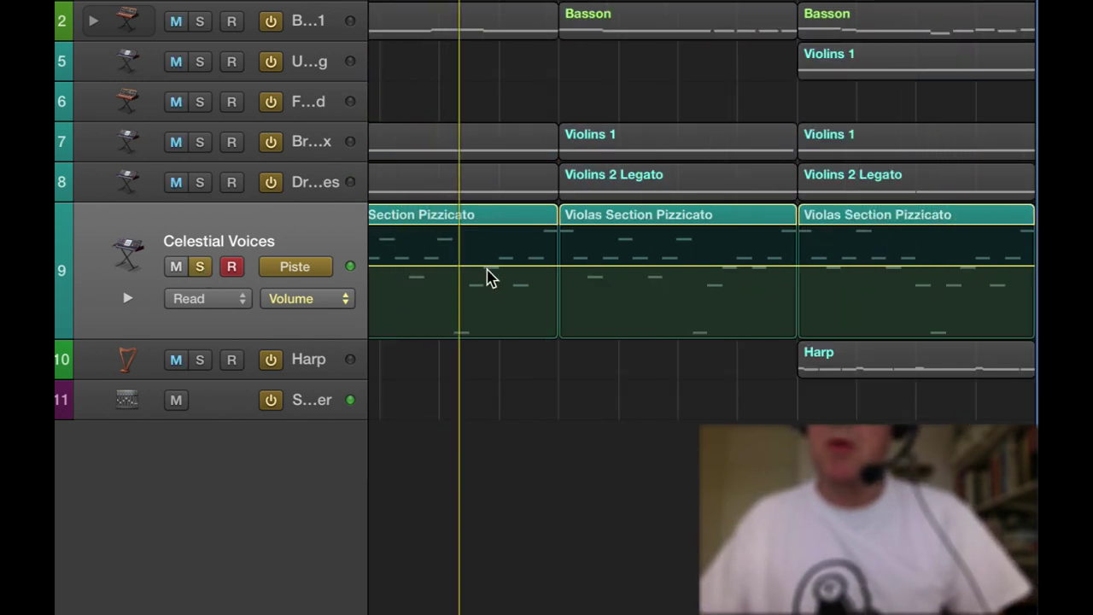
{"action": "mouse_move", "coordinate": [492, 278]}
{"action": "left_mouse_down"}
{"action": "mouse_move", "coordinate": [486, 266]}
{"action": "mouse_move", "coordinate": [486, 275]}
{"action": "left_mouse_up"}
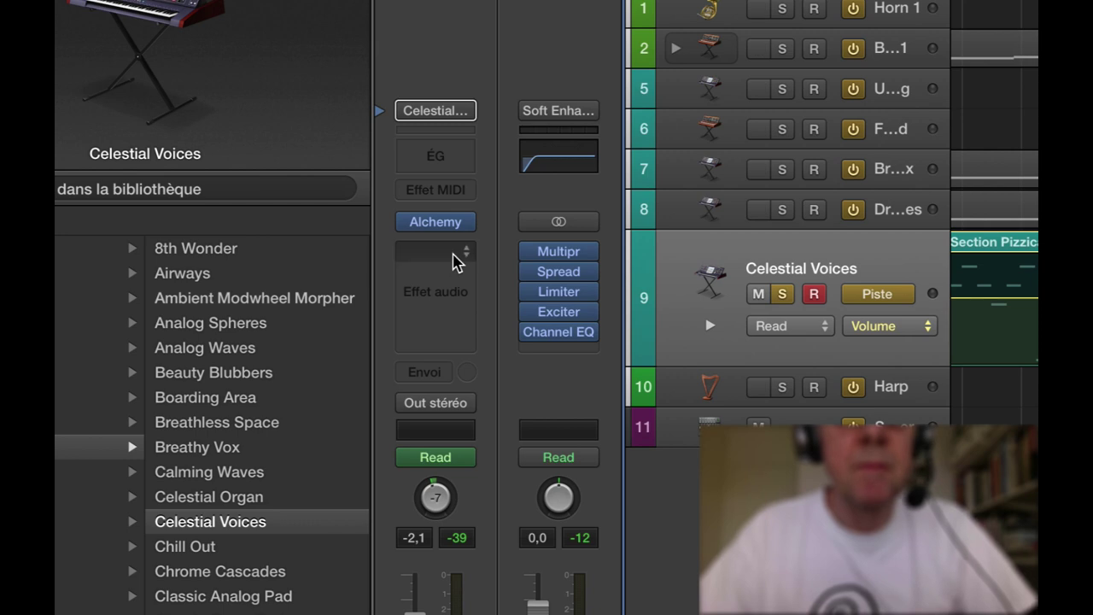
{"action": "left_click", "coordinate": [454, 253]}
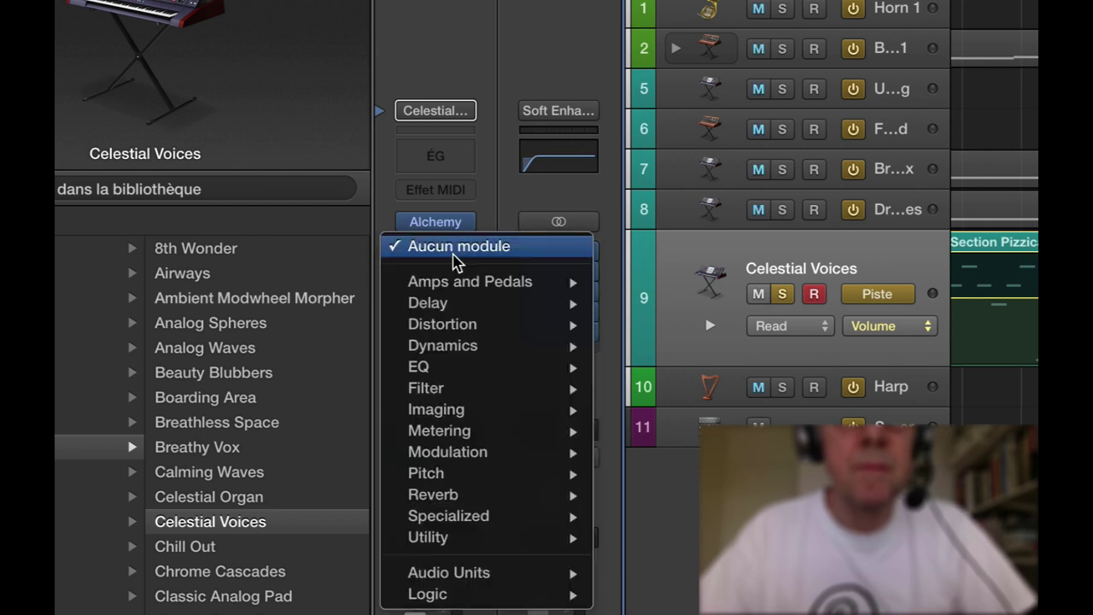
{"action": "mouse_move", "coordinate": [481, 395]}
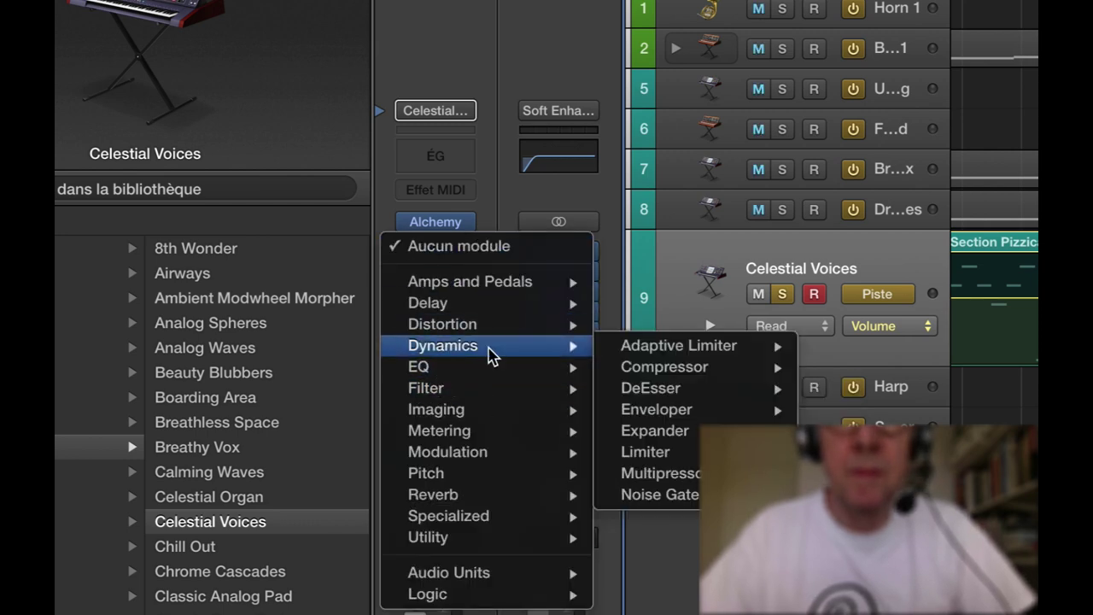
{"action": "mouse_move", "coordinate": [666, 374]}
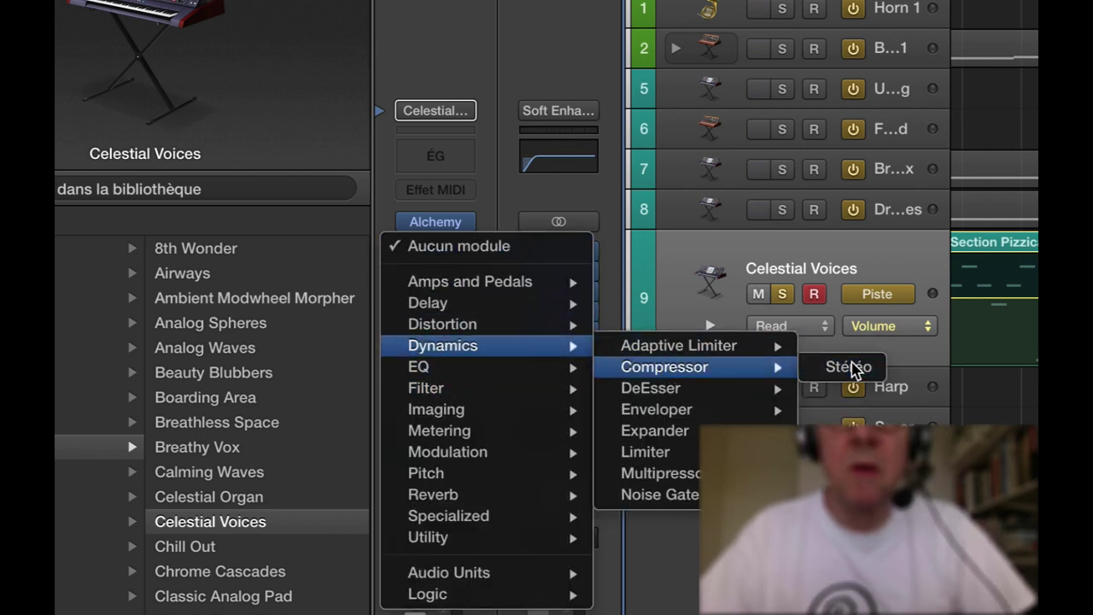
{"action": "left_click", "coordinate": [850, 367]}
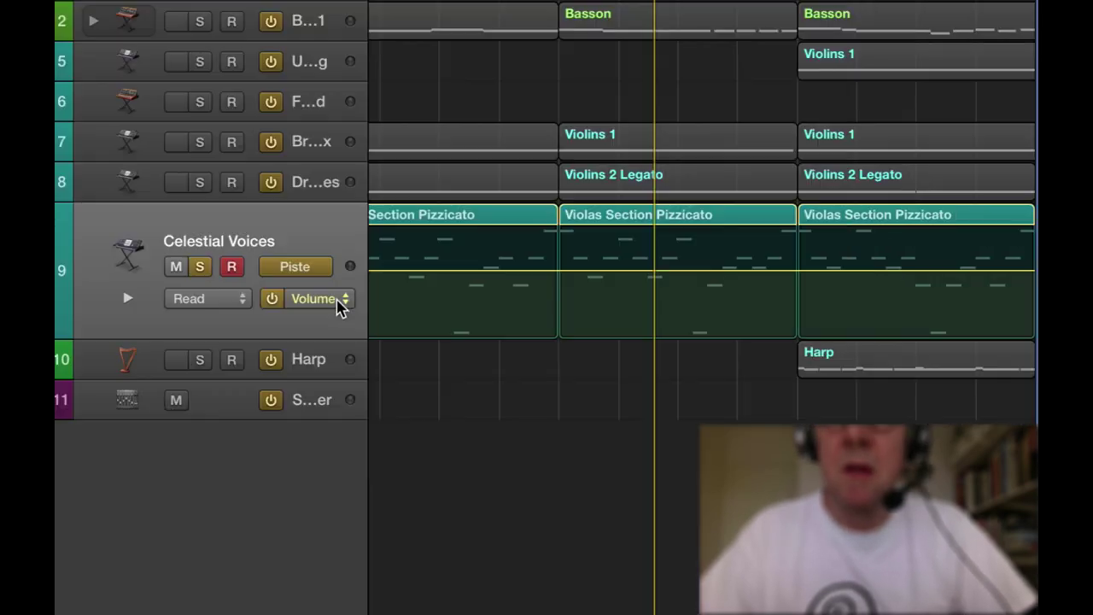
- Display the Compressor Threshold automation on the Celestial Voices track, raise its line slightly, and unsolo the track
{"action": "left_click", "coordinate": [340, 305]}
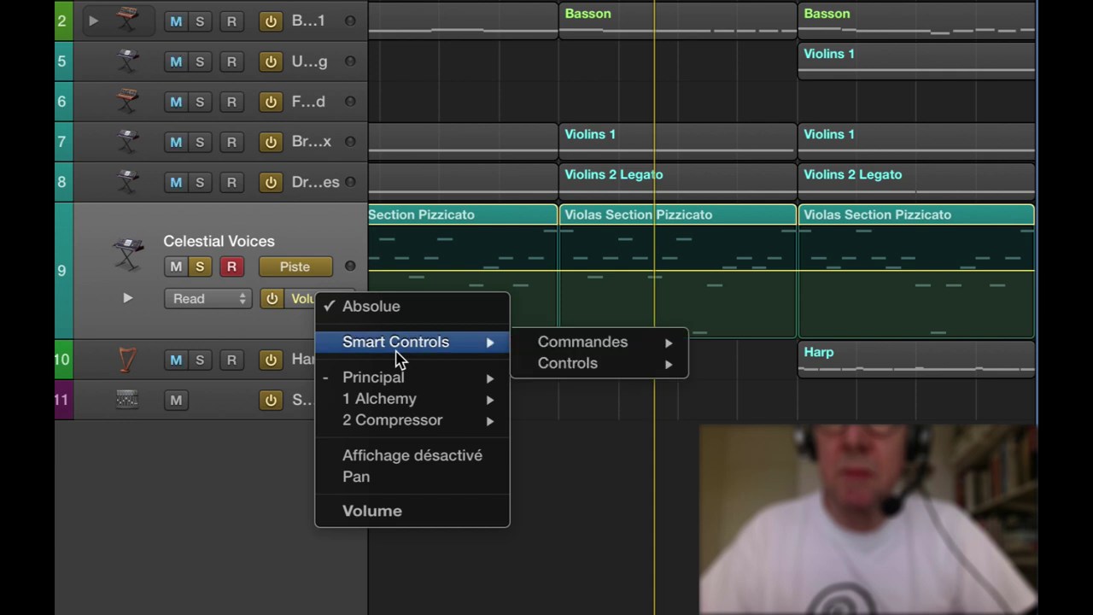
{"action": "mouse_move", "coordinate": [416, 429]}
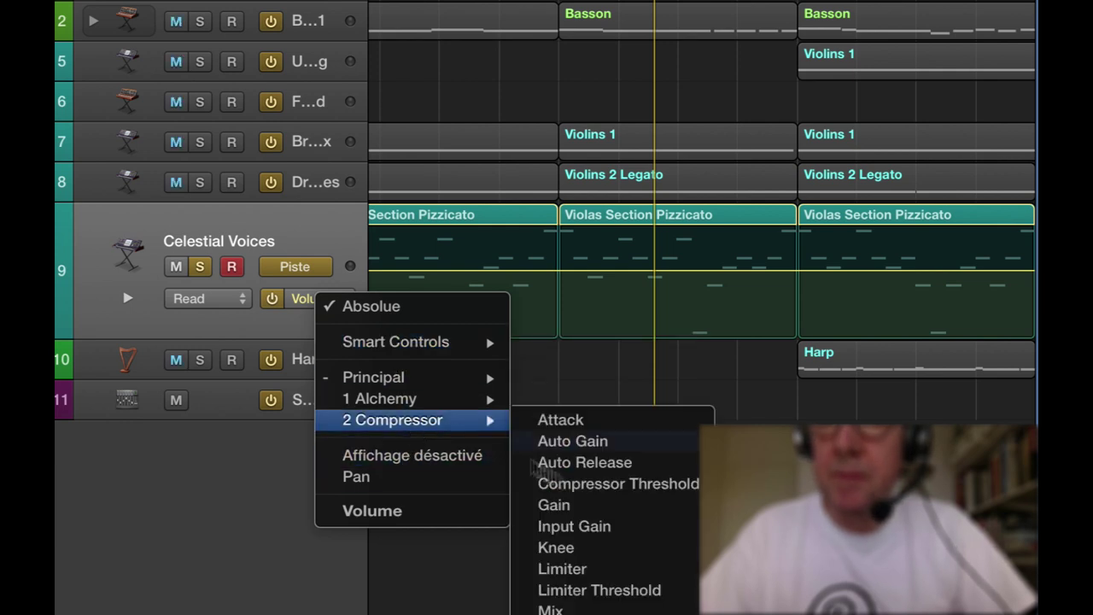
{"action": "left_click", "coordinate": [598, 484]}
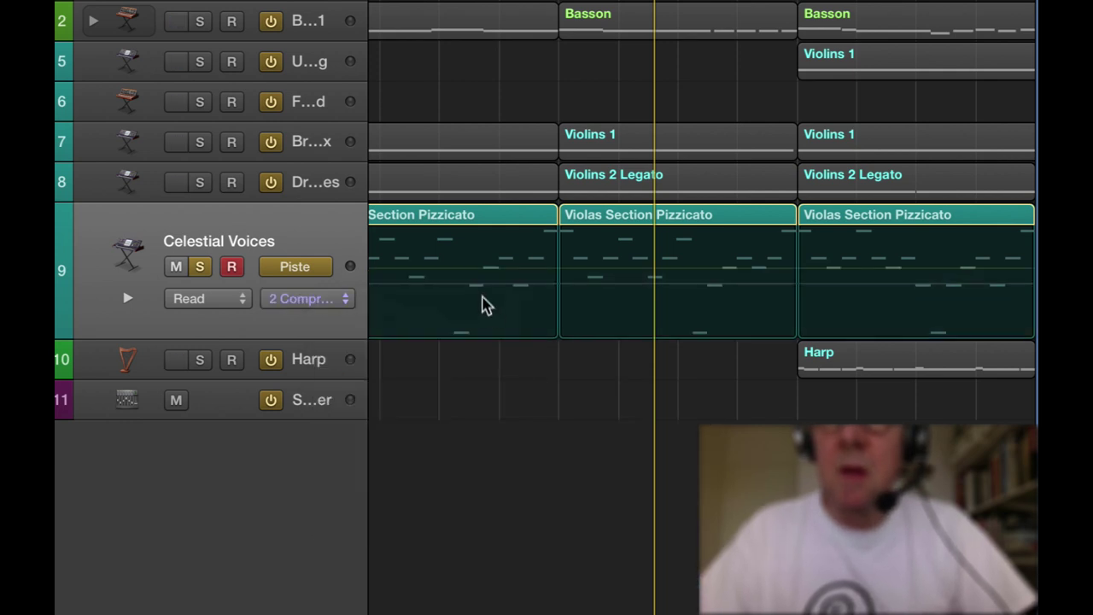
{"action": "left_click_drag", "start_coordinate": [479, 280], "coordinate": [480, 277]}
{"action": "left_click", "coordinate": [199, 267]}
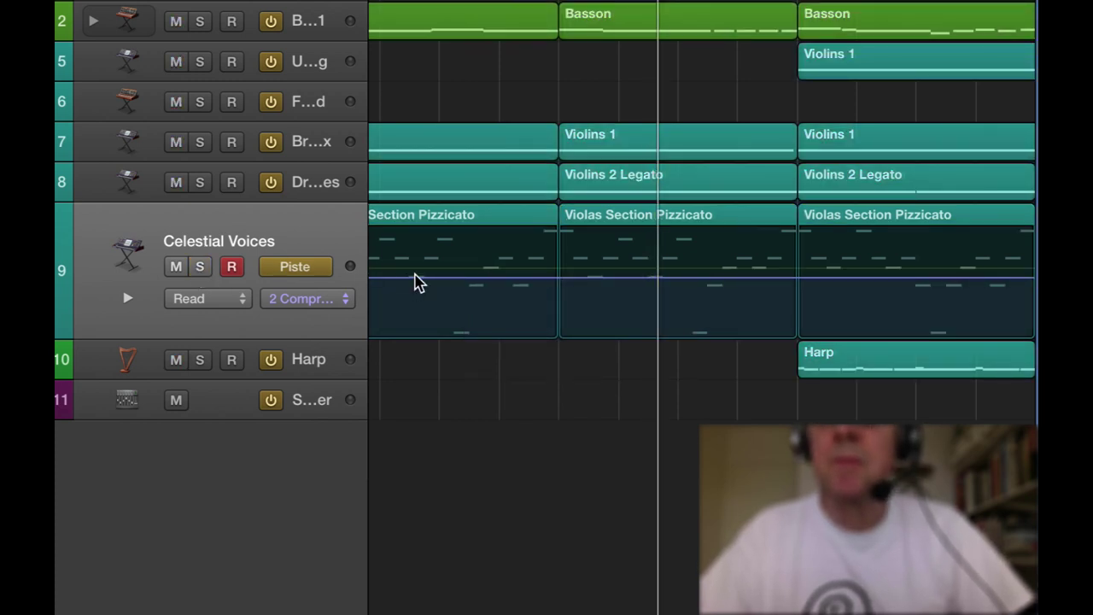
- Play the full mix through the Violas Section Pizzicato passage to judge the compressed Celestial Voices track
{"action": "scroll", "coordinate": [415, 281], "scroll_direction": "right", "scroll_amount": 3}
{"action": "scroll", "coordinate": [415, 281], "scroll_direction": "right", "scroll_amount": 5}
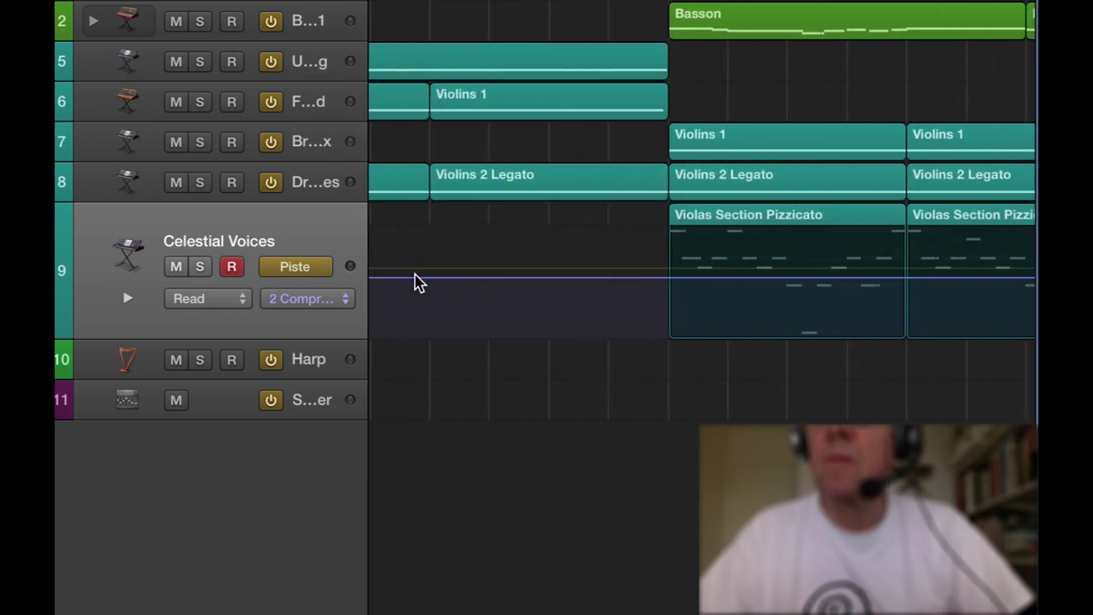
{"action": "key", "text": "space"}
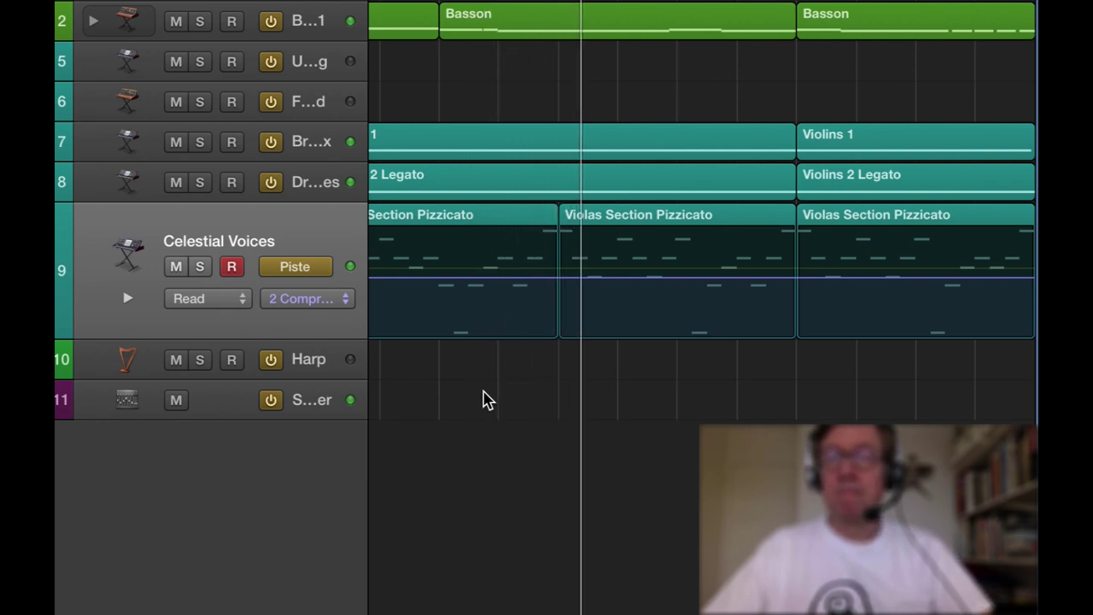
{"action": "mouse_move", "coordinate": [262, 293]}
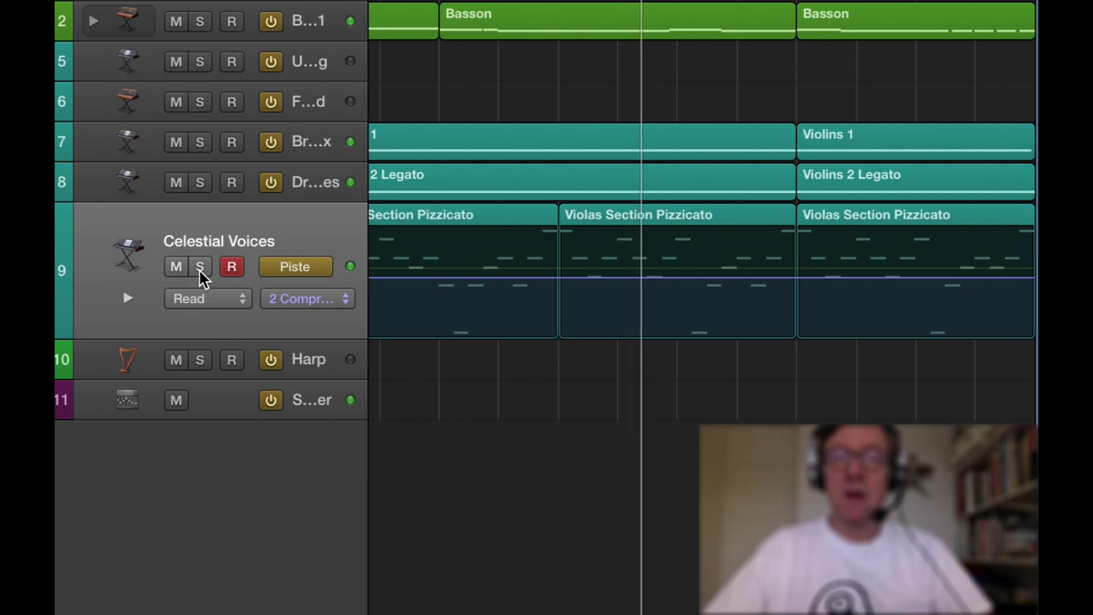
{"action": "key", "text": "shift+period"}
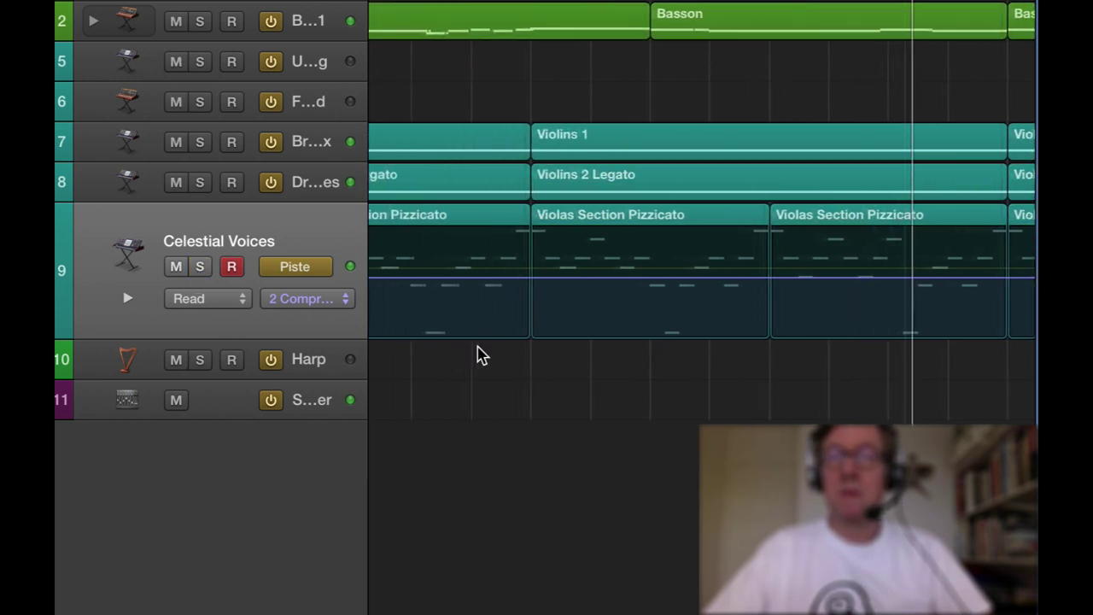
- Listen to the Violins 2 Legato track and the Breathy Vox track soloed in turn, and return to the full mix
{"action": "left_click", "coordinate": [202, 184]}
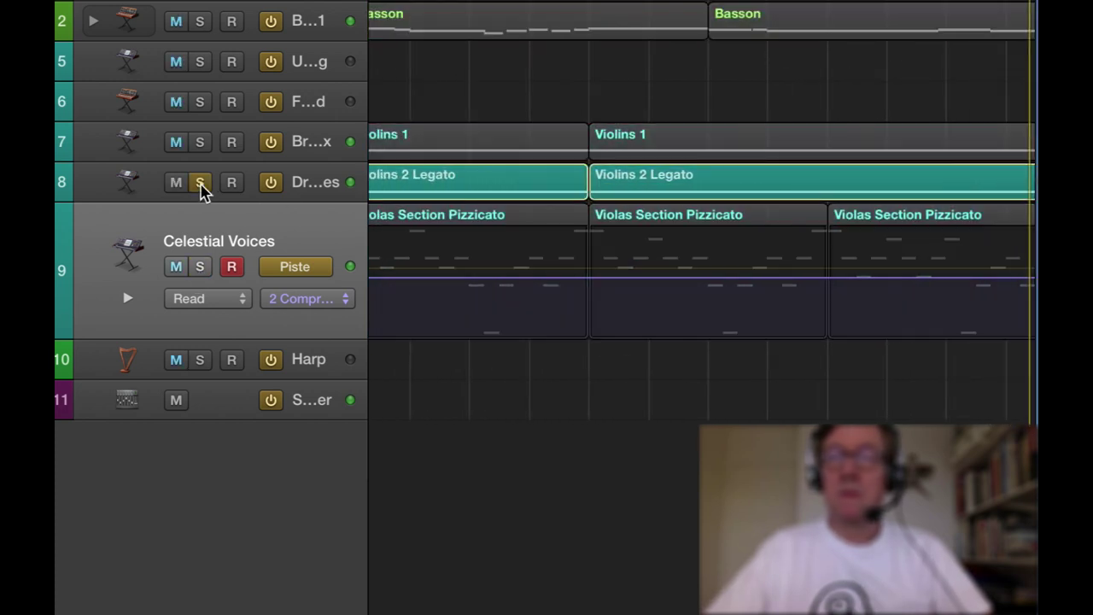
{"action": "left_click", "coordinate": [200, 144]}
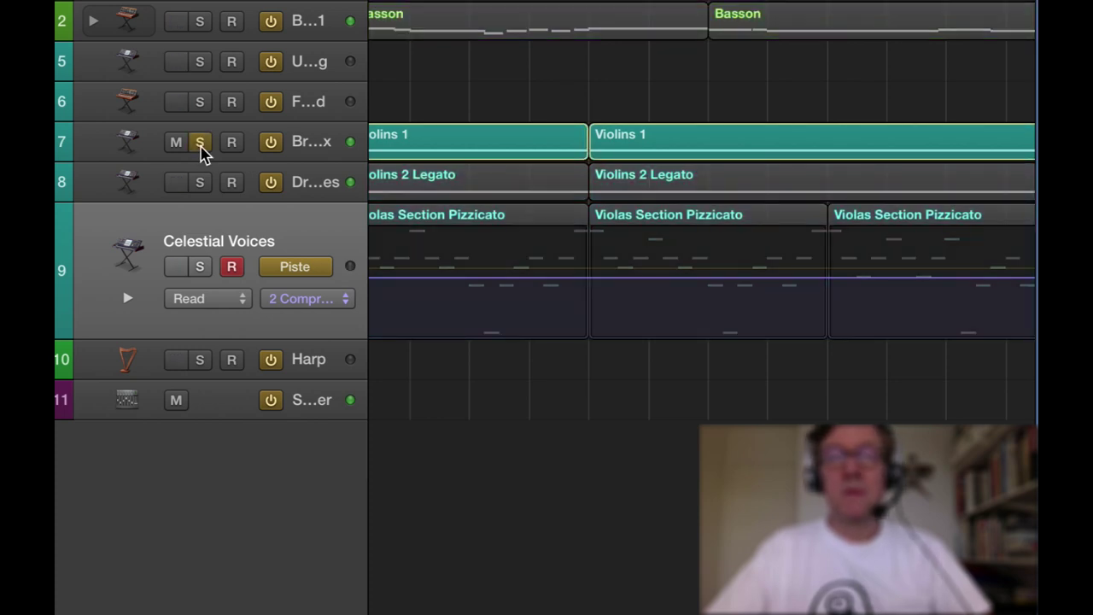
{"action": "left_click", "coordinate": [199, 144]}
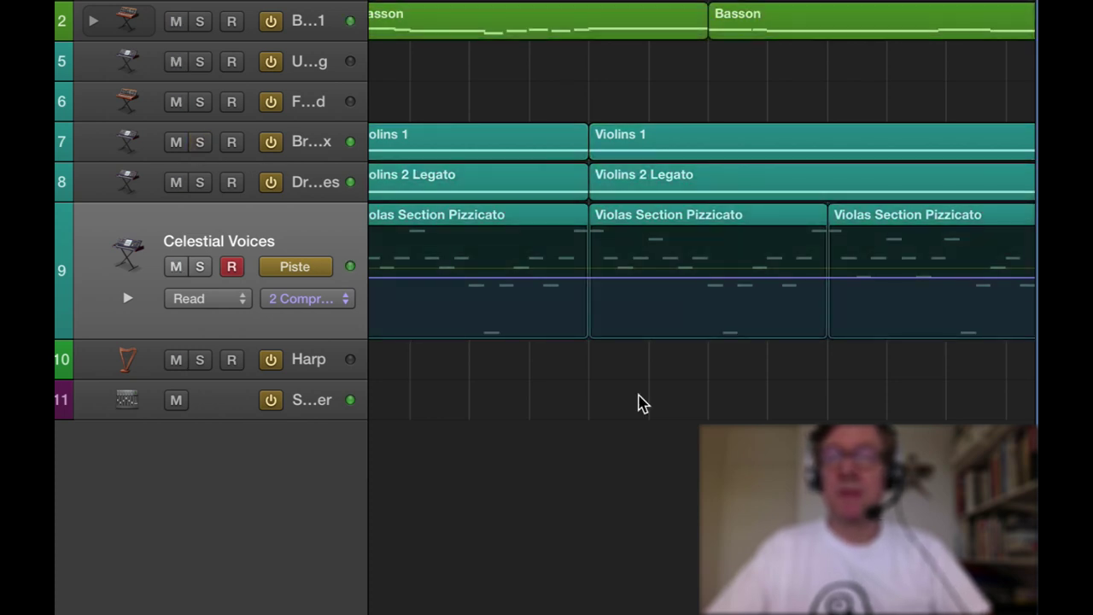
- Replace the Breathy Vox patch on the Violins 1 track with the Celestial Organ pad
{"action": "scroll", "coordinate": [643, 403], "scroll_direction": "left", "scroll_amount": 5}
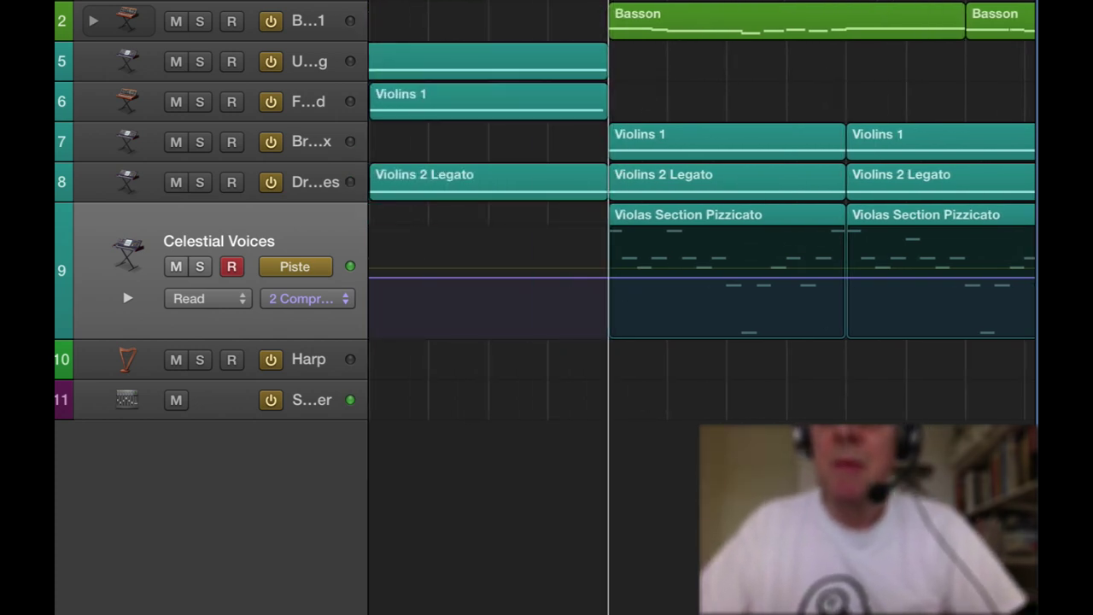
{"action": "left_click", "coordinate": [101, 155]}
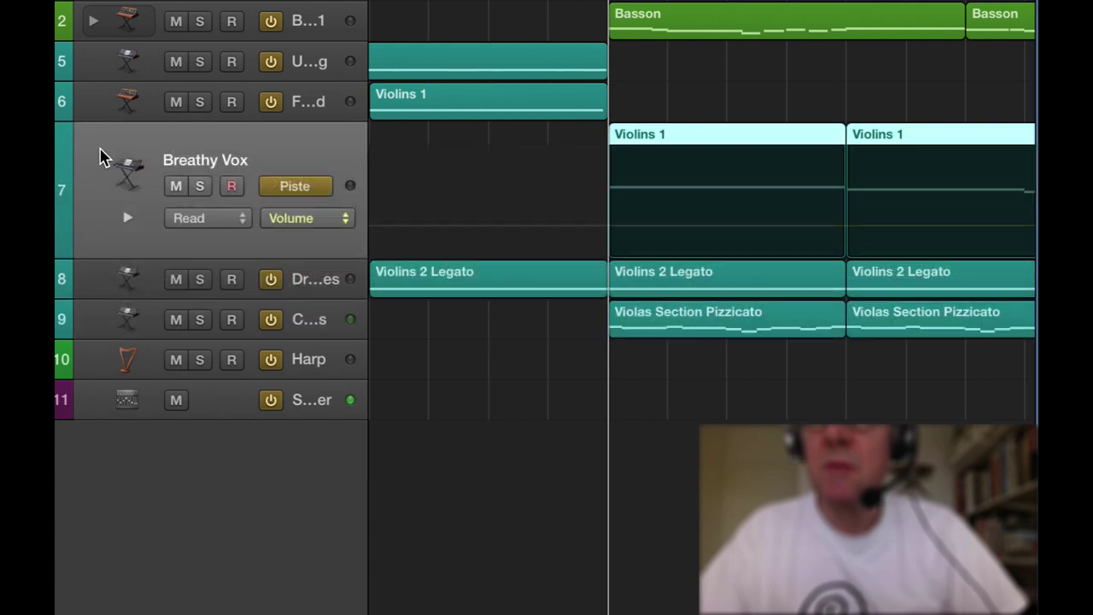
{"action": "scroll", "coordinate": [479, 151], "scroll_direction": "left", "scroll_amount": 8}
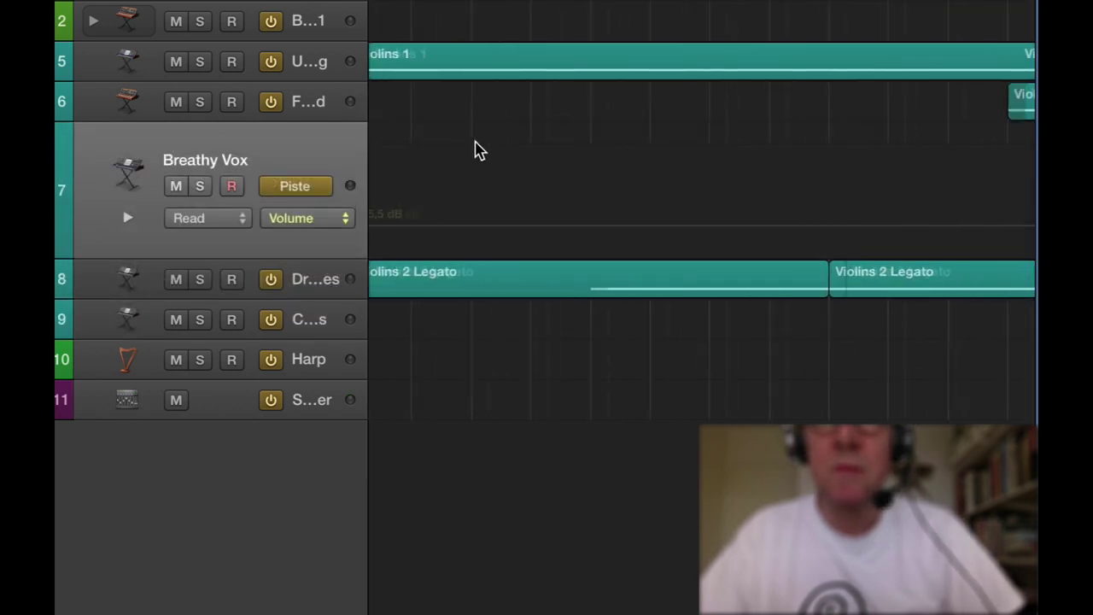
{"action": "scroll", "coordinate": [474, 150], "scroll_direction": "right", "scroll_amount": 10}
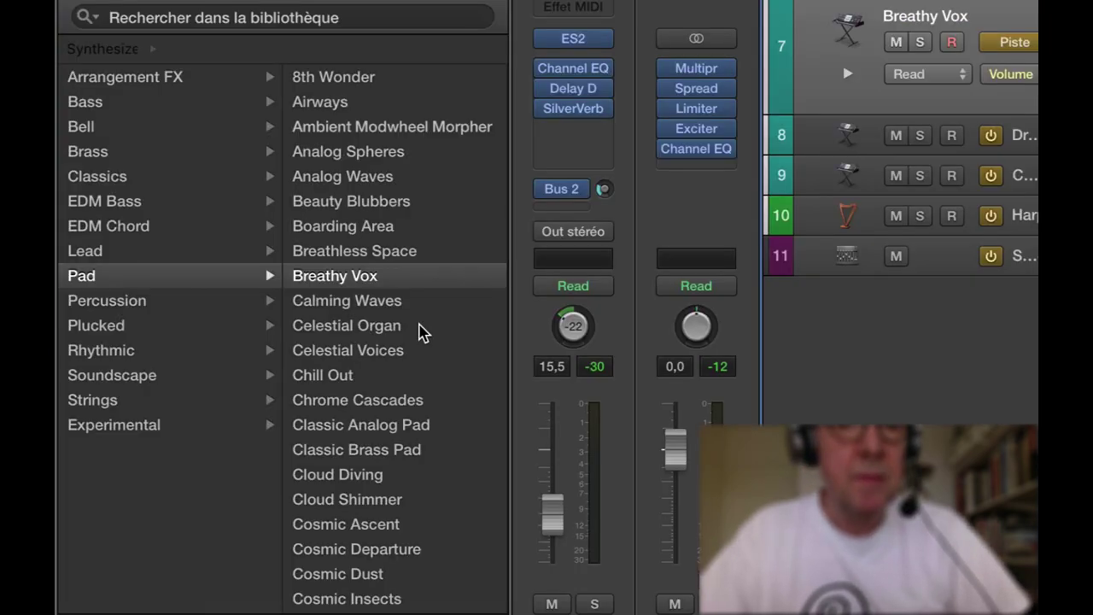
{"action": "left_click", "coordinate": [420, 325]}
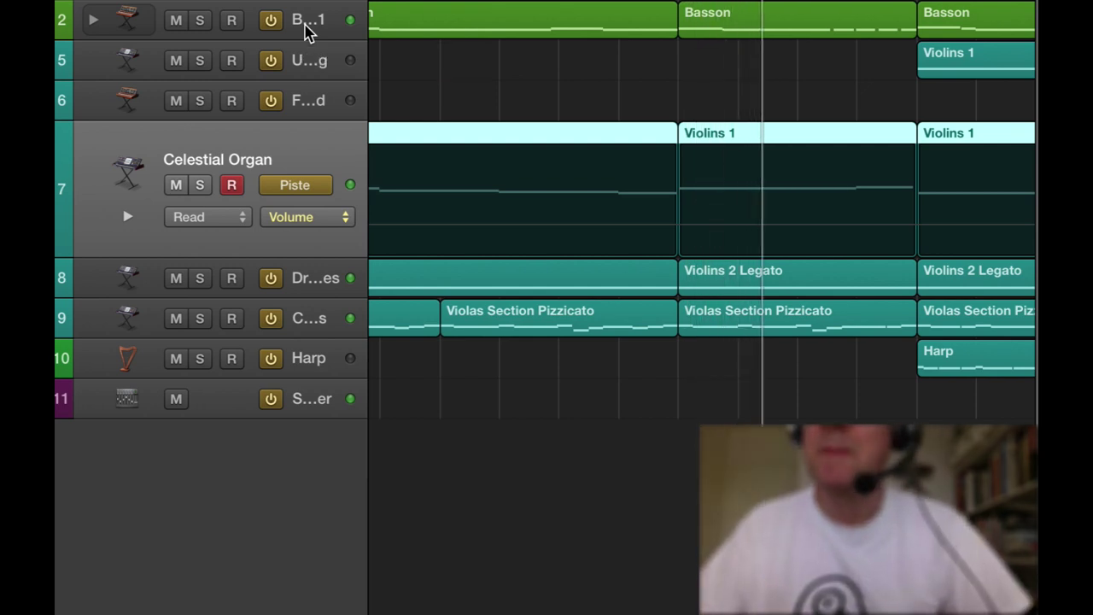
- Play the Basson 1 track in the full mix and lower its volume line slightly
{"action": "left_click", "coordinate": [307, 30]}
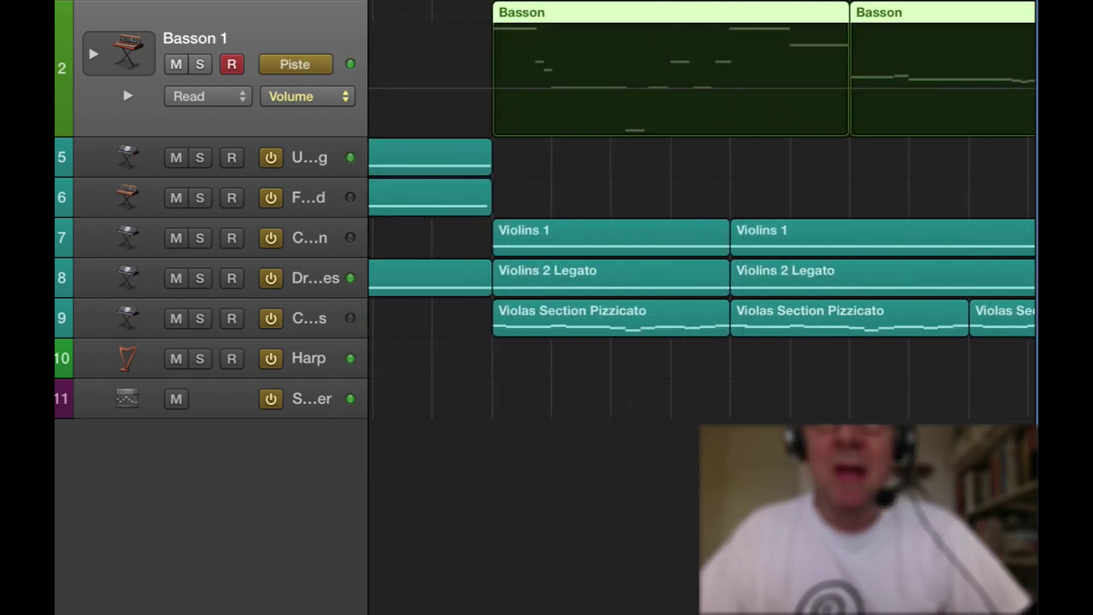
{"action": "key", "text": "space"}
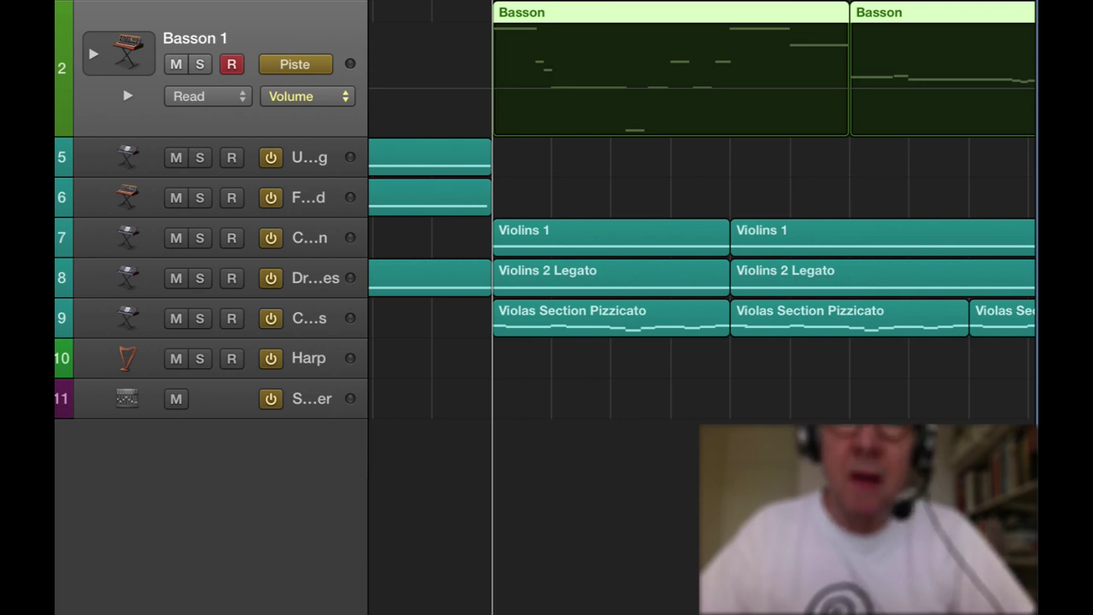
{"action": "key", "text": "space"}
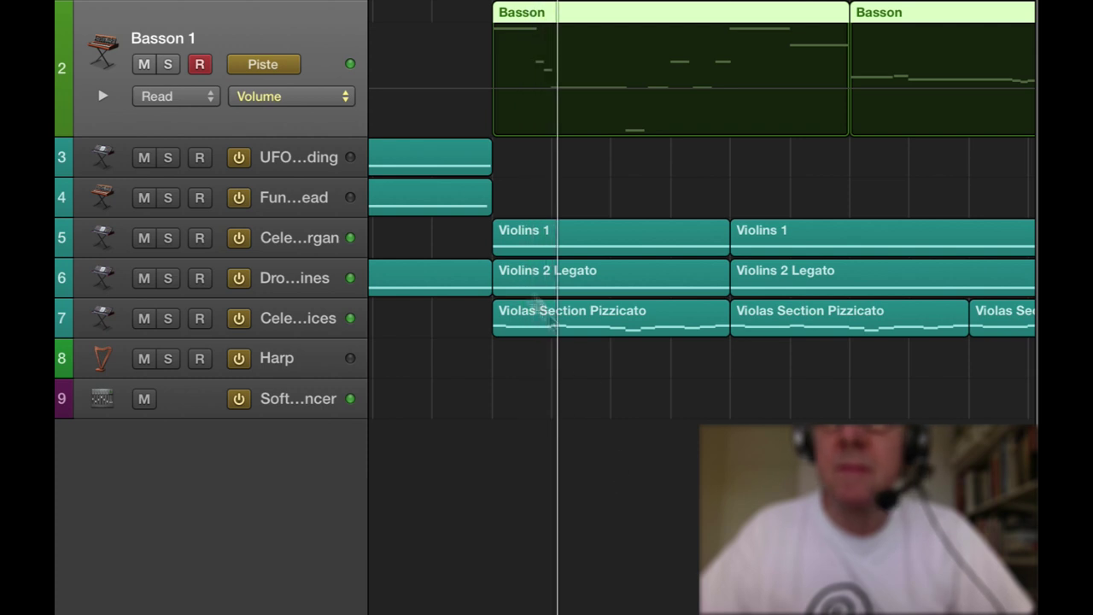
{"action": "left_click", "coordinate": [476, 104]}
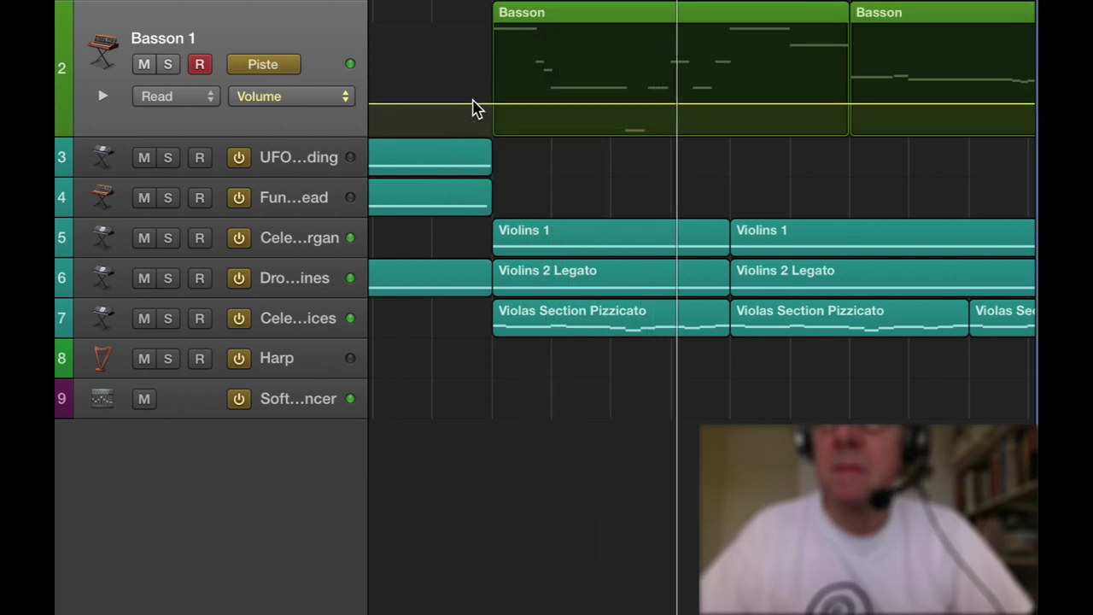
{"action": "left_click_drag", "start_coordinate": [476, 104], "coordinate": [474, 96]}
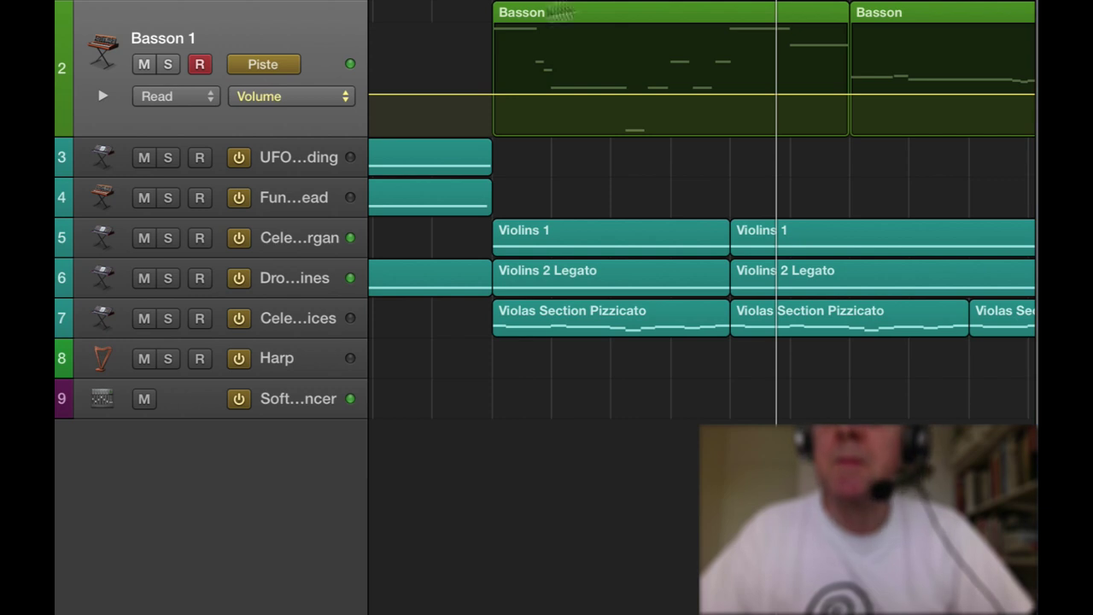
- Listen to the Basson 1 track with the Analog Stack Synth patch and raise its volume line to about -7.5 dB
{"action": "key", "text": "a"}
{"action": "key", "text": "space"}
{"action": "key", "text": "space"}
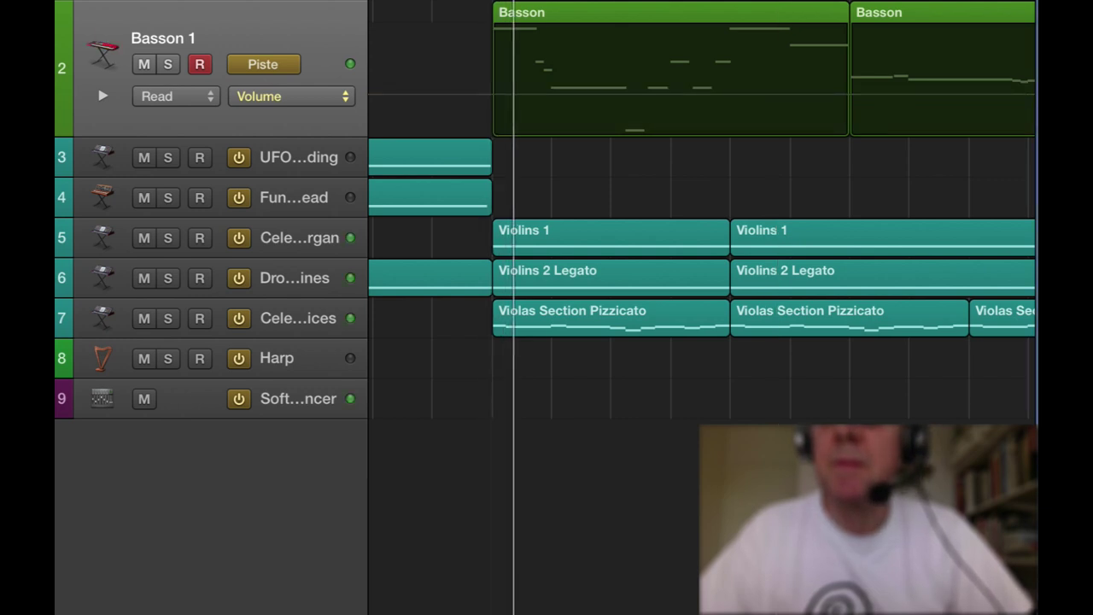
{"action": "left_click", "coordinate": [473, 94]}
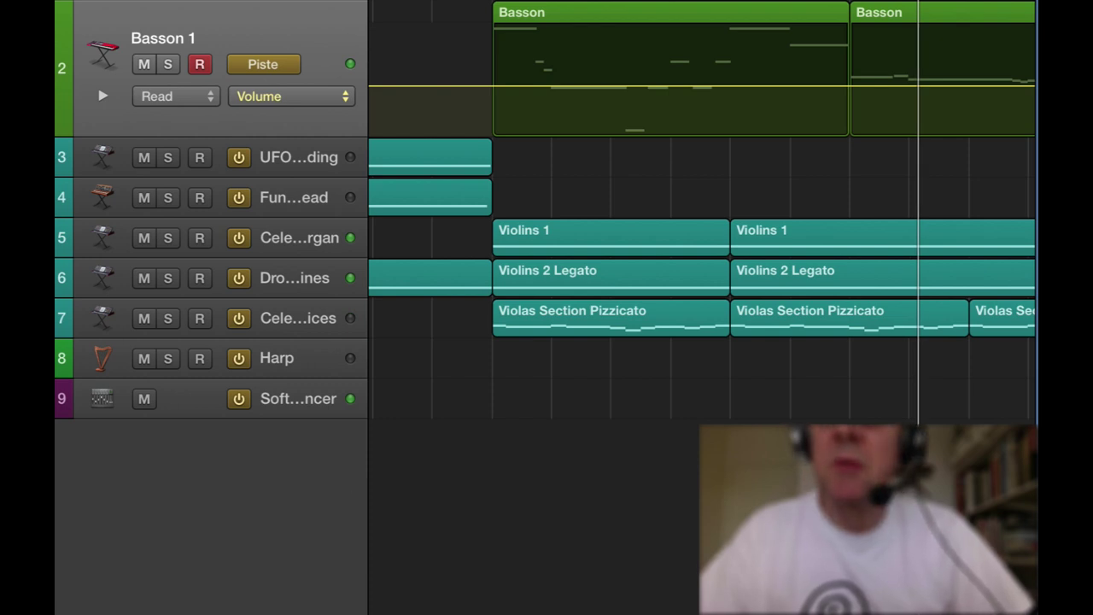
{"action": "key", "text": "space"}
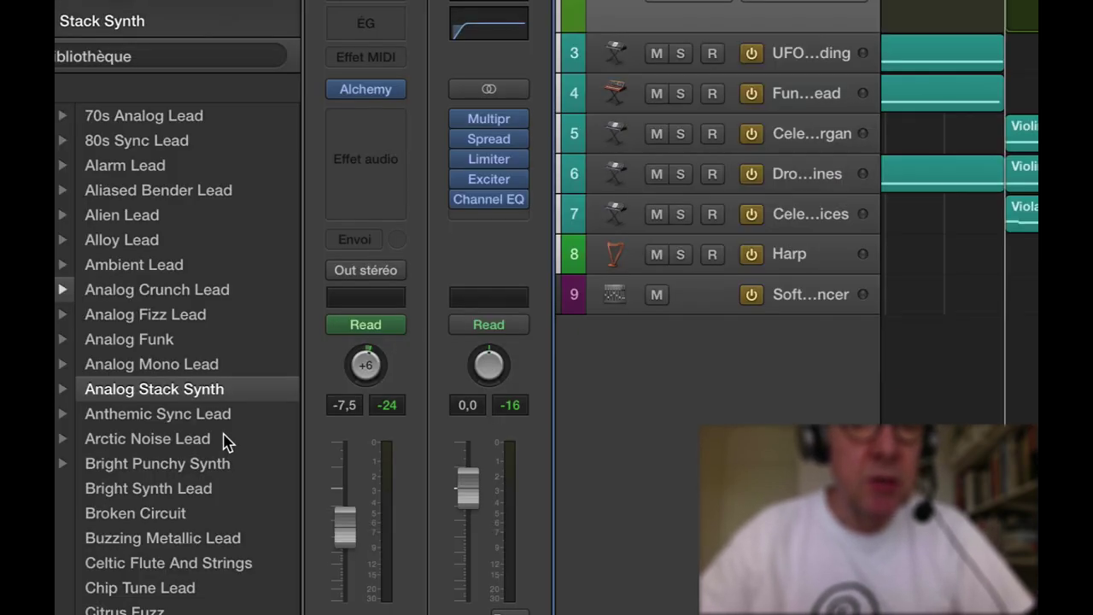
- Try the Arctic Noise Lead, Bright Punchy Synth and Alloy Lead patches on the Basson 1 track, listening to them in the mix
{"action": "left_click", "coordinate": [226, 440]}
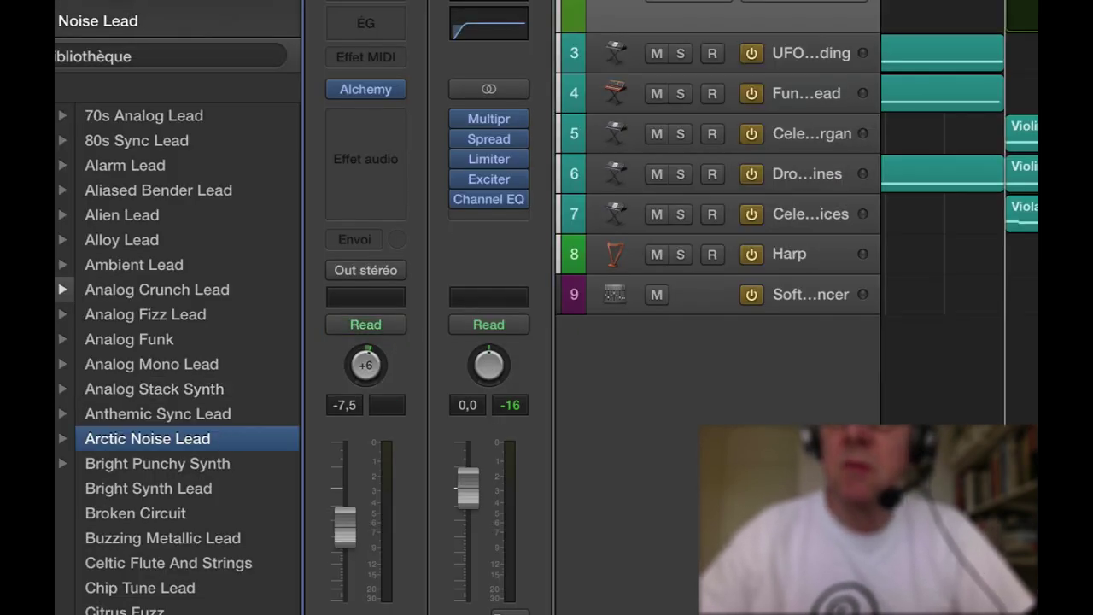
{"action": "key", "text": "space"}
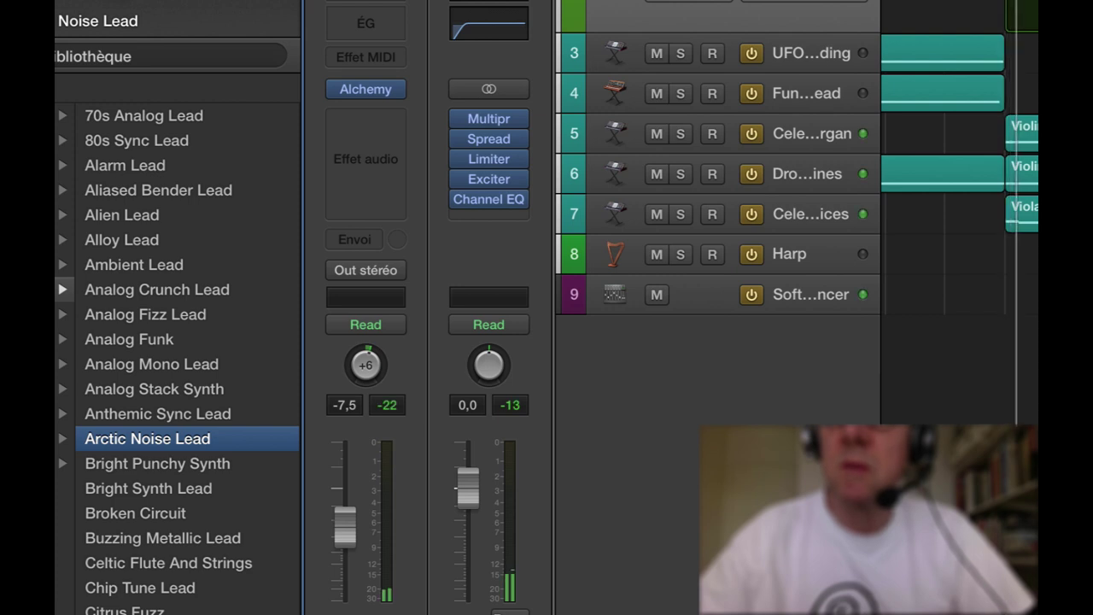
{"action": "left_click", "coordinate": [220, 466]}
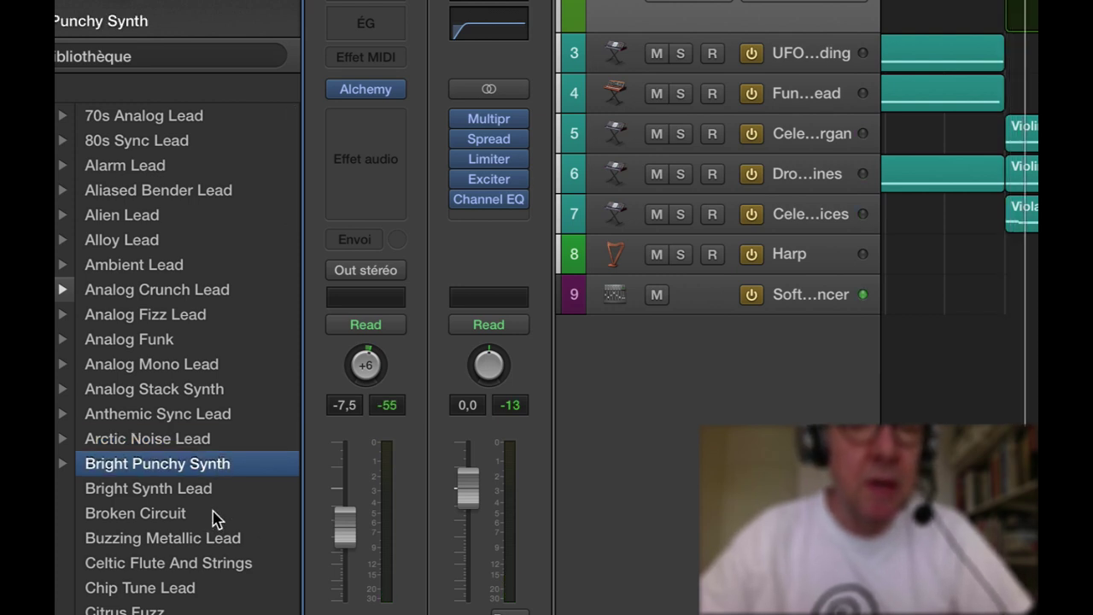
{"action": "left_click", "coordinate": [195, 243]}
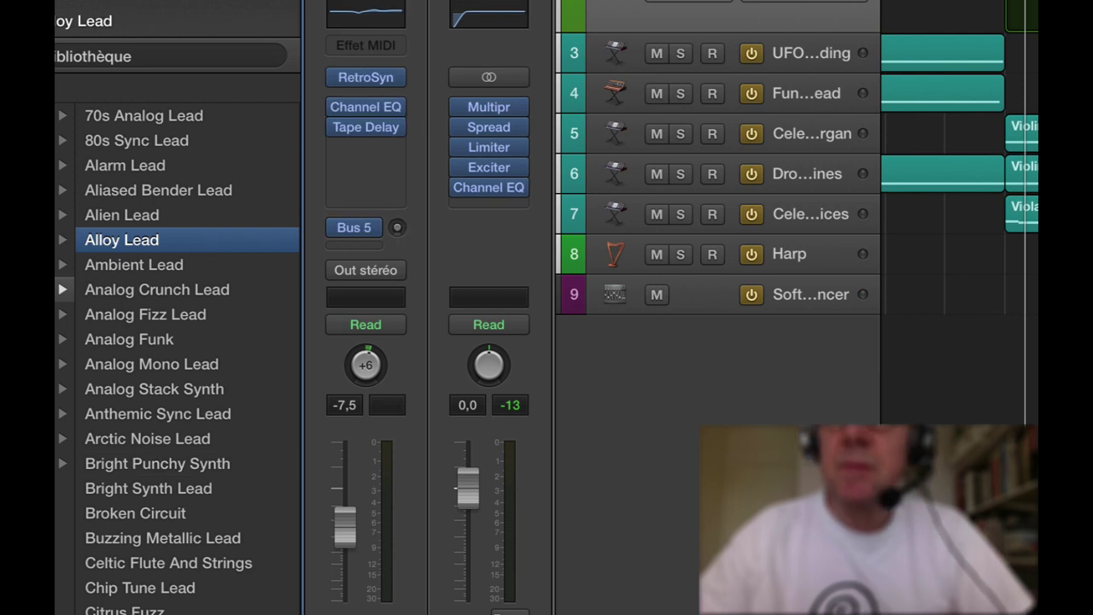
{"action": "key", "text": "space"}
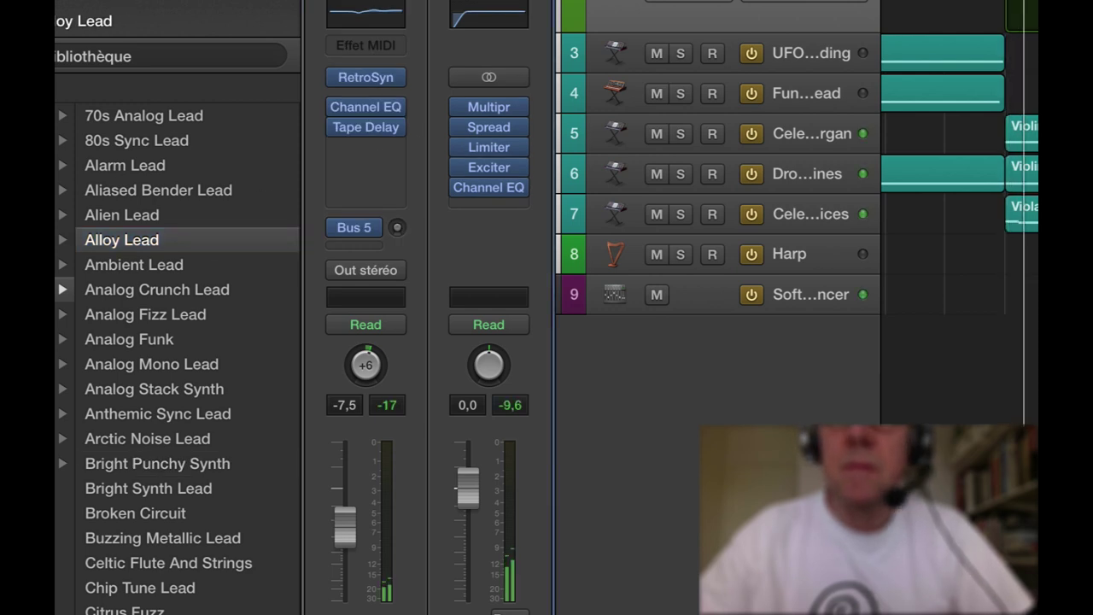
- Load the Alien Lead patch on the Basson 1 track, lower its volume line to about -10.4 dB and listen in the mix
{"action": "left_click", "coordinate": [220, 220]}
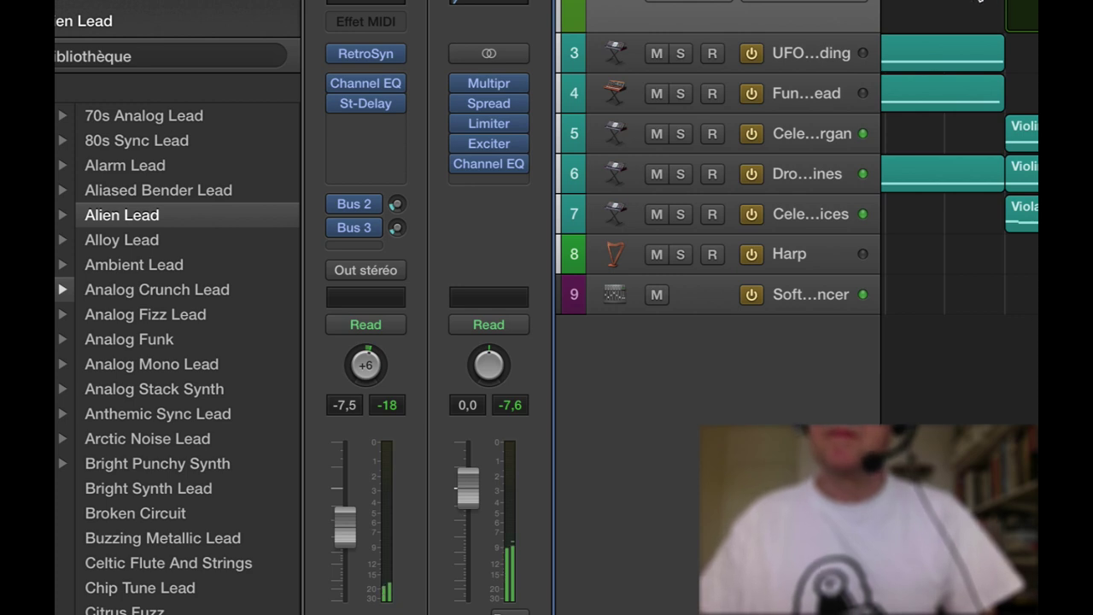
{"action": "left_click_drag", "start_coordinate": [978, 1], "coordinate": [979, 4]}
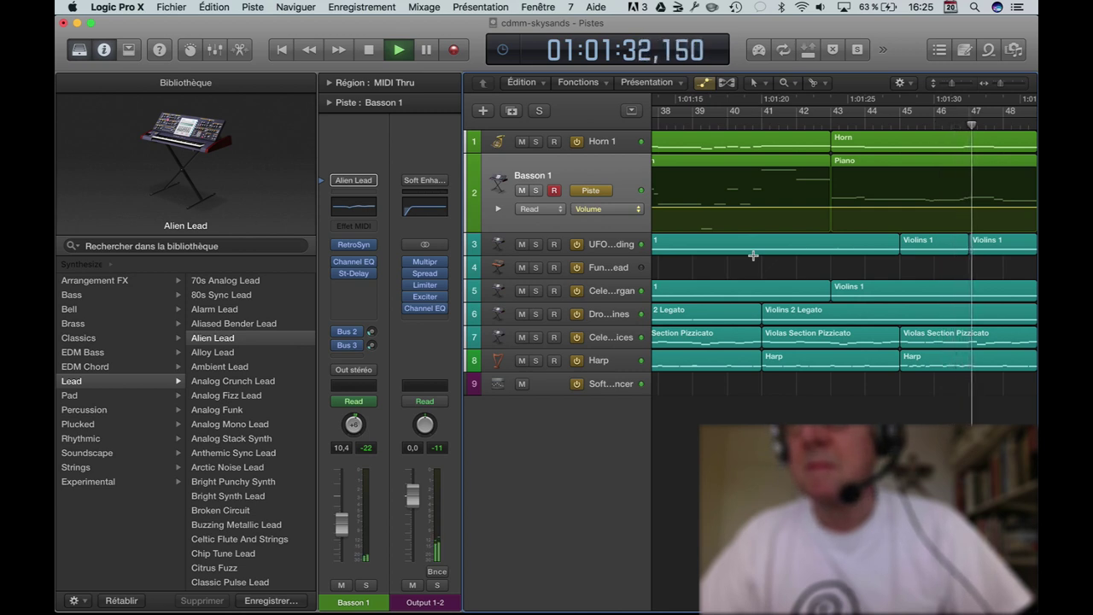
{"action": "key", "text": "space"}
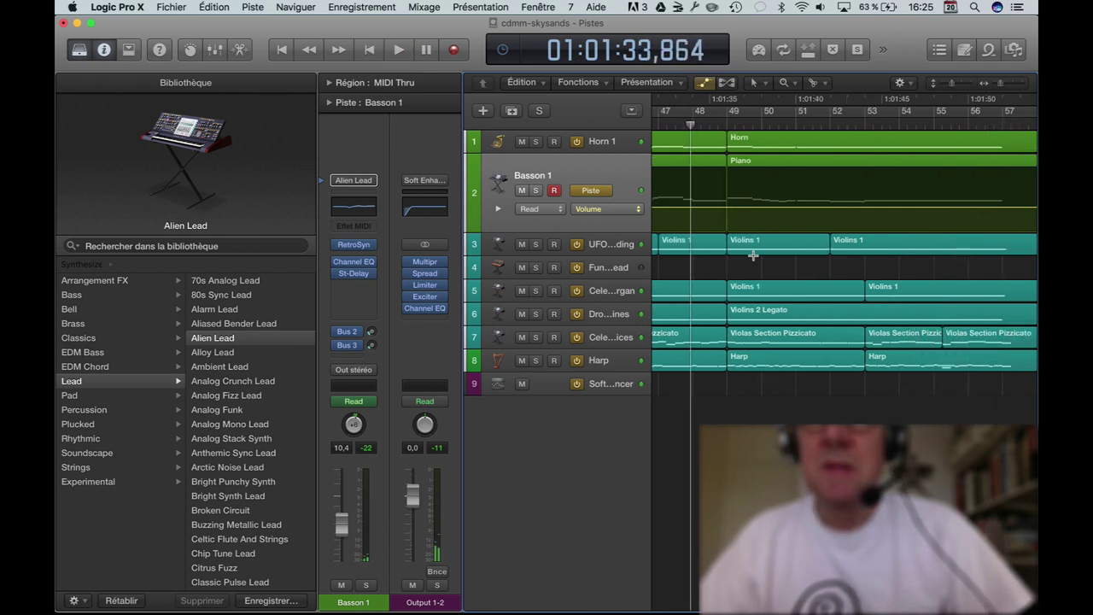
- Add volume automation points on the UFO Landing track just before bar 37, dropping the level from -16.5 dB to about -23.5 dB
{"action": "scroll", "coordinate": [753, 255], "scroll_direction": "left", "scroll_amount": 10}
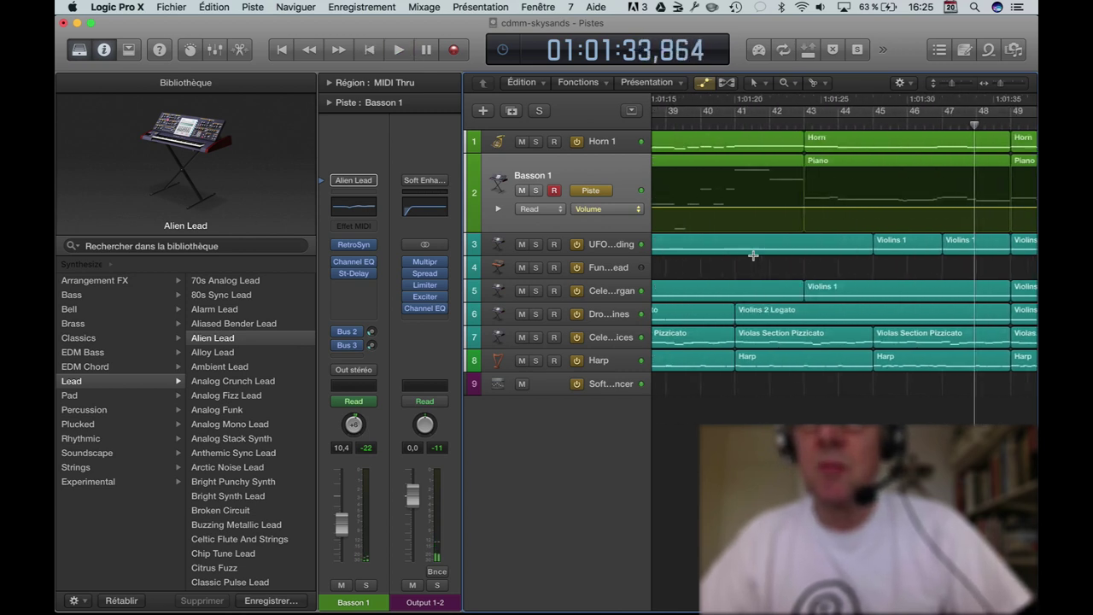
{"action": "left_click", "coordinate": [617, 245]}
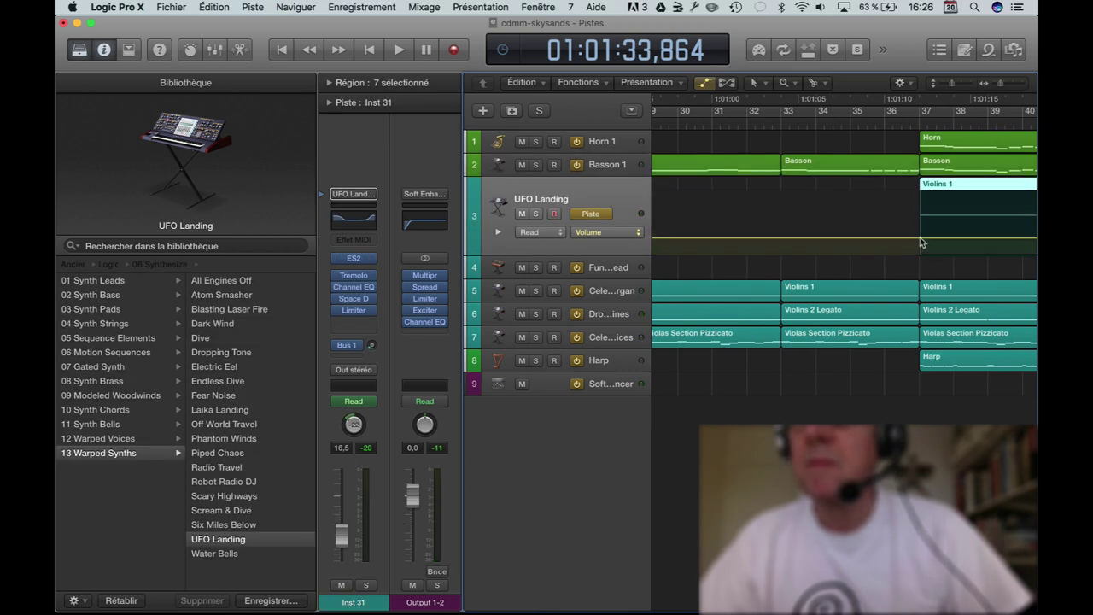
{"action": "scroll", "coordinate": [897, 243], "scroll_direction": "right", "scroll_amount": 1}
{"action": "left_click", "coordinate": [881, 241]}
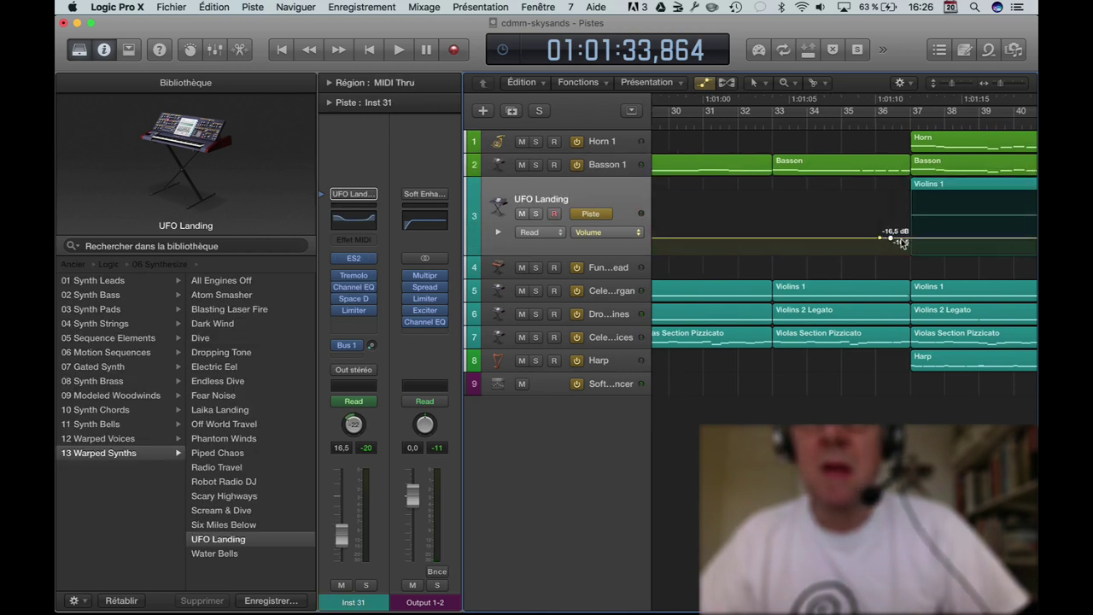
{"action": "left_click_drag", "start_coordinate": [902, 243], "coordinate": [904, 249]}
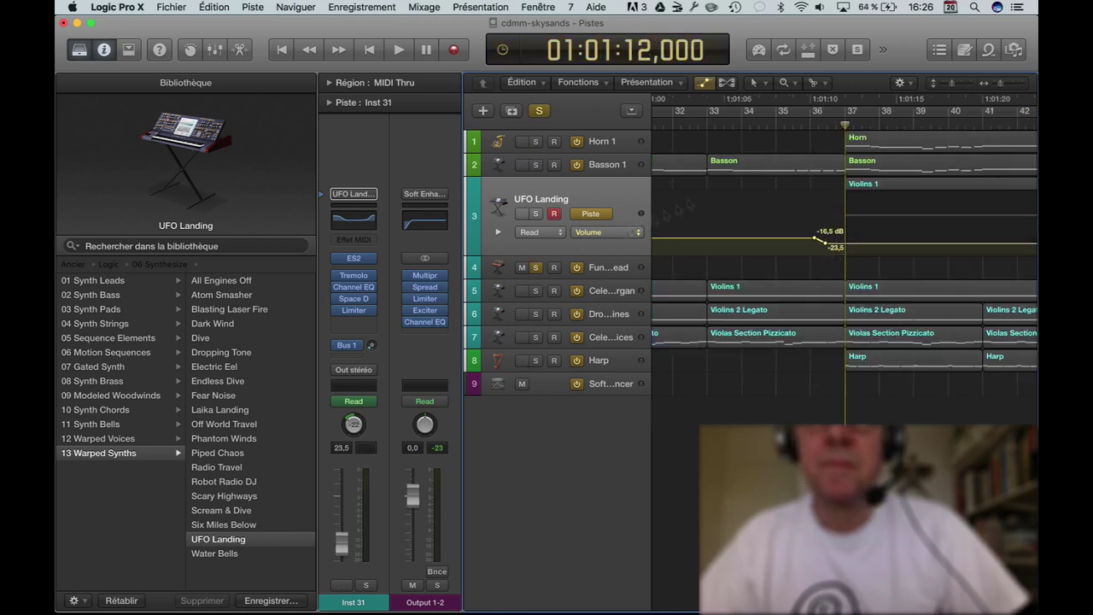
- Take the Funk Splash Lead track out of solo and listen to the full mix from bar 37 onward
{"action": "left_click", "coordinate": [536, 269]}
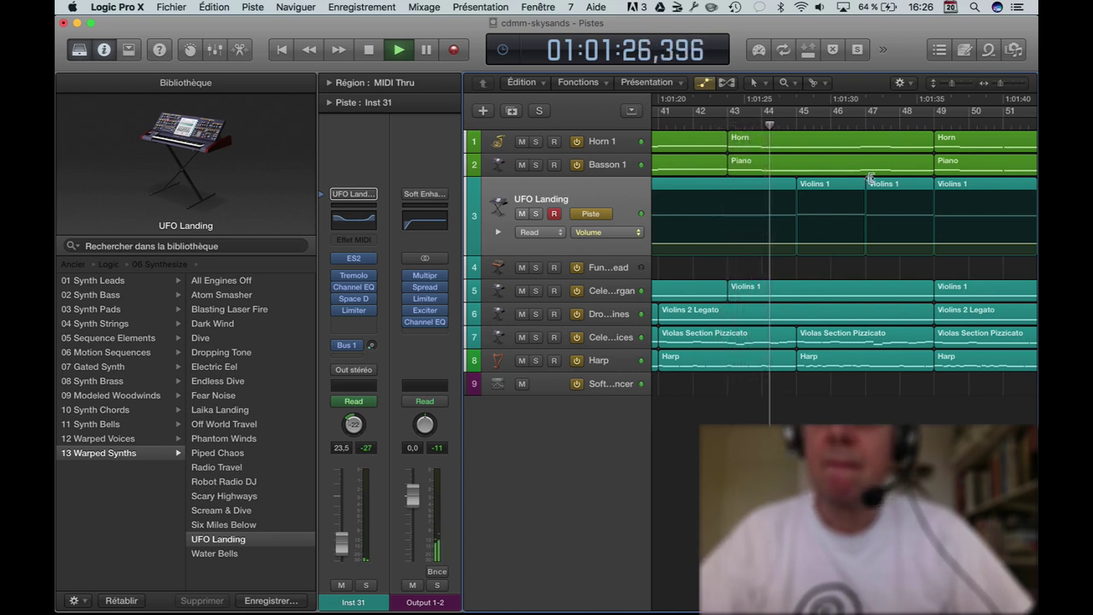
{"action": "scroll", "coordinate": [855, 250], "scroll_direction": "left", "scroll_amount": 10}
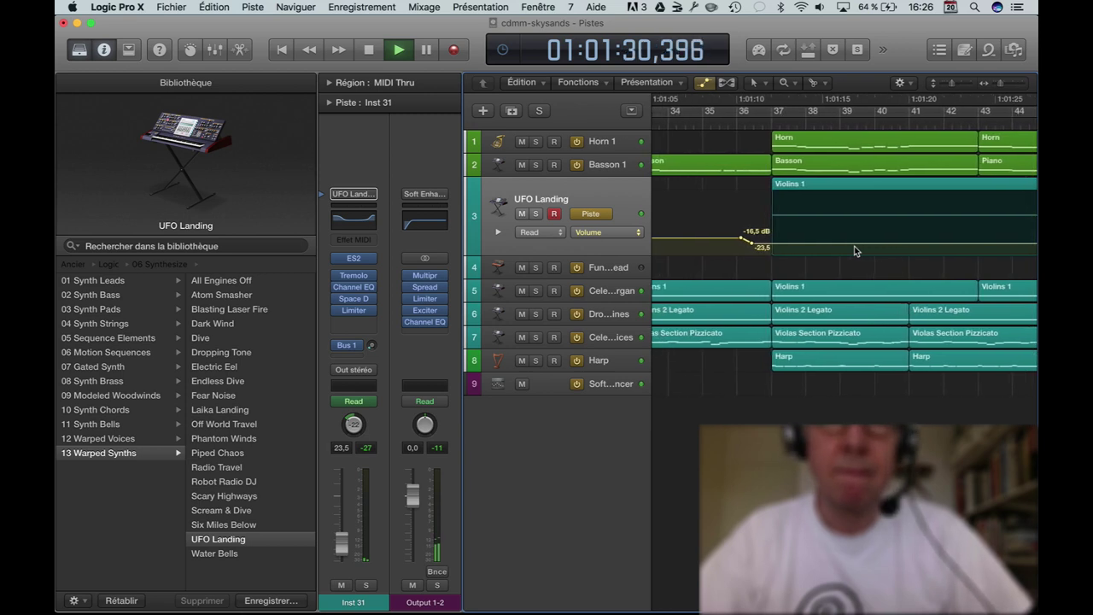
{"action": "scroll", "coordinate": [855, 250], "scroll_direction": "right", "scroll_amount": 10}
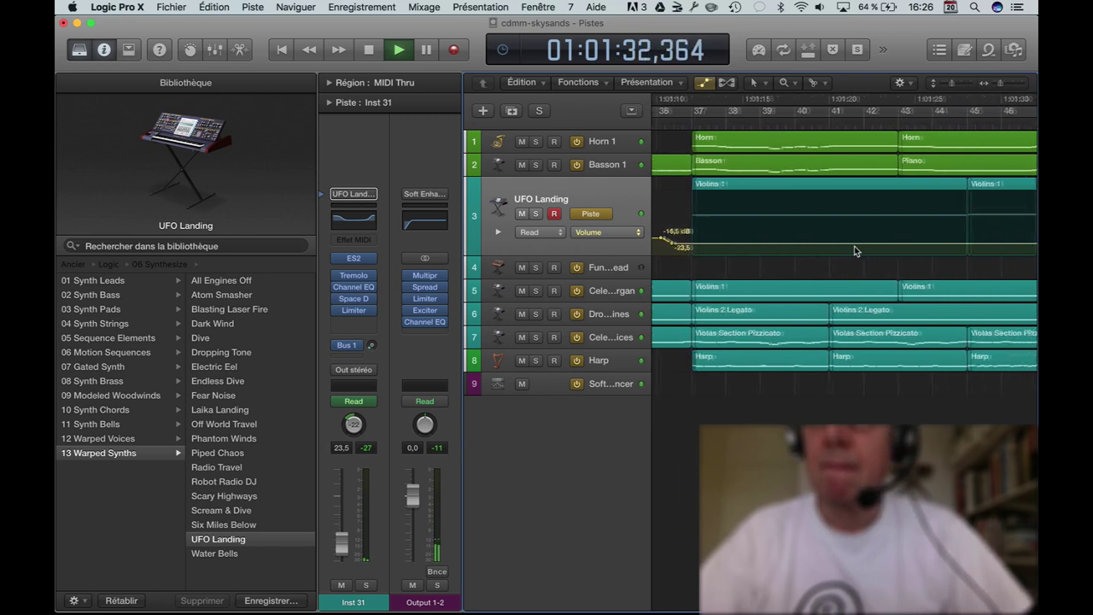
{"action": "scroll", "coordinate": [854, 246], "scroll_direction": "left", "scroll_amount": 8}
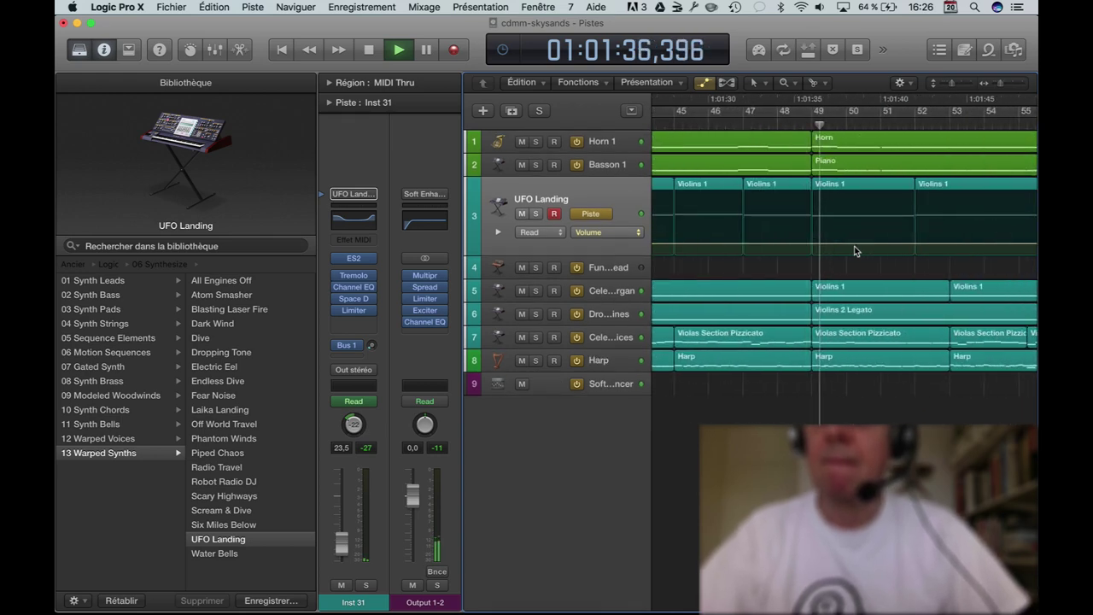
- Play the arrangement from the beginning and select the Funk Splash Lead track to review it in the mix
{"action": "key", "text": "Return"}
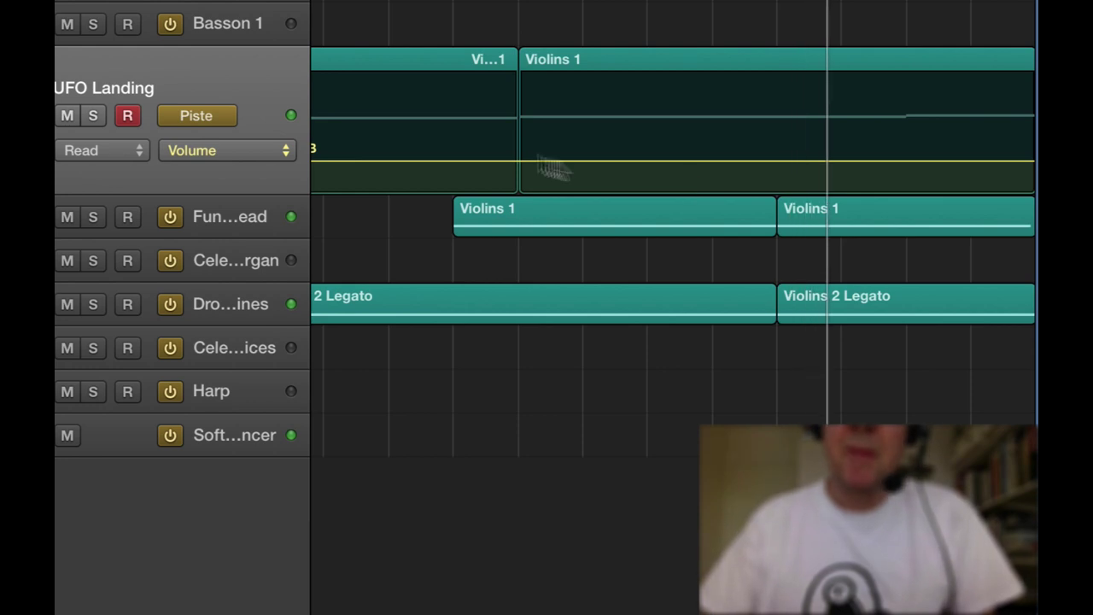
{"action": "left_click", "coordinate": [238, 210]}
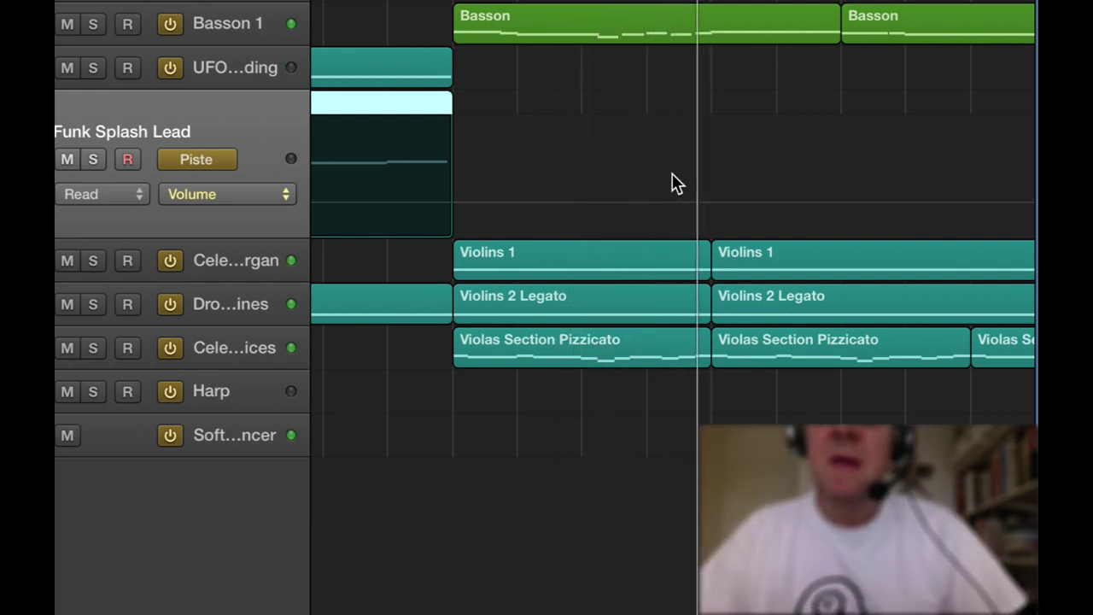
{"action": "scroll", "coordinate": [675, 183], "scroll_direction": "left", "scroll_amount": 10}
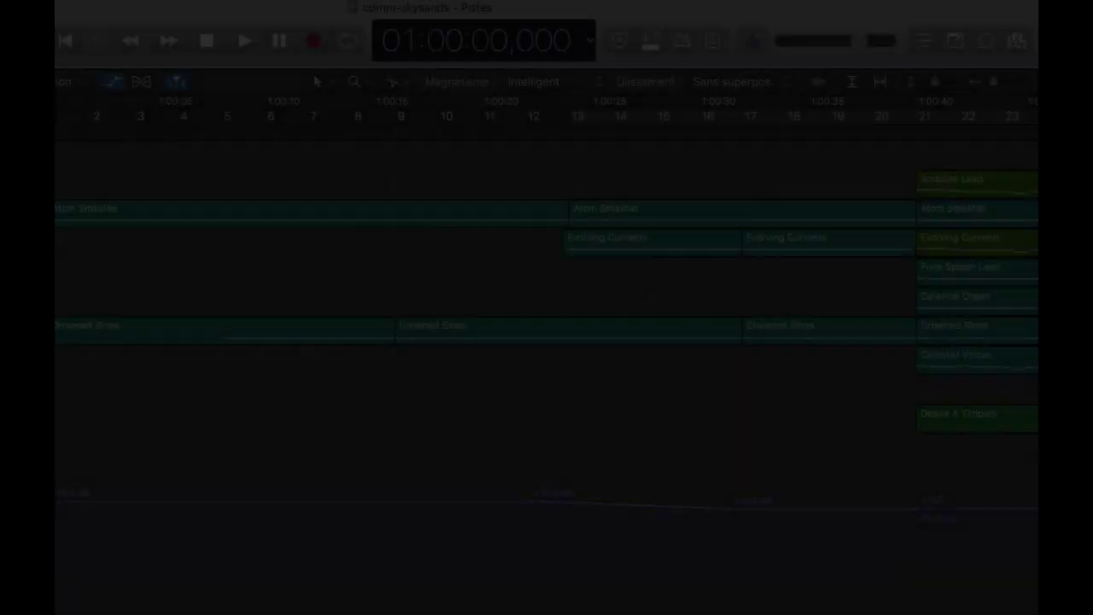
{"action": "key", "text": "space"}
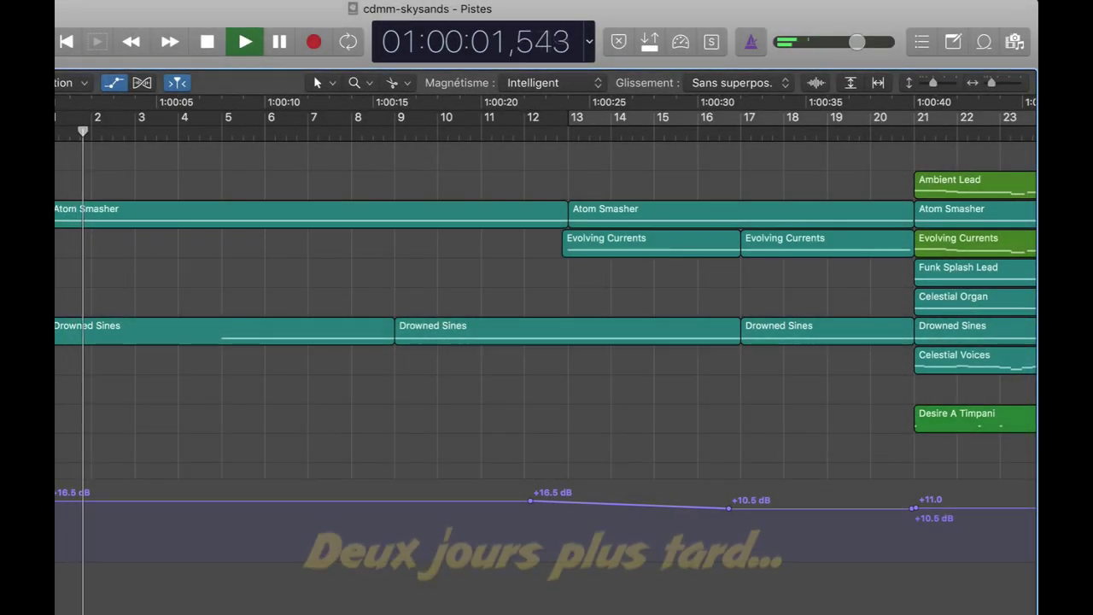